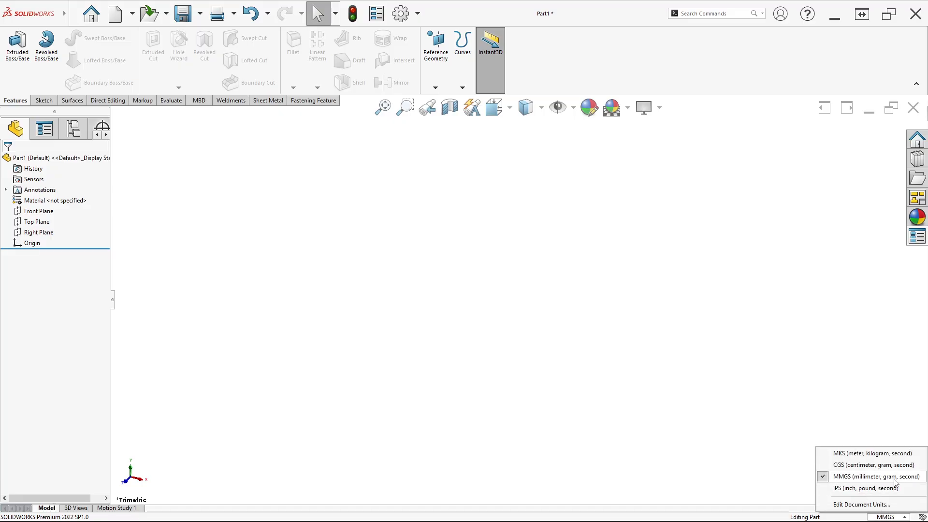
Sketch a connected path on the Front Plane: about 70 mm horizontally from the origin, an upward arc of about 24.5 mm radius, and about 47 mm vertically
click(534, 389)
key(alt+Tab)
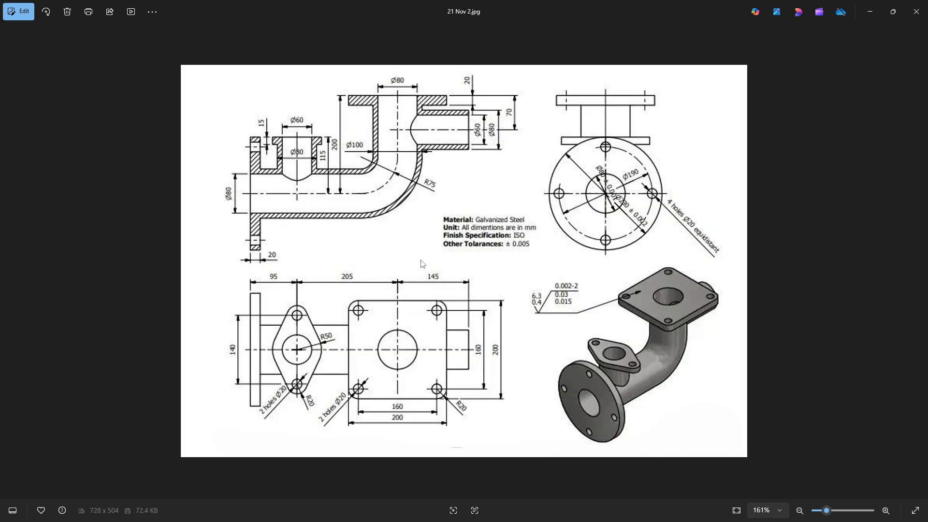
key(alt+Tab)
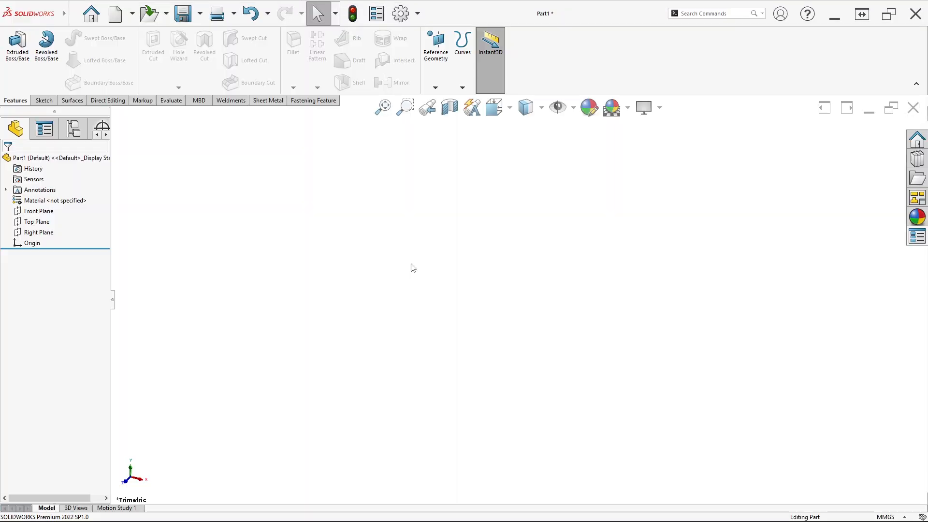
right_click(39, 213)
click(47, 196)
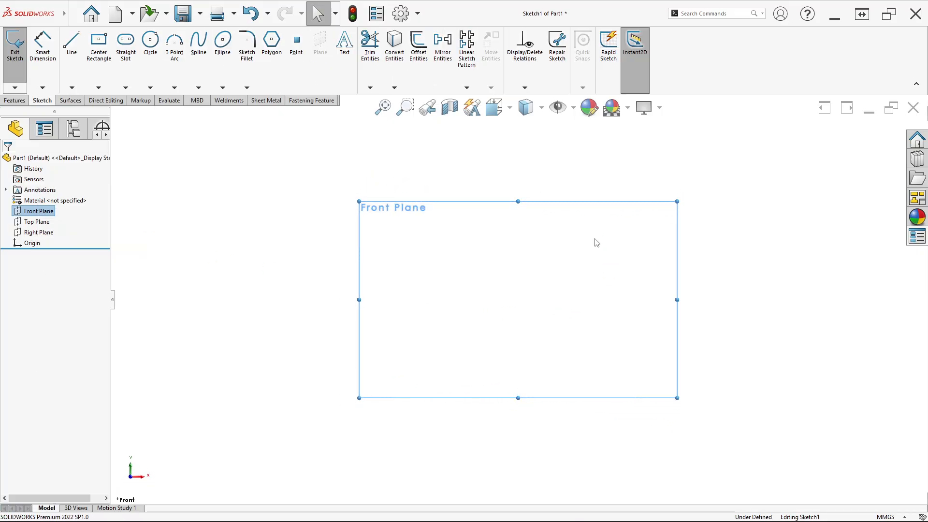
click(71, 43)
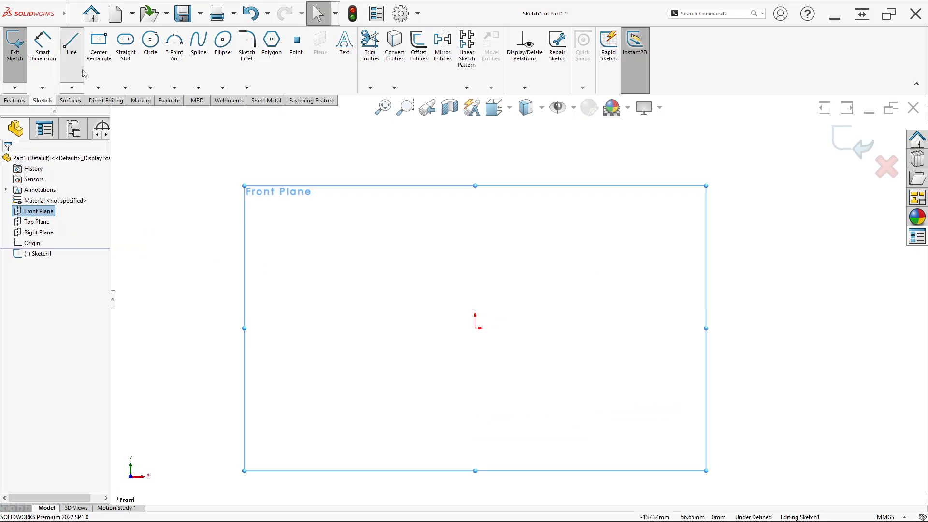
click(475, 328)
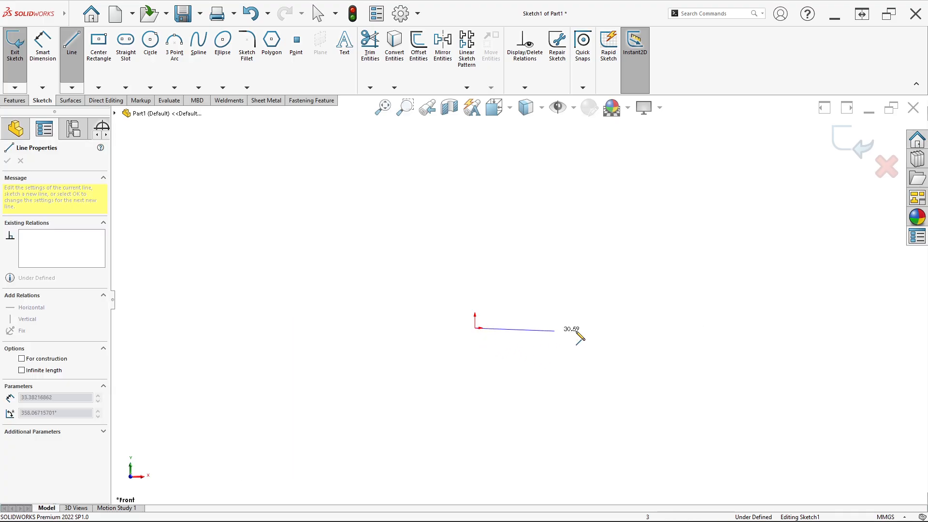
click(655, 328)
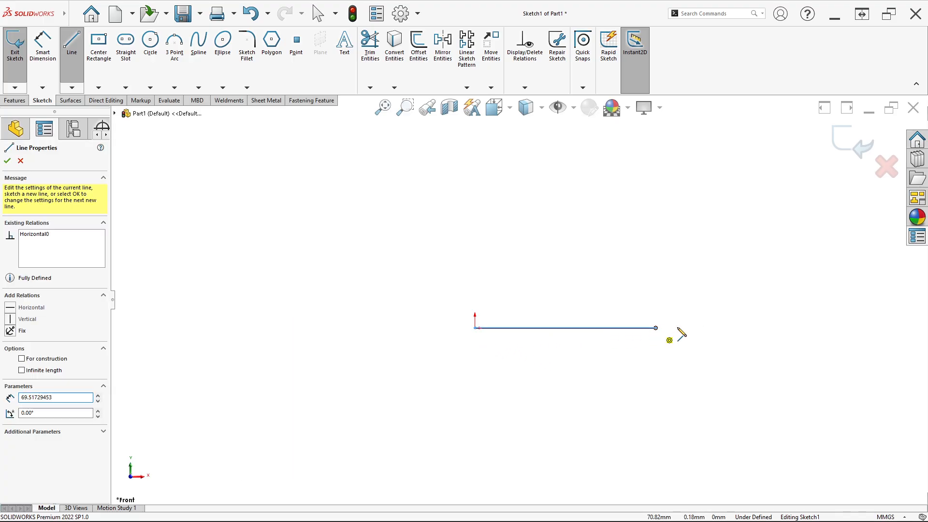
click(718, 264)
click(719, 144)
key(Escape)
Make the arc tangent to the horizontal and vertical lines at both of its end points
scroll(706, 280, up, 2)
scroll(634, 213, down, 1)
scroll(623, 280, down, 2)
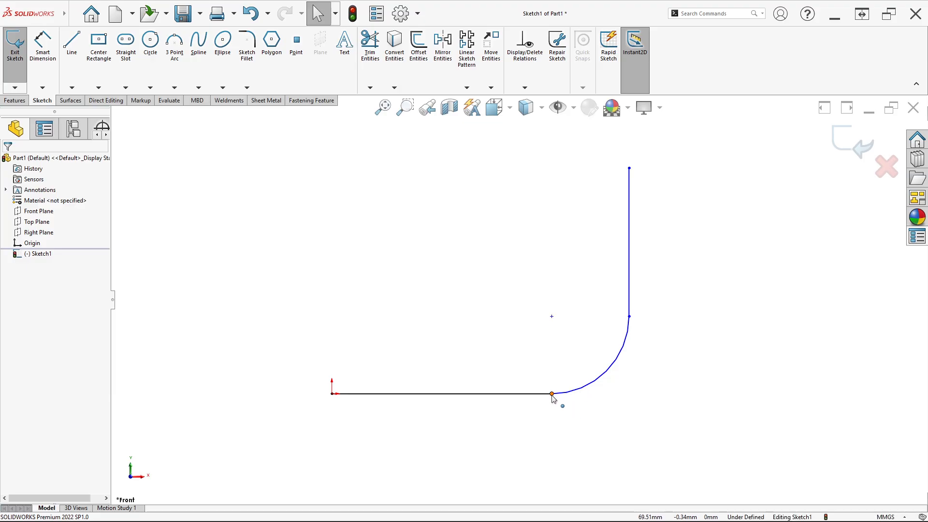
click(552, 394)
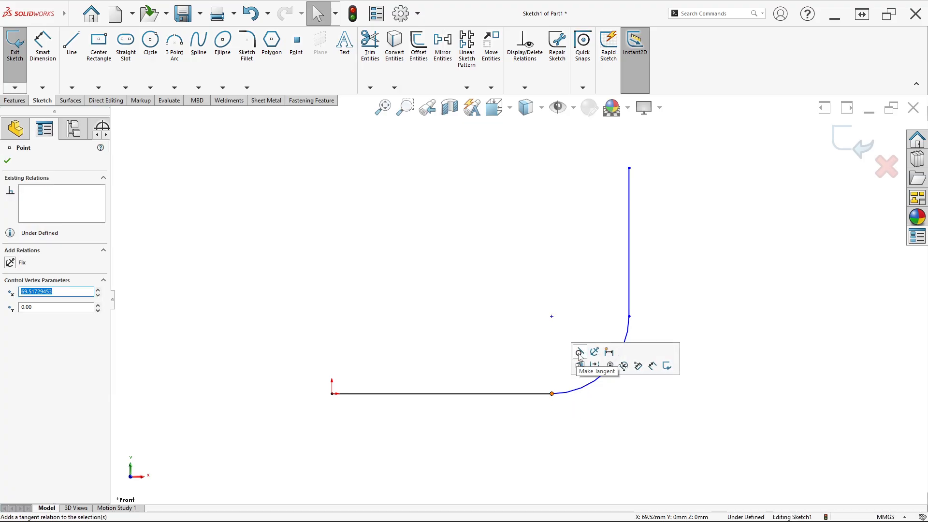
click(589, 289)
click(628, 317)
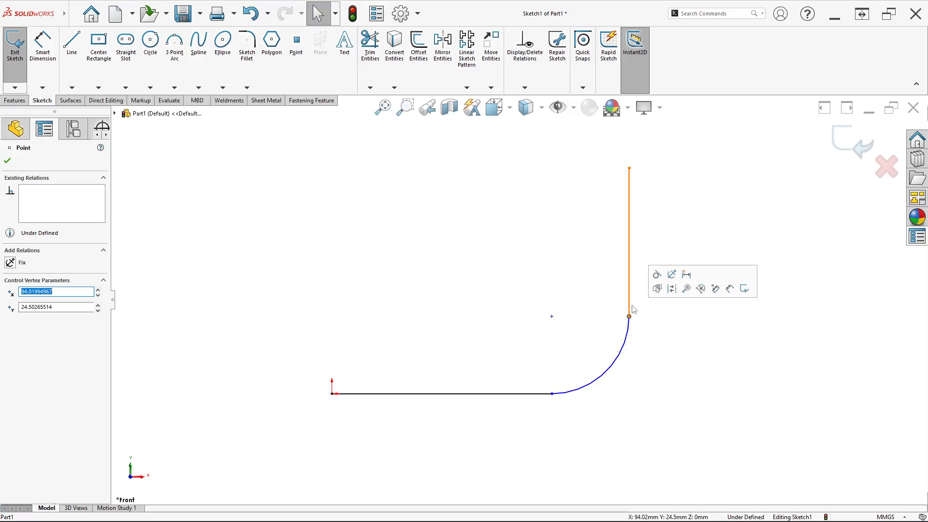
Constrain the line starting at the origin as horizontal and the upright line as vertical
click(444, 397)
right_click(442, 396)
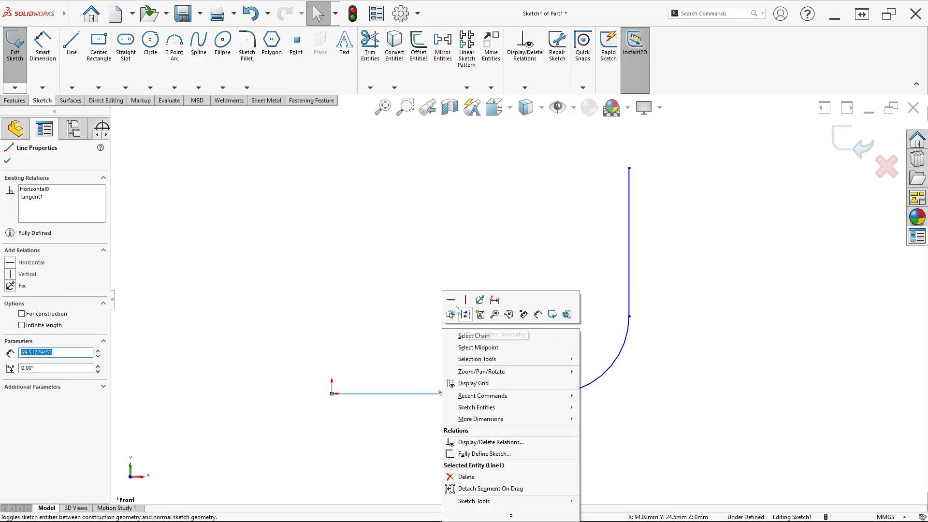
click(447, 304)
click(493, 358)
scroll(493, 358, up, 1)
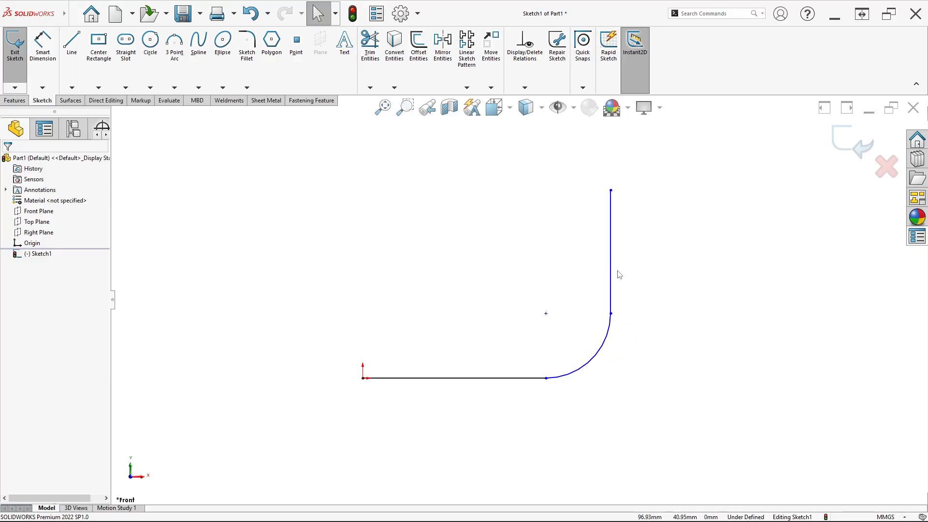
right_click(613, 274)
click(635, 241)
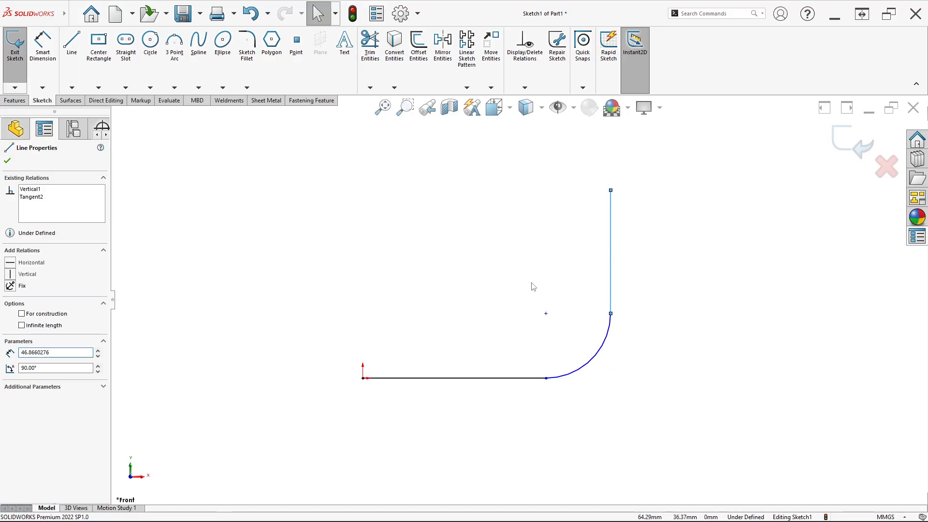
click(534, 287)
Dimension the horizontal distance from the origin to the upright line as 300 mm, following the reference drawing
scroll(468, 380, down, 1)
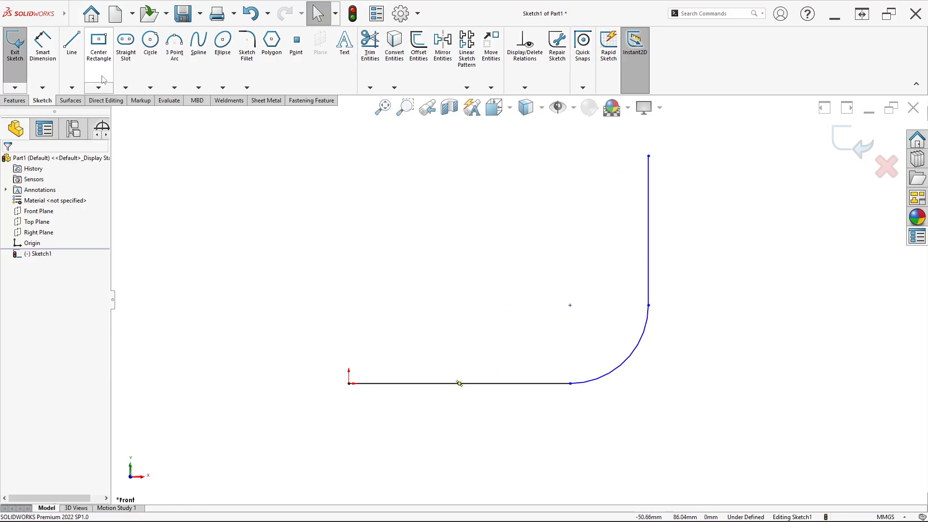
click(54, 56)
key(alt+Tab)
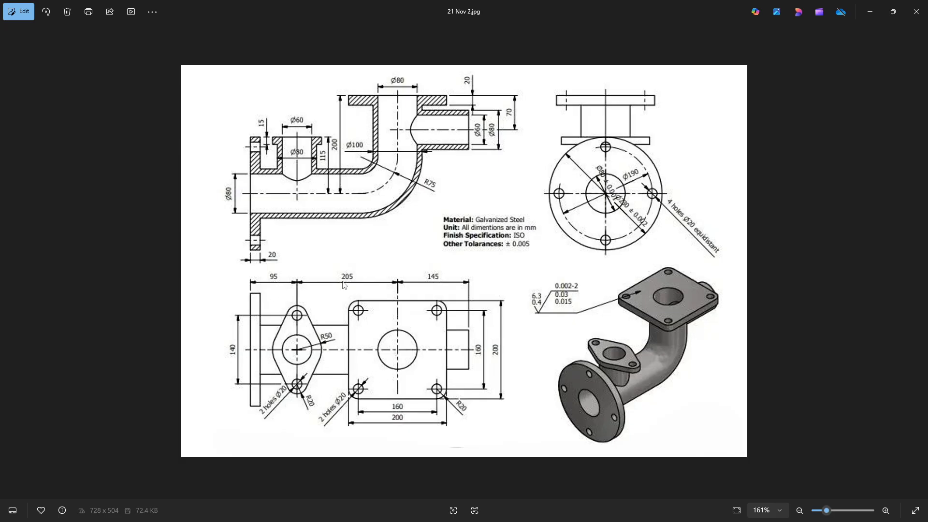
key(alt+Tab)
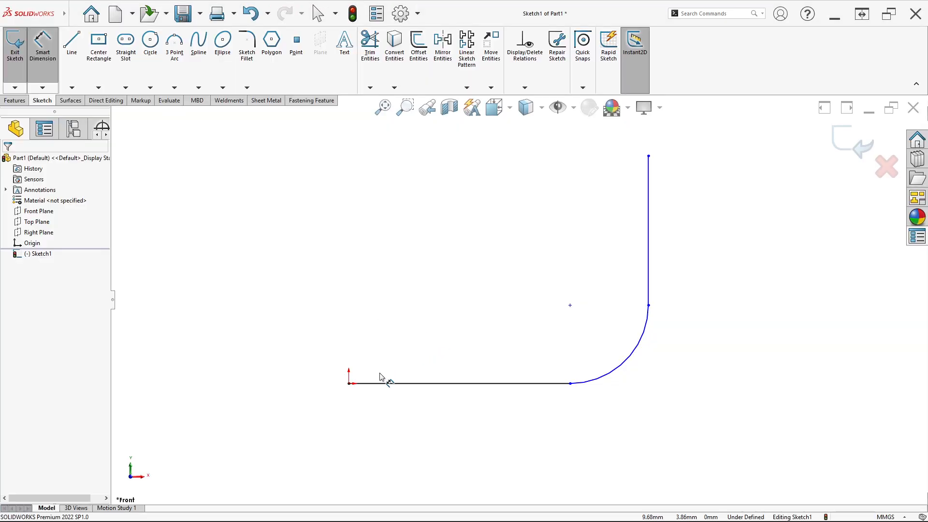
click(347, 385)
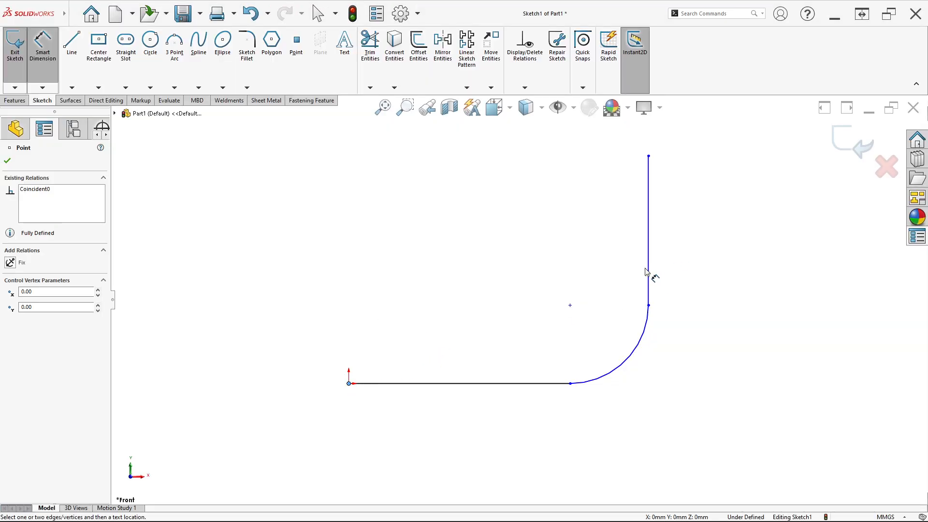
click(647, 290)
click(548, 474)
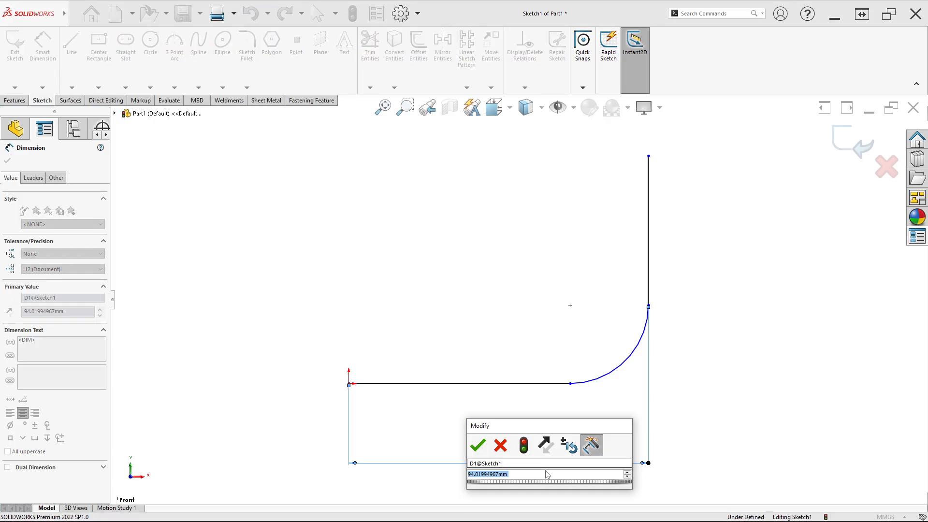
text(300)
key(Return)
Dimension the path's height from the horizontal line to the upright line's top end as 200 mm, following the reference drawing
scroll(629, 268, up, 2)
key(alt+Tab)
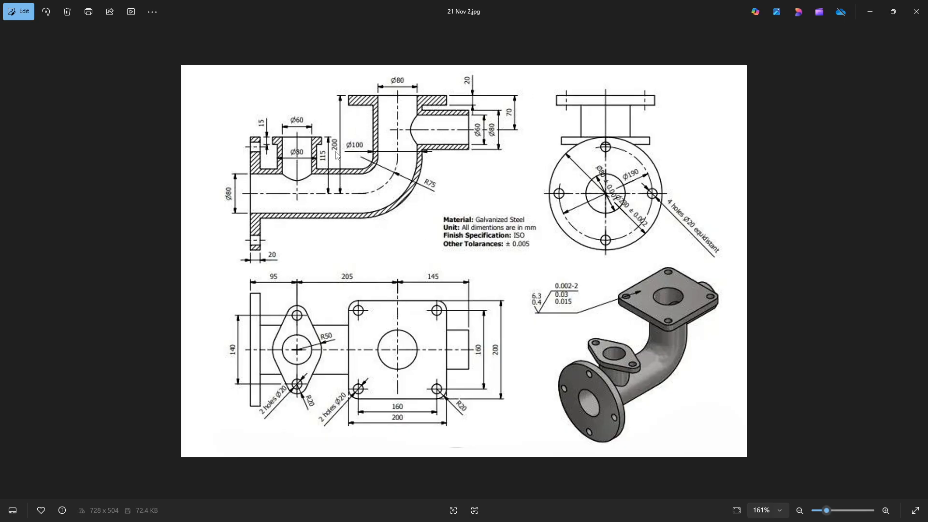
key(alt+Tab)
click(608, 199)
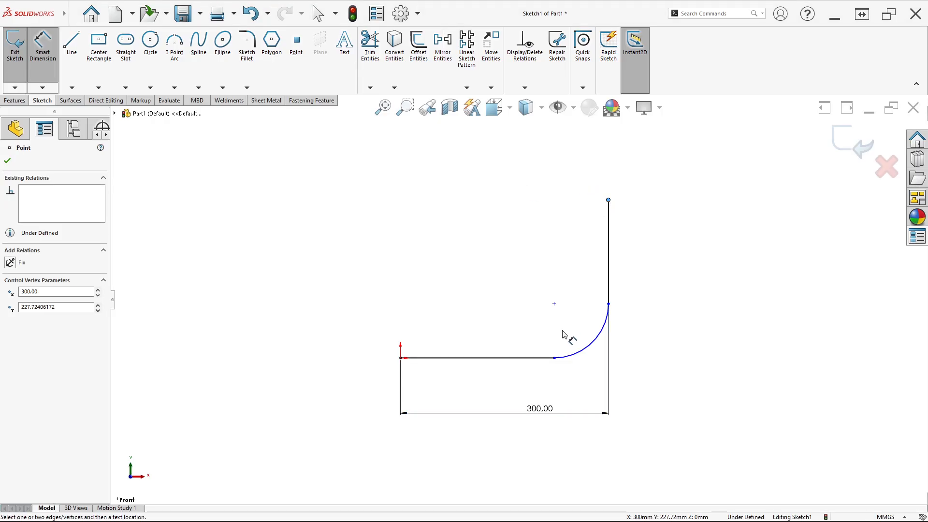
click(554, 358)
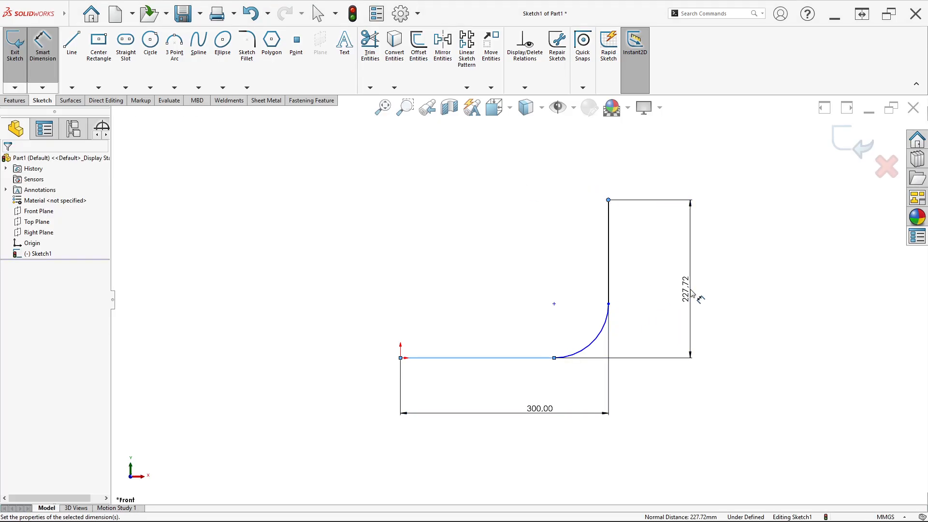
click(690, 290)
text(200)
key(Return)
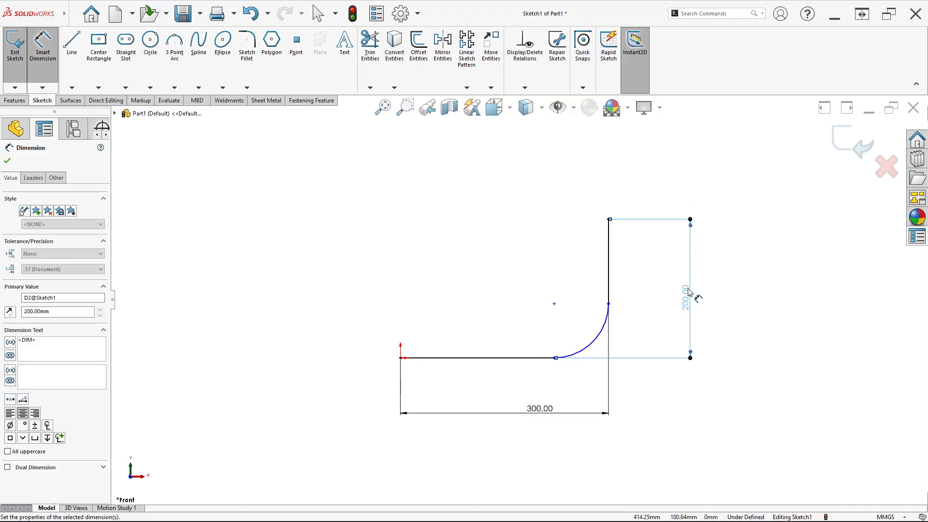
Set the bend arc's radius to 75 mm as in the reference drawing, and finish the path sketch
key(f)
click(565, 366)
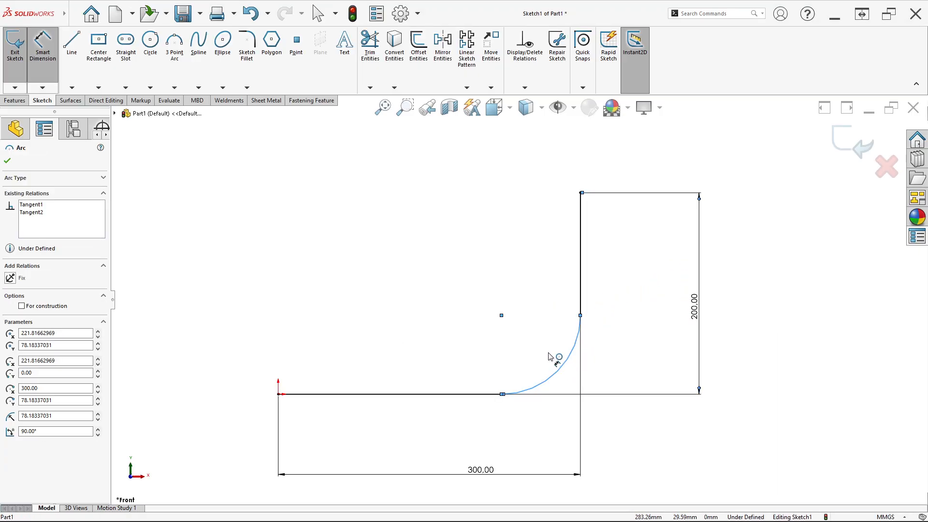
click(541, 352)
key(alt+Tab)
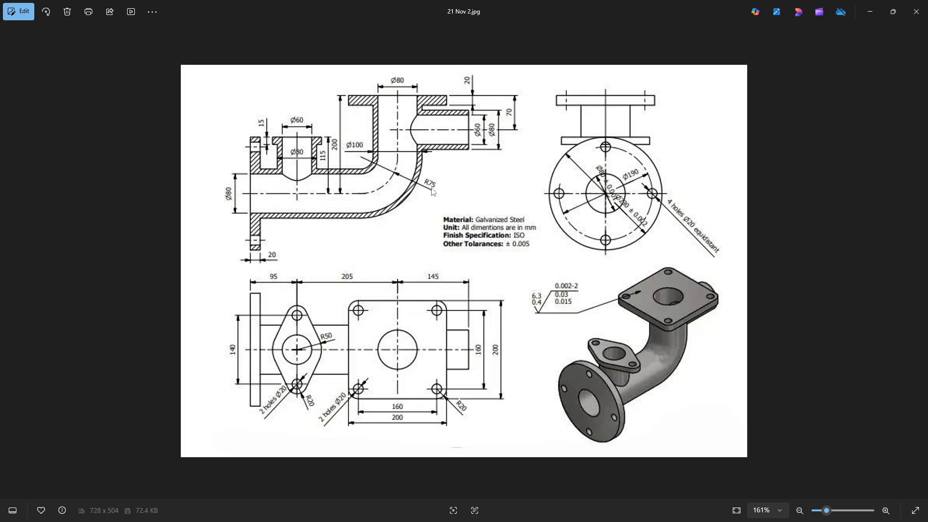
key(alt+Tab)
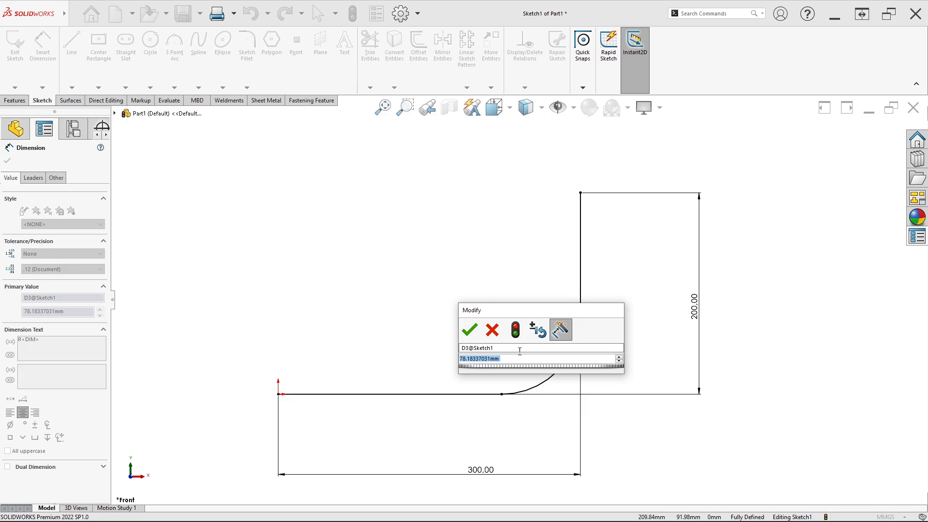
text(75)
key(Return)
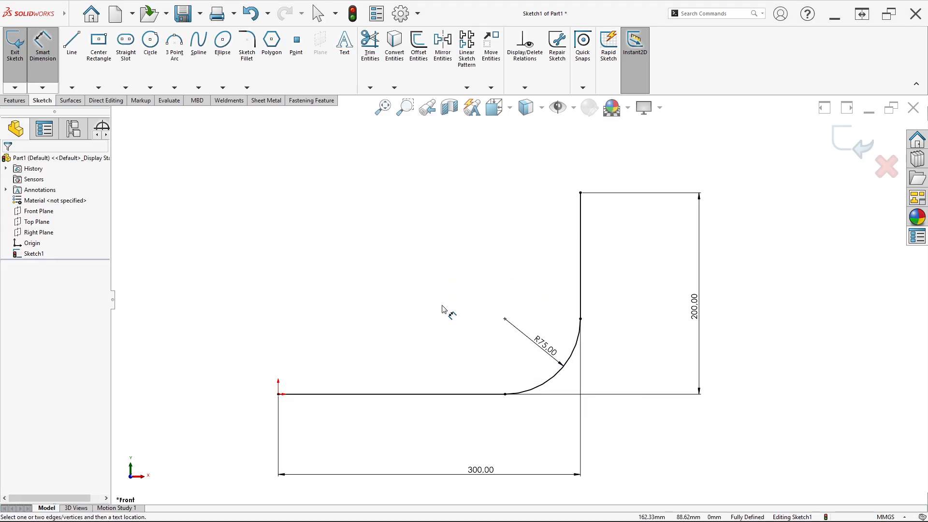
key(alt+Tab)
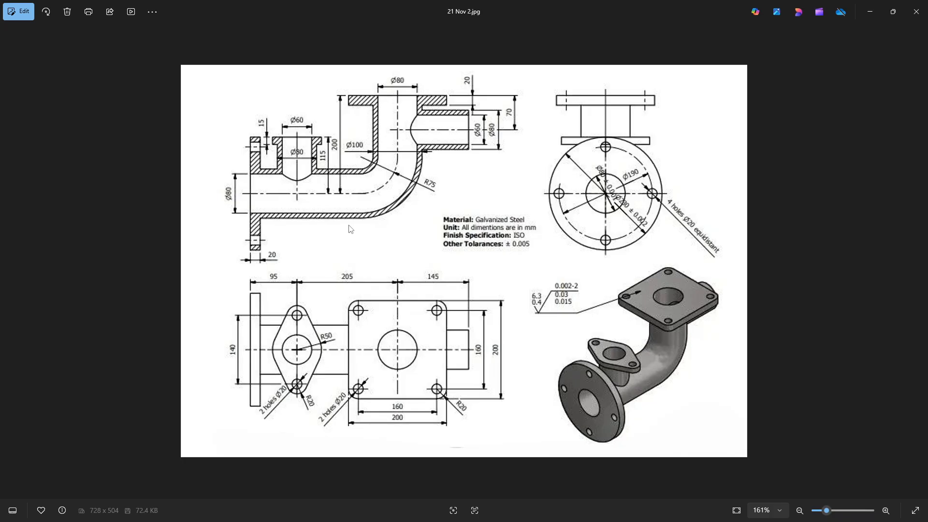
key(alt+Tab)
click(853, 145)
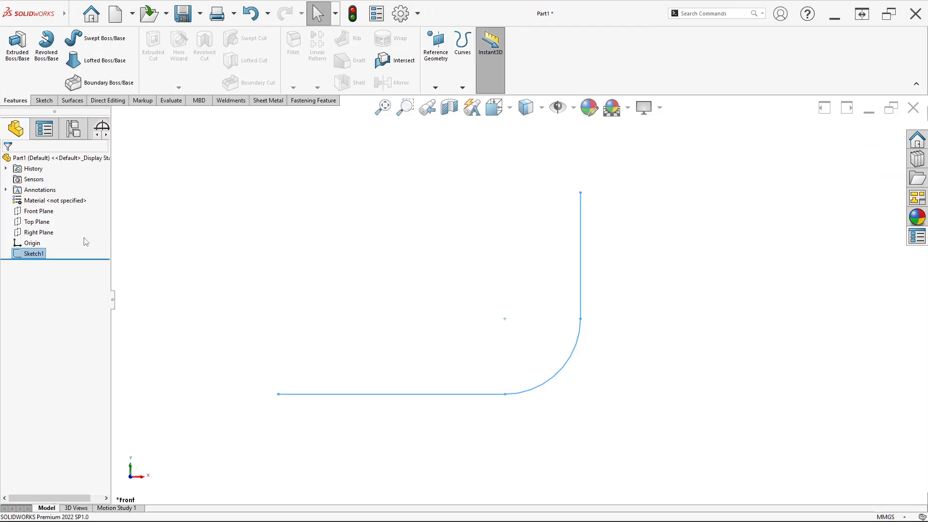
Sketch two concentric circles centred on the origin on the Right Plane, about 124 mm and 67 mm in diameter
right_click(37, 235)
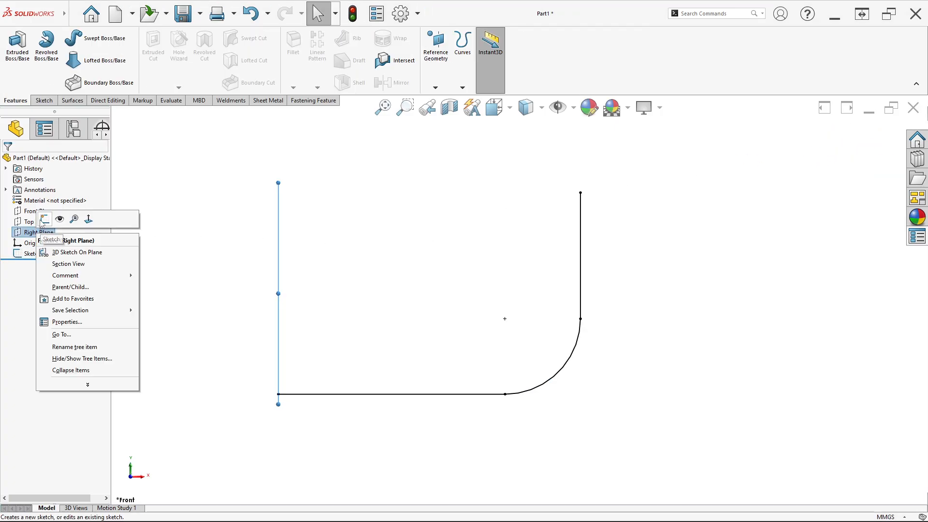
click(43, 222)
scroll(481, 411, up, 3)
click(151, 61)
click(518, 396)
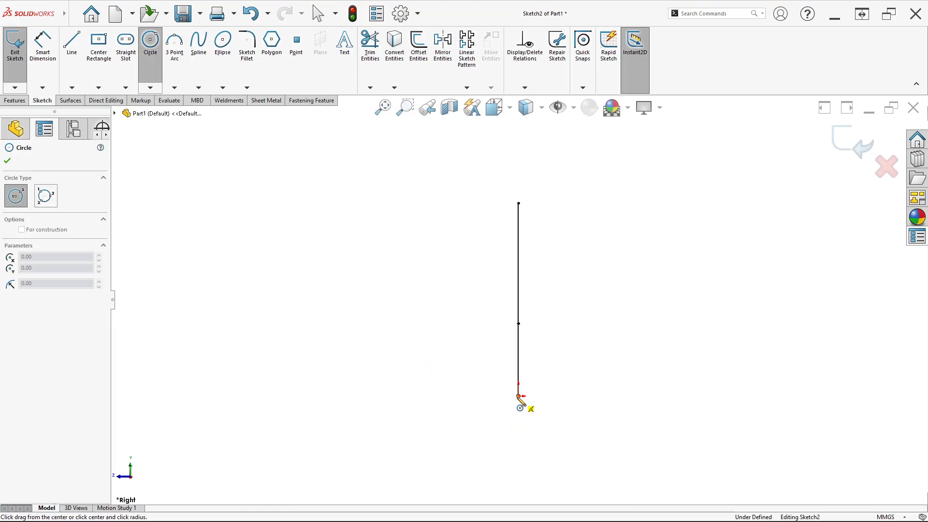
click(555, 446)
click(518, 396)
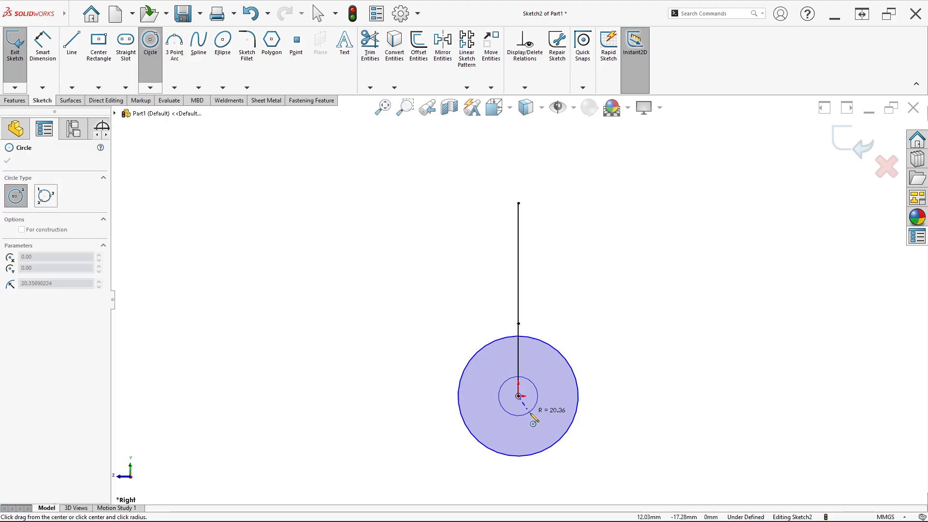
click(540, 420)
Dimension the outer circle's diameter as 100 mm, following the pipe's outside diameter in the reference drawing
scroll(533, 414, up, 2)
scroll(524, 395, down, 2)
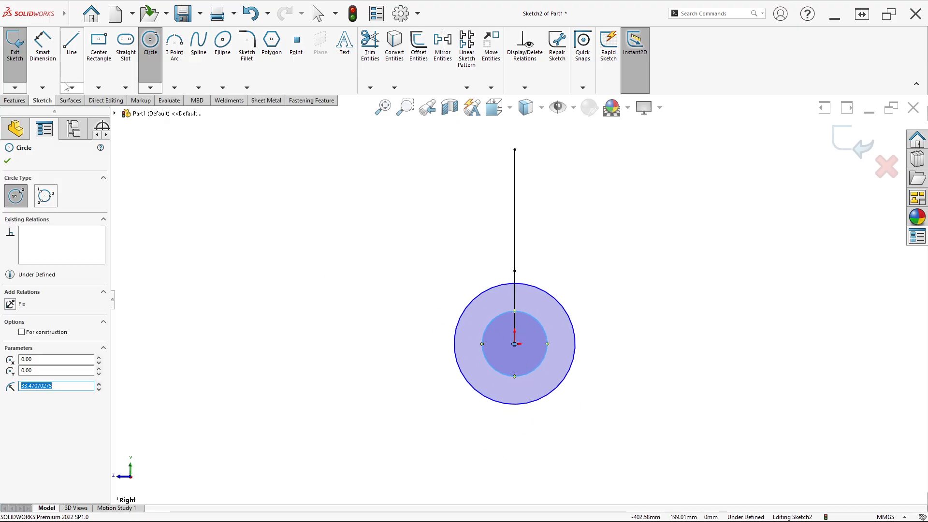
click(47, 54)
click(549, 394)
click(582, 413)
key(alt+Tab)
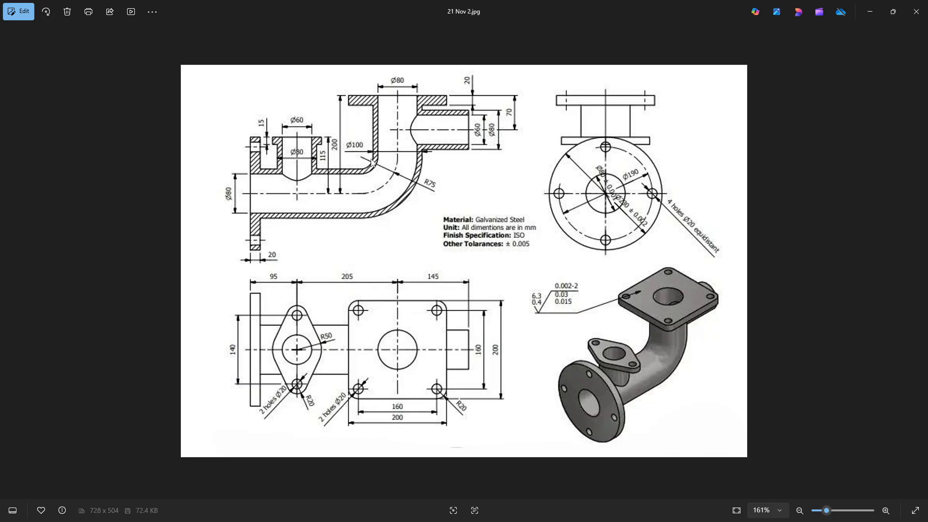
key(alt+Tab)
text(1-00)
key(BackSpace)
key(BackSpace)
key(BackSpace)
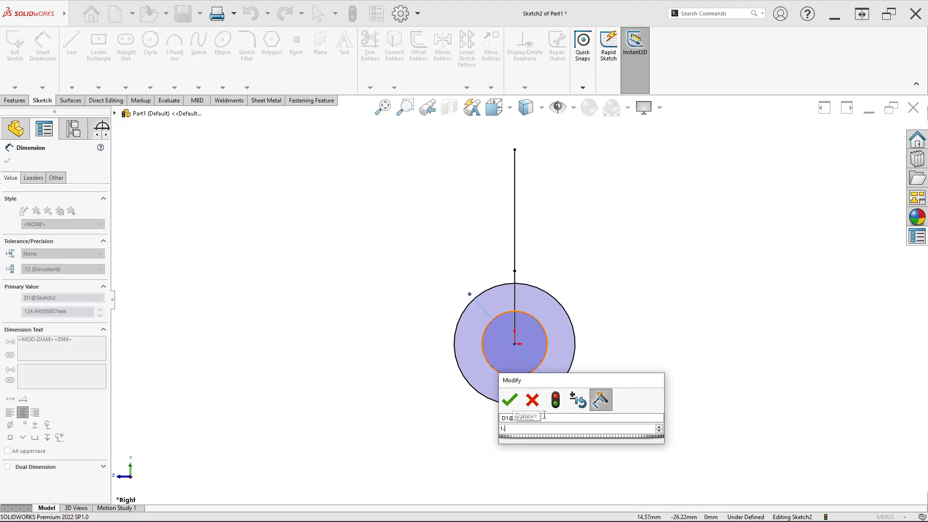
text(00)
key(Return)
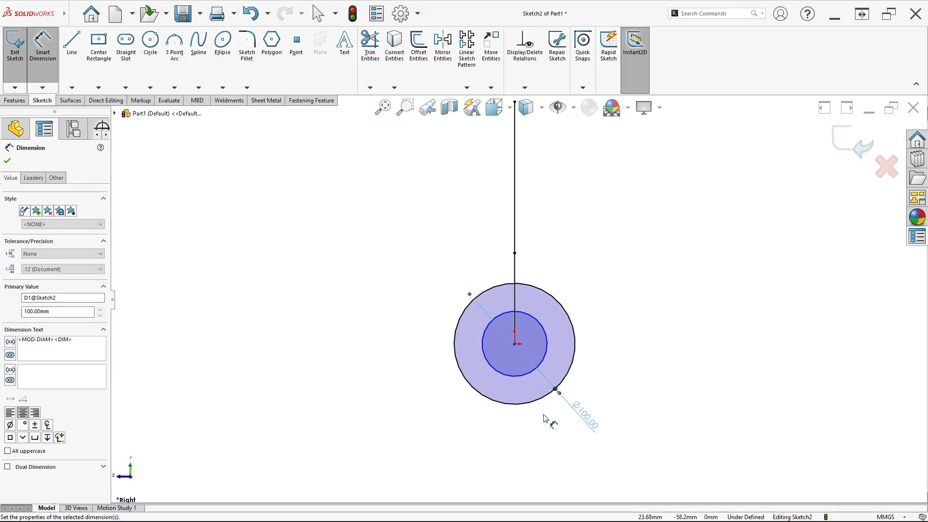
Dimension the inner circle's diameter as 80 mm, following the pipe's bore in the reference drawing, and finish the profile sketch
click(546, 338)
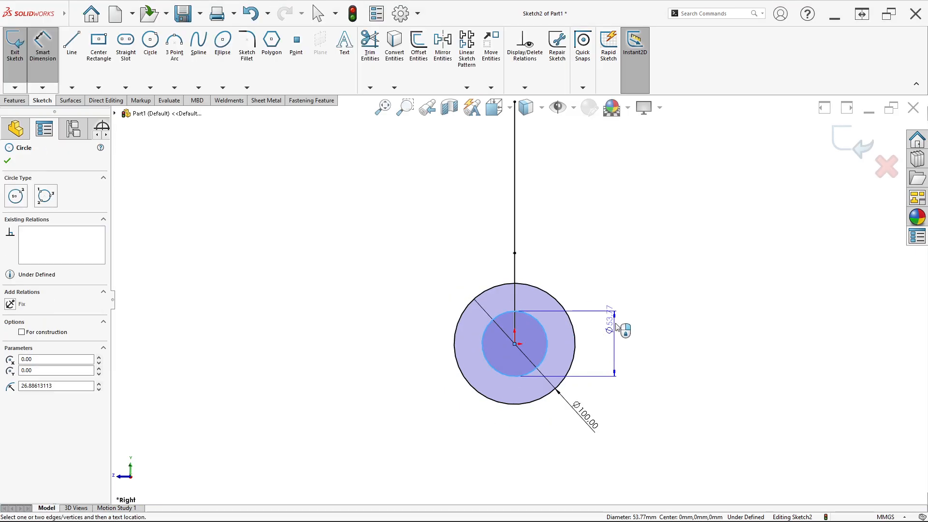
click(625, 301)
key(alt+Tab)
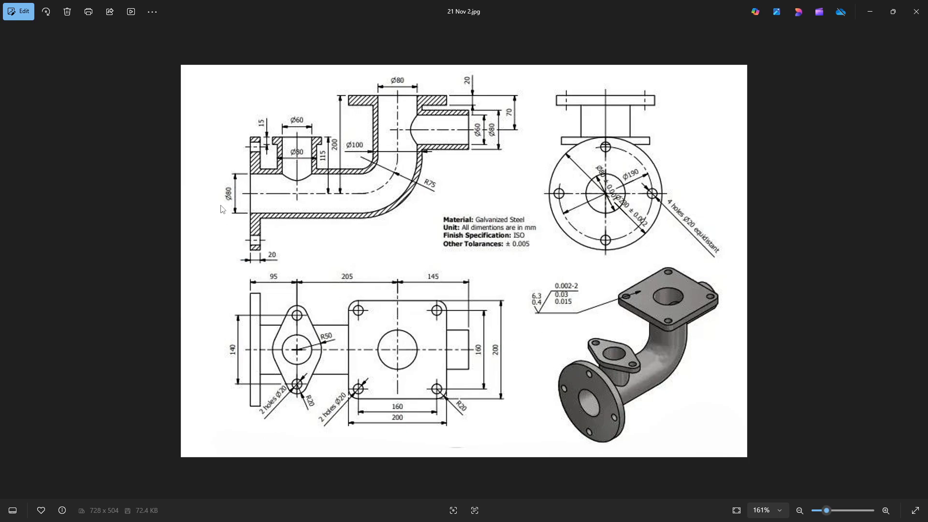
key(alt+Tab)
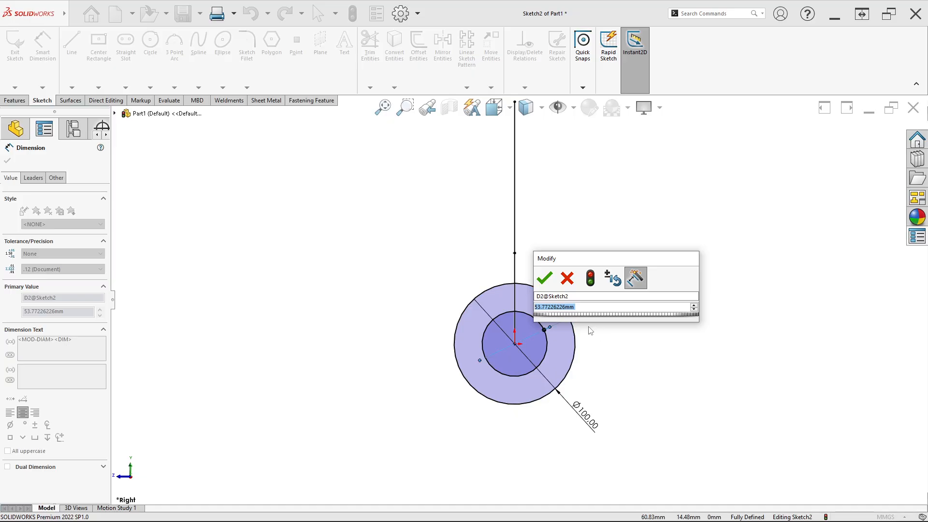
text(80)
key(Return)
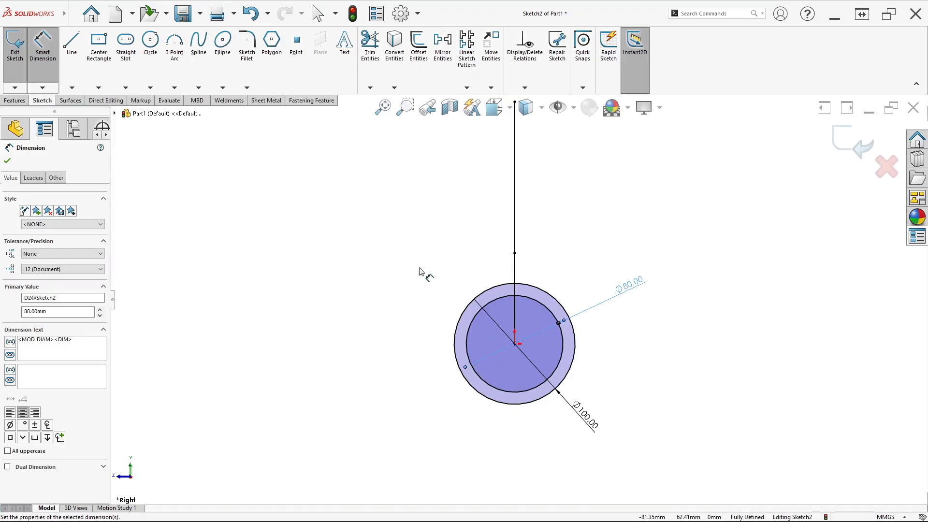
click(843, 141)
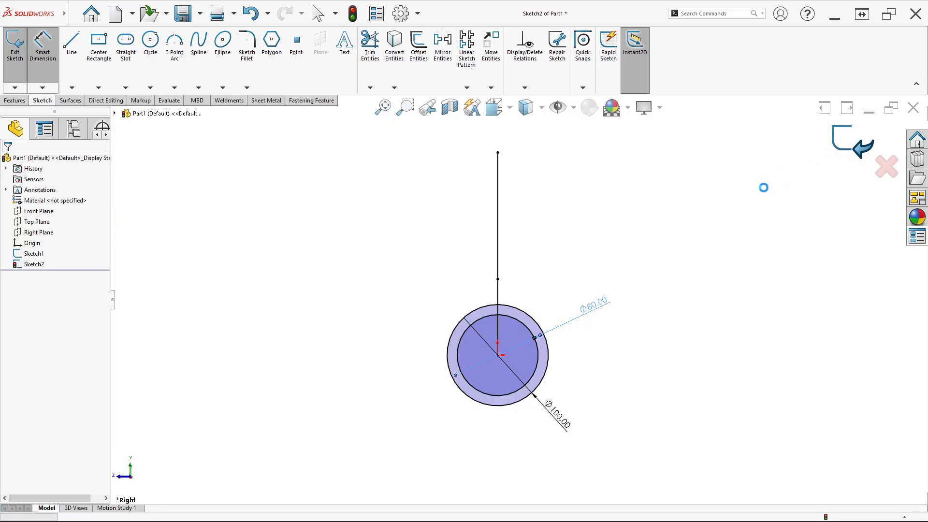
Sweep the ring-shaped profile Sketch2 along the bent path Sketch1 to create the hollow pipe elbow
mouse_move(443, 306)
middle_down()
mouse_move(416, 302)
mouse_move(474, 288)
mouse_move(503, 298)
middle_up()
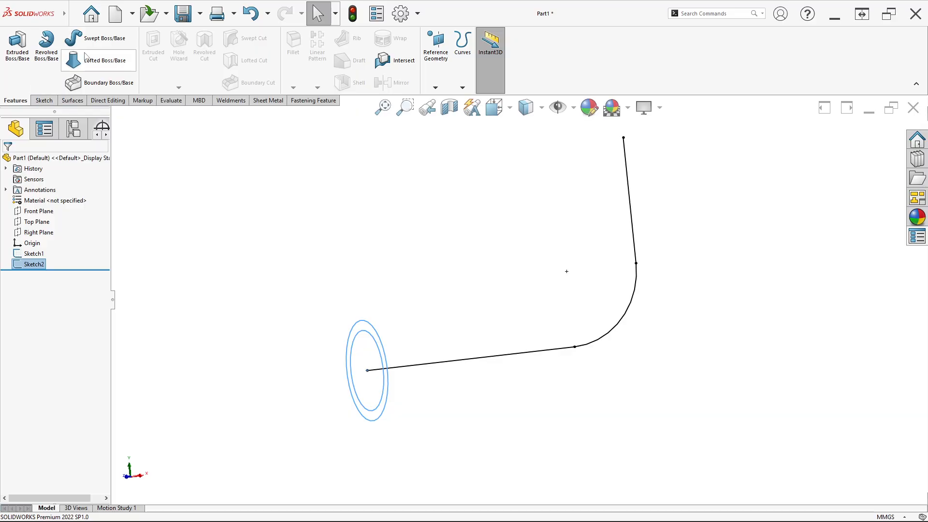
click(101, 43)
mouse_move(551, 215)
middle_down()
mouse_move(574, 257)
mouse_move(589, 222)
mouse_move(617, 232)
middle_up()
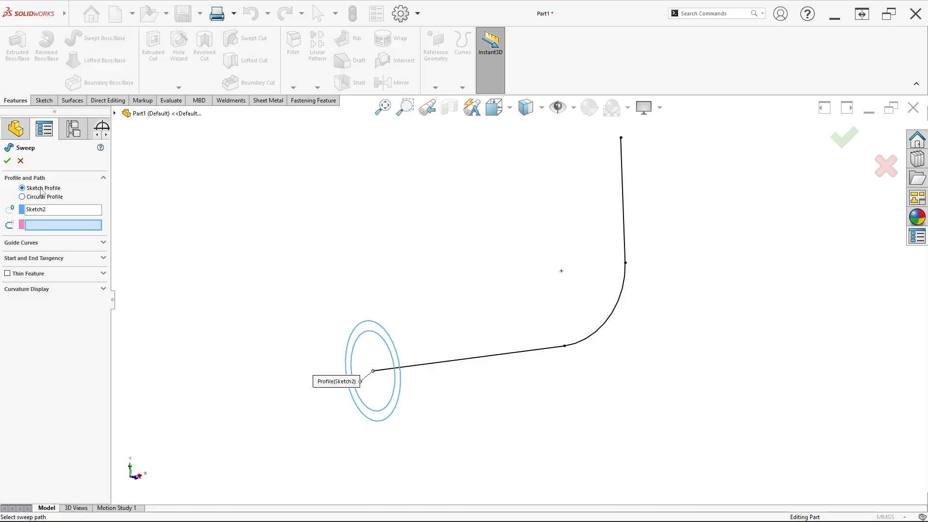
click(37, 214)
click(114, 114)
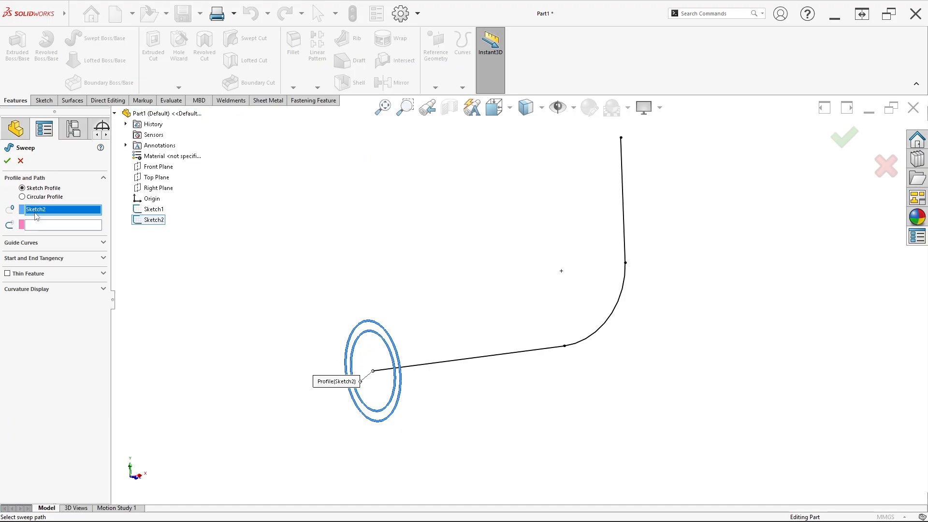
click(38, 227)
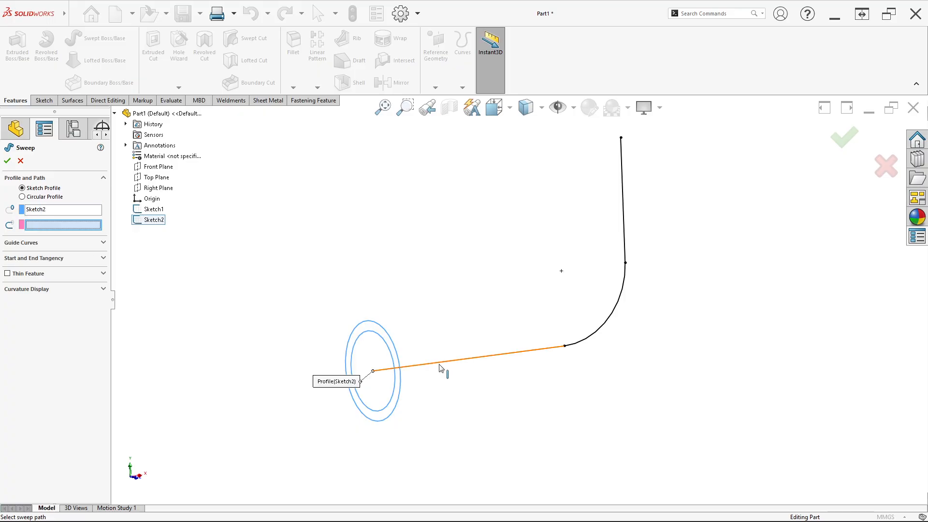
click(464, 359)
click(8, 161)
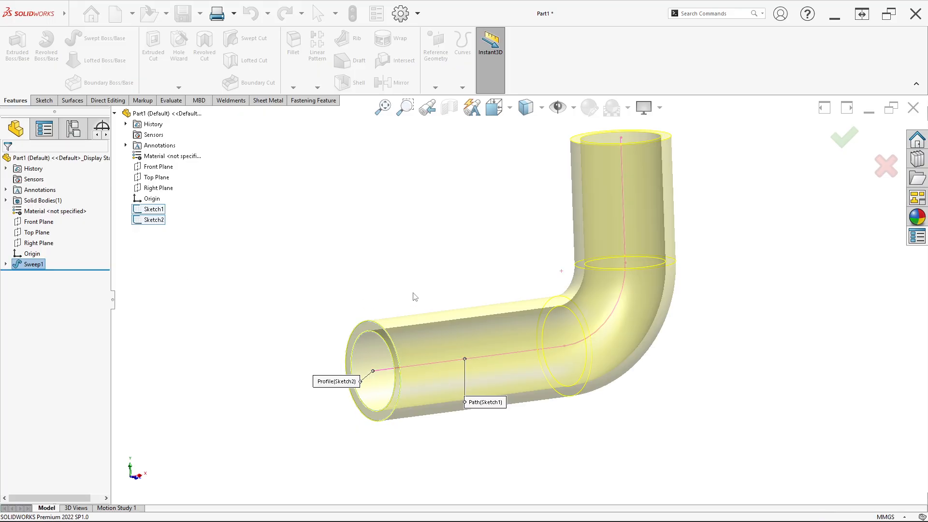
Start a sketch on the ring face at the pipe's horizontal end and convert its inner 80 mm edge into the sketch
mouse_move(508, 259)
middle_down()
mouse_move(503, 290)
mouse_move(540, 291)
mouse_move(555, 269)
mouse_move(493, 335)
mouse_move(509, 317)
mouse_move(518, 326)
middle_up()
key(alt+Tab)
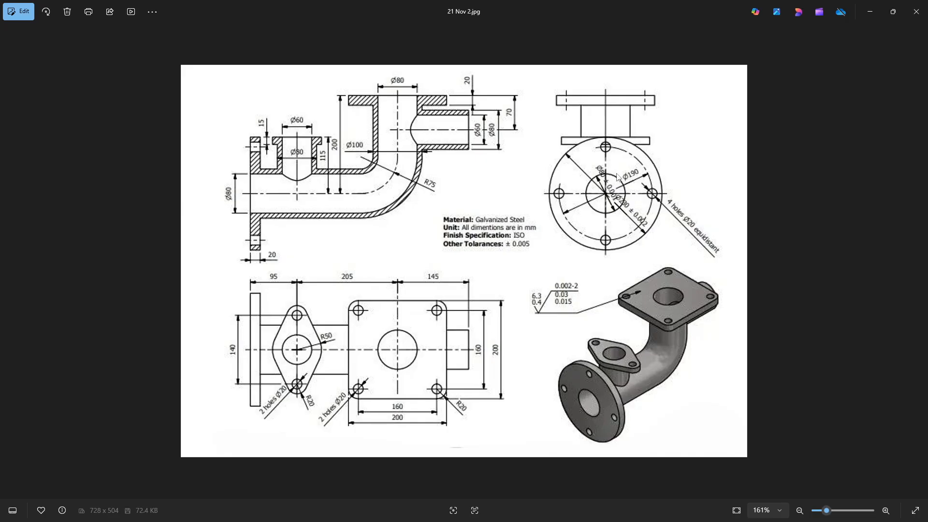
key(alt+Tab)
scroll(416, 378, down, 3)
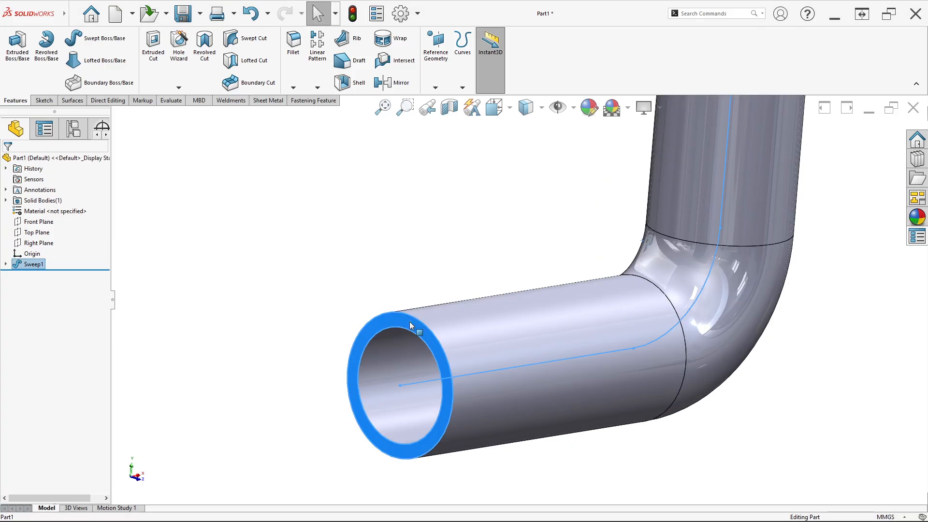
right_click(410, 320)
click(432, 290)
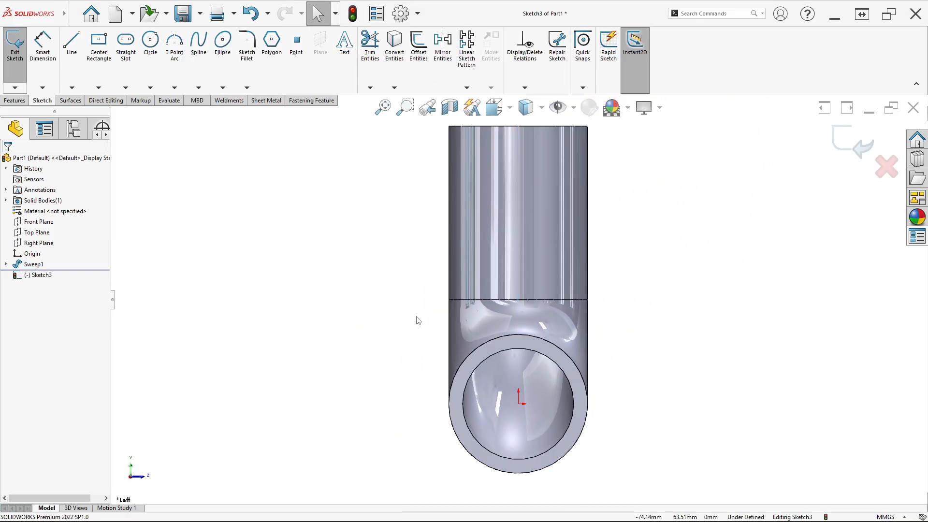
click(394, 43)
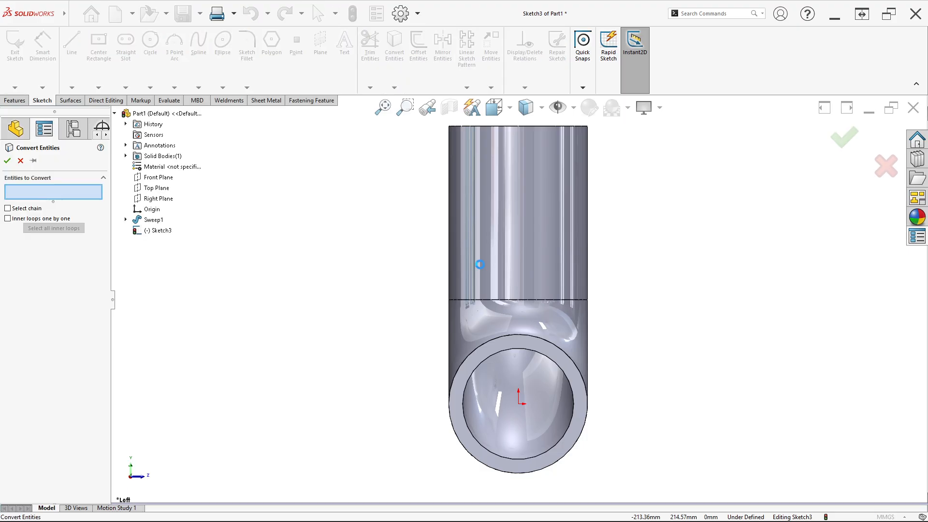
click(491, 355)
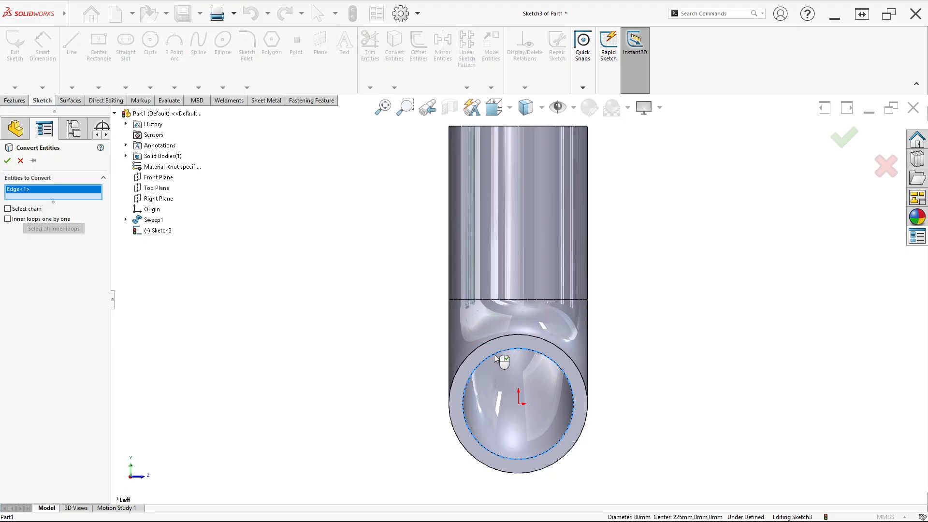
click(7, 161)
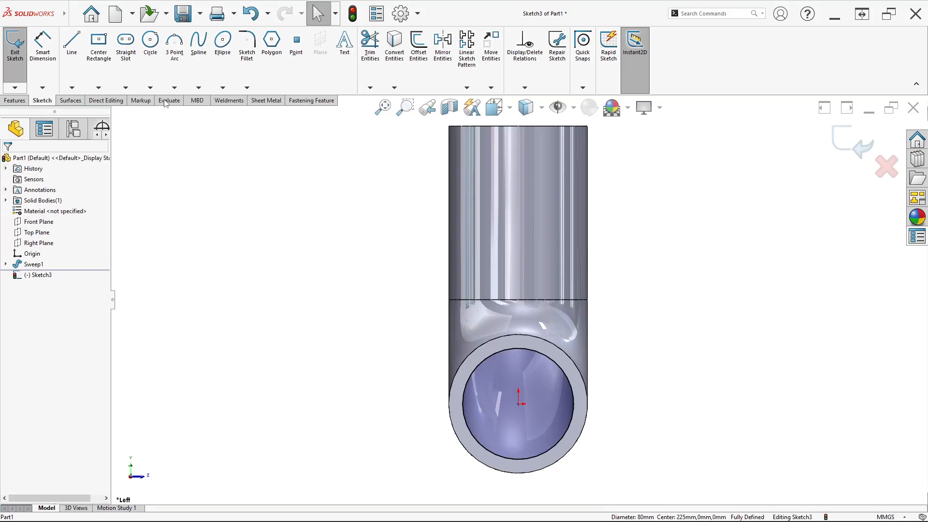
Sketch a circle centred on the origin around the pipe end and dimension its diameter as 230 mm for the round flange
click(150, 45)
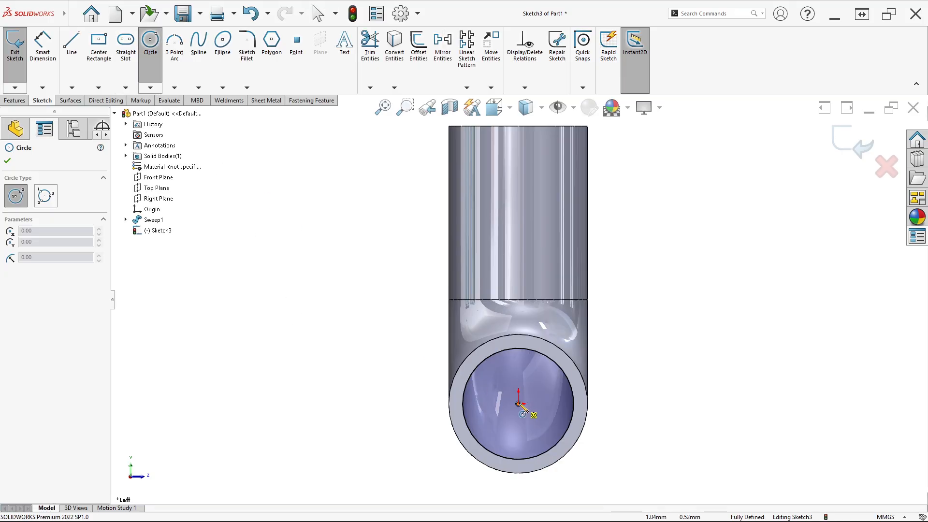
click(518, 403)
click(653, 445)
scroll(628, 425, up, 3)
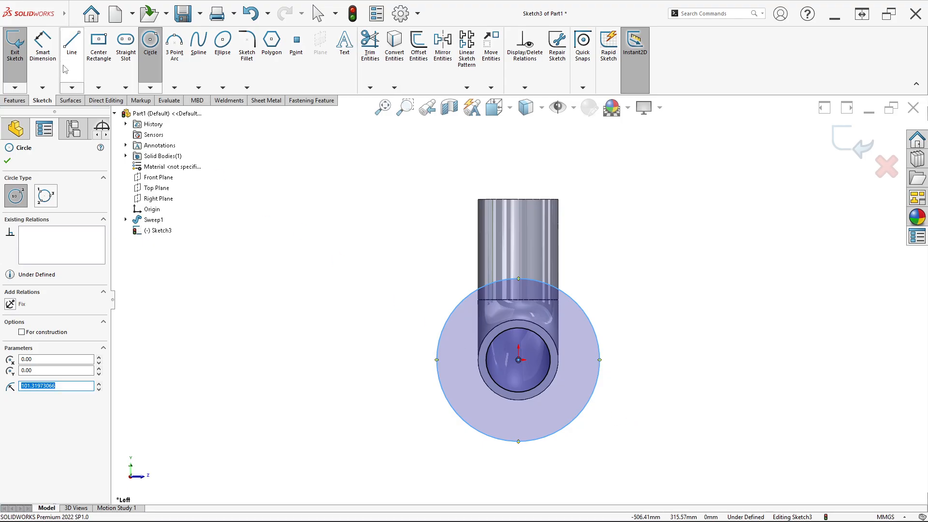
click(42, 46)
click(537, 439)
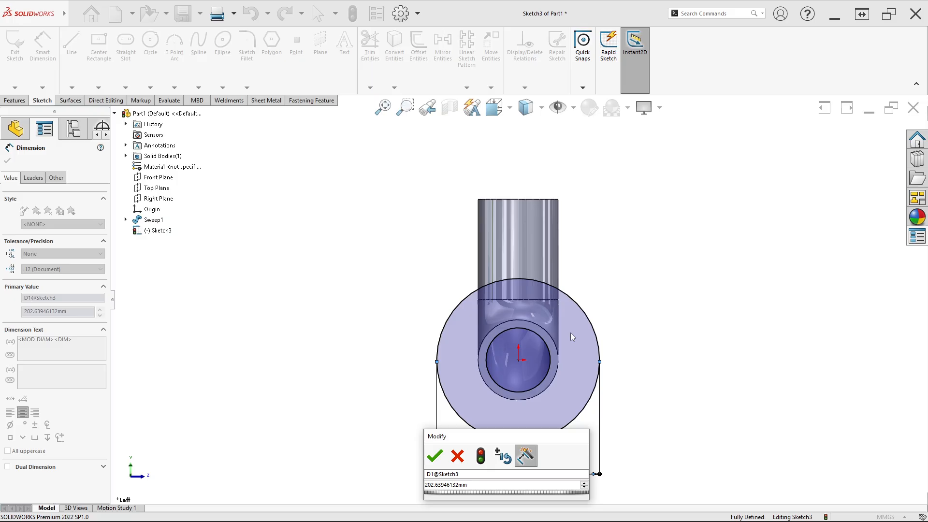
text(230)
key(Return)
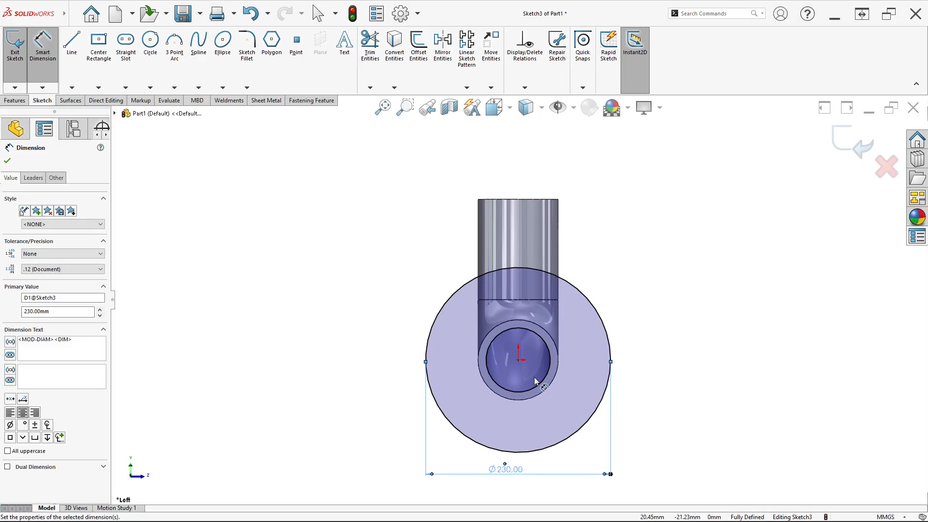
Sketch a circle about 171 mm in diameter, concentric with the flange outline, and convert it to construction geometry
scroll(493, 424, up, 2)
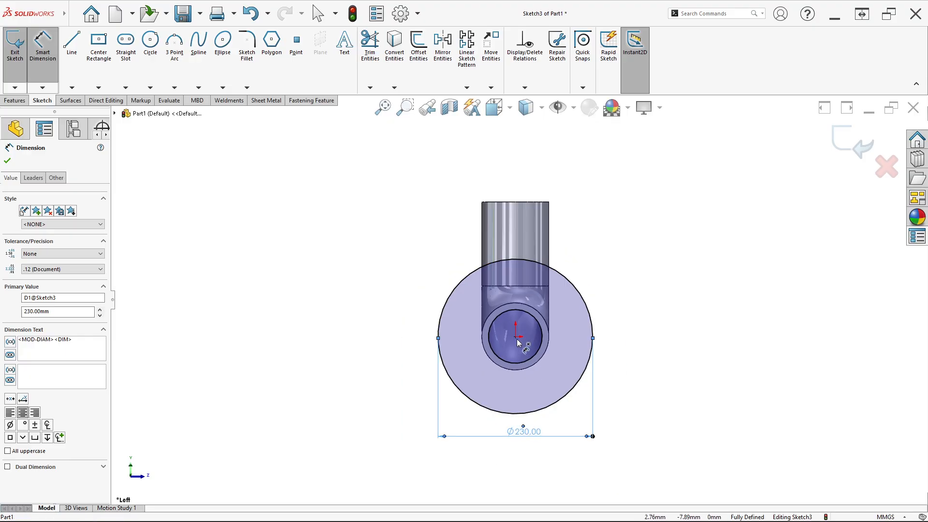
scroll(515, 330, down, 2)
click(150, 48)
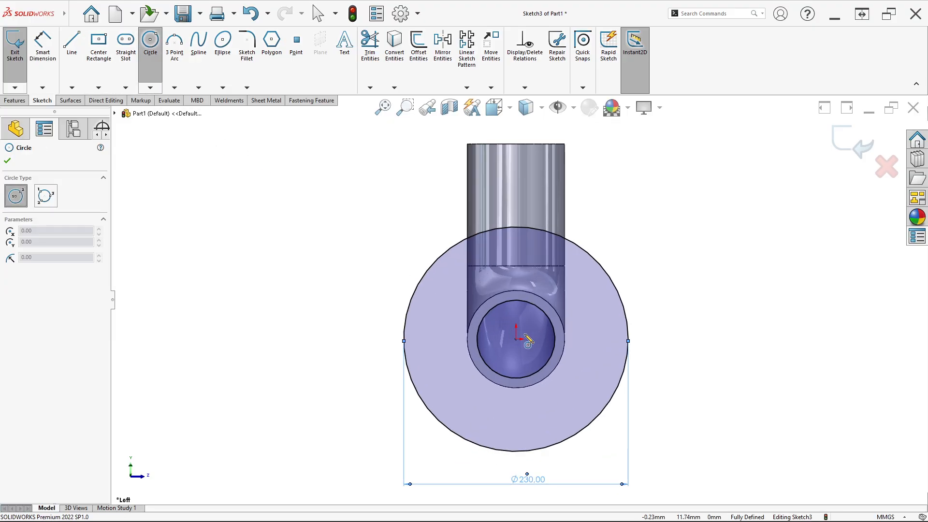
click(516, 338)
click(577, 396)
right_click(578, 404)
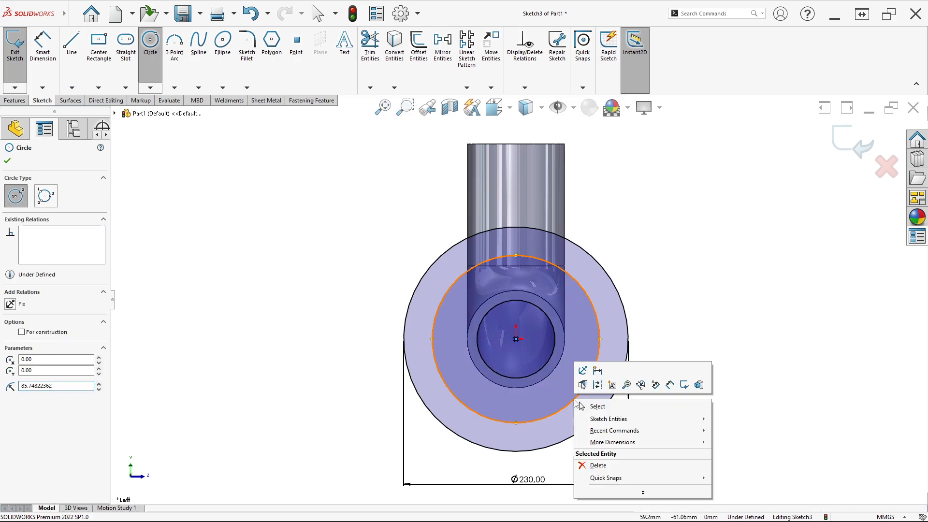
click(597, 384)
Reopen the flange sketch and dimension the construction circle's diameter as 190 mm, following the reference drawing
click(15, 48)
right_click(45, 278)
click(47, 245)
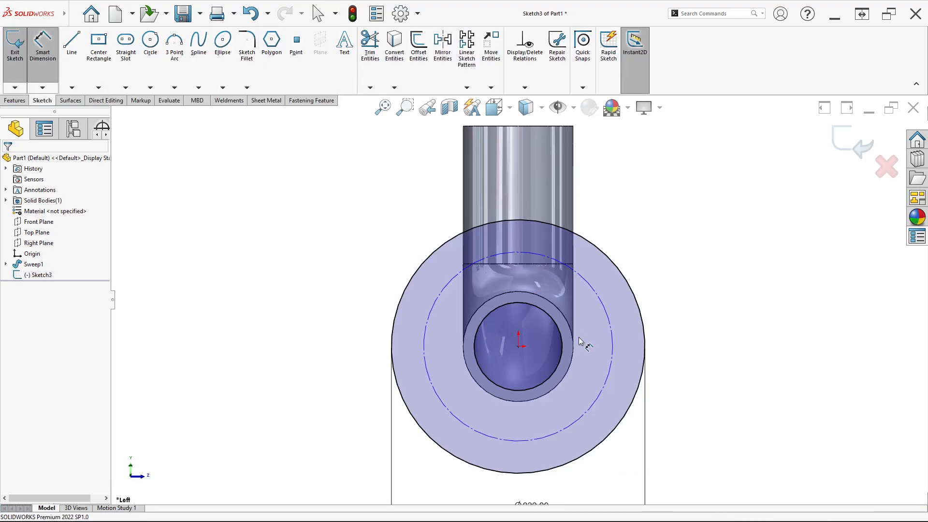
click(612, 341)
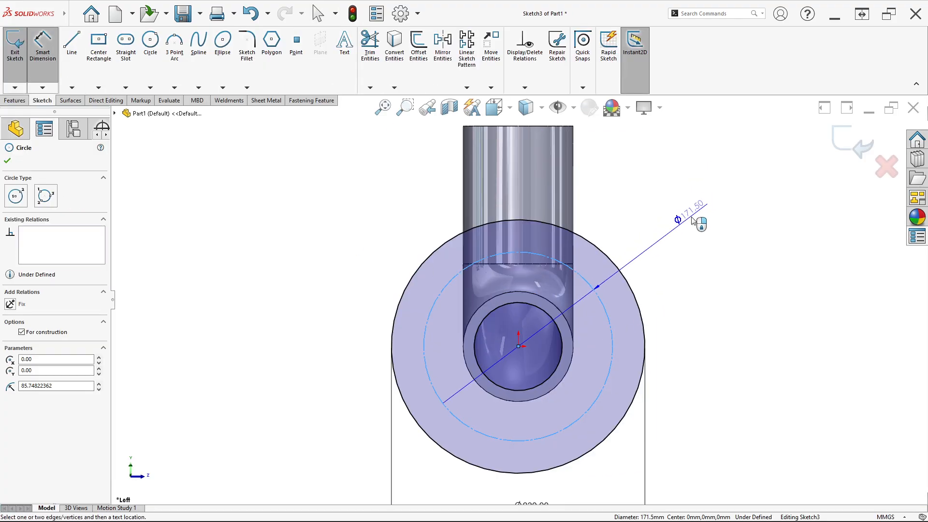
click(692, 221)
key(alt+Tab)
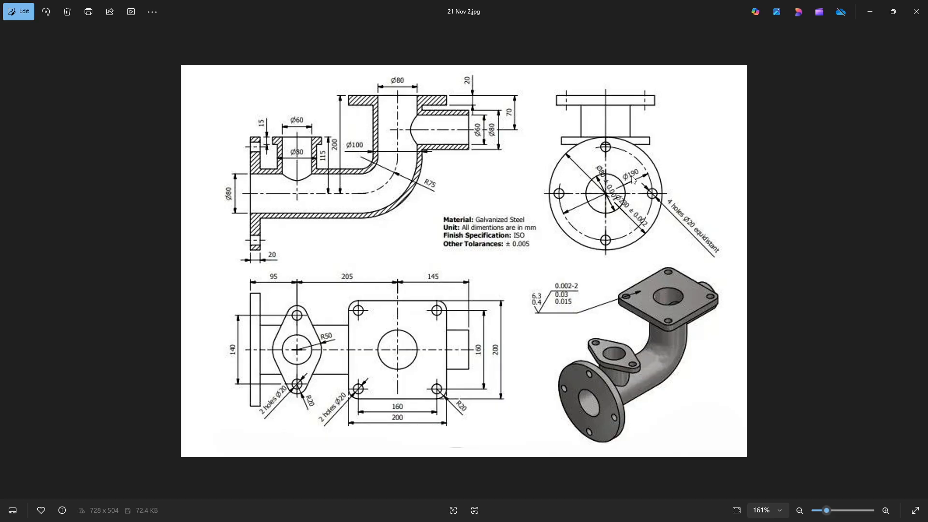
key(alt+Tab)
text(190)
key(Return)
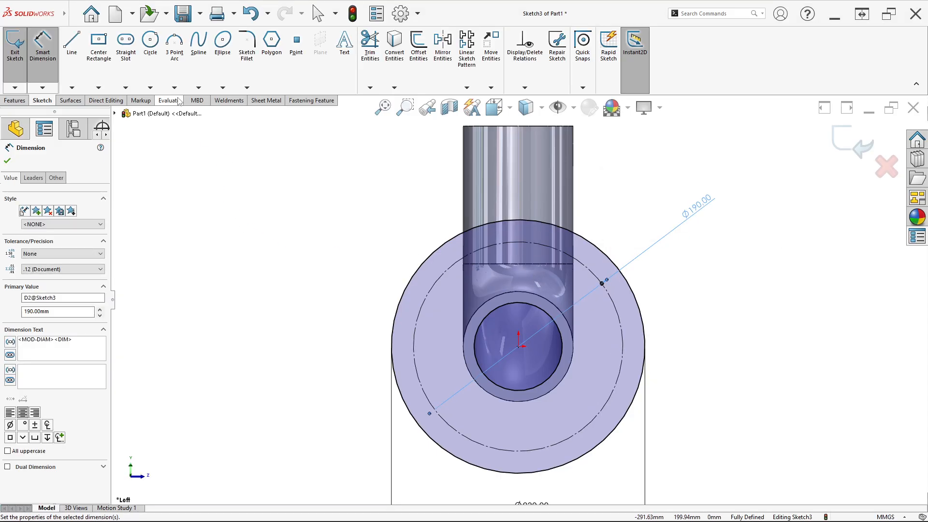
Sketch a bolt-hole circle on the leftmost point of the construction circle and dimension its diameter as 20 mm, per the reference drawing
click(150, 42)
click(413, 346)
key(d)
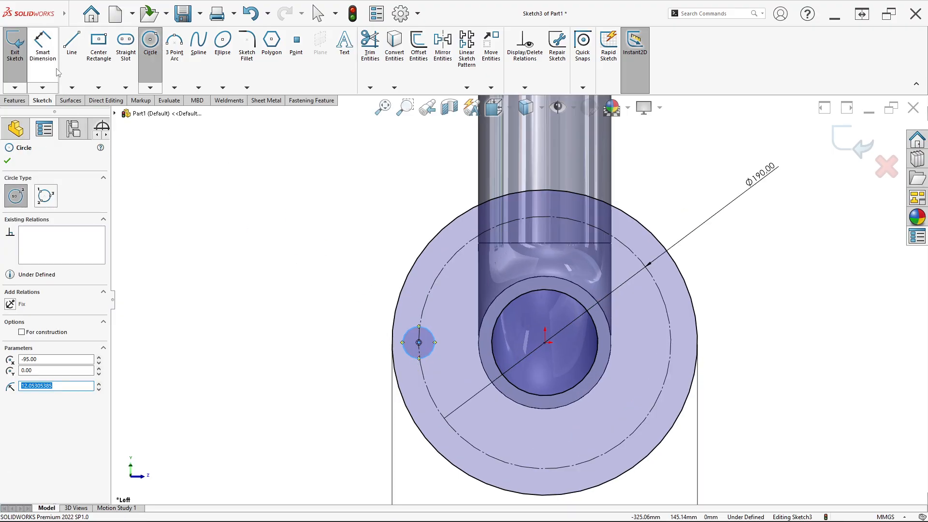
click(407, 335)
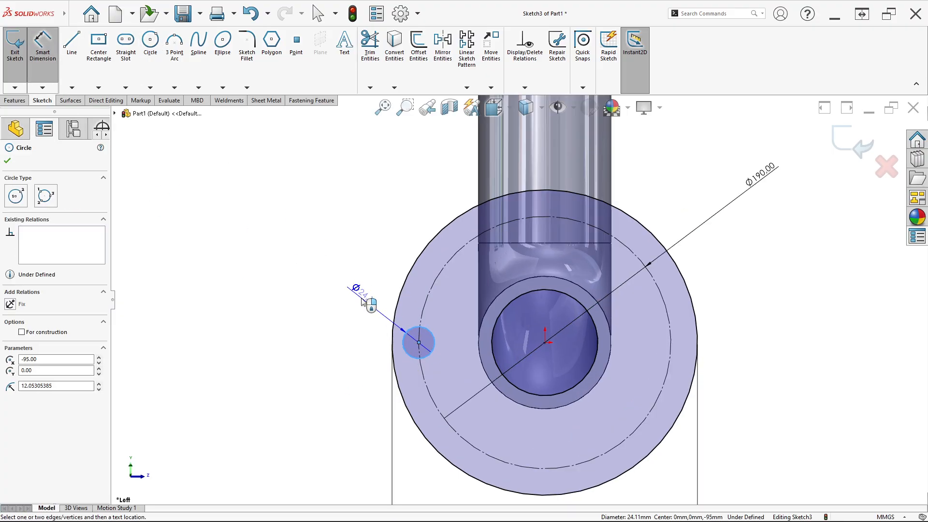
click(360, 296)
key(alt+Tab)
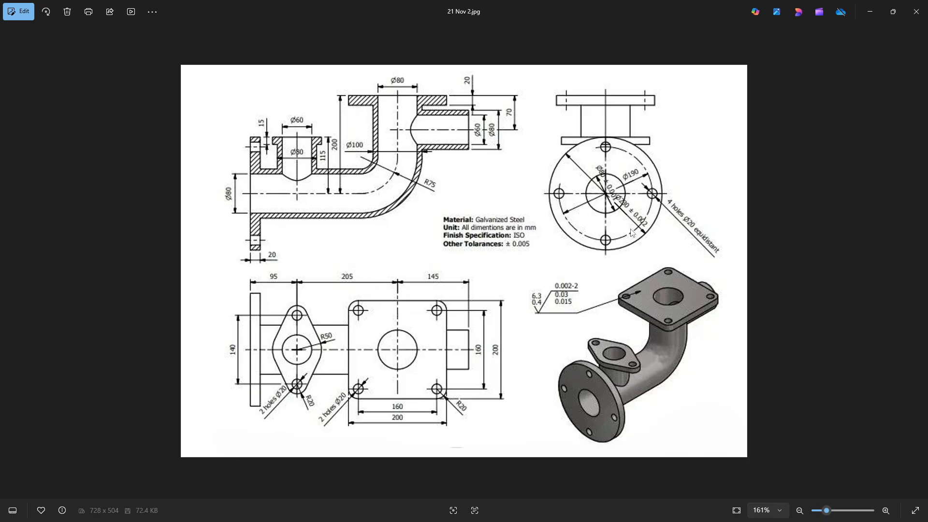
key(alt+Tab)
text(20)
key(Return)
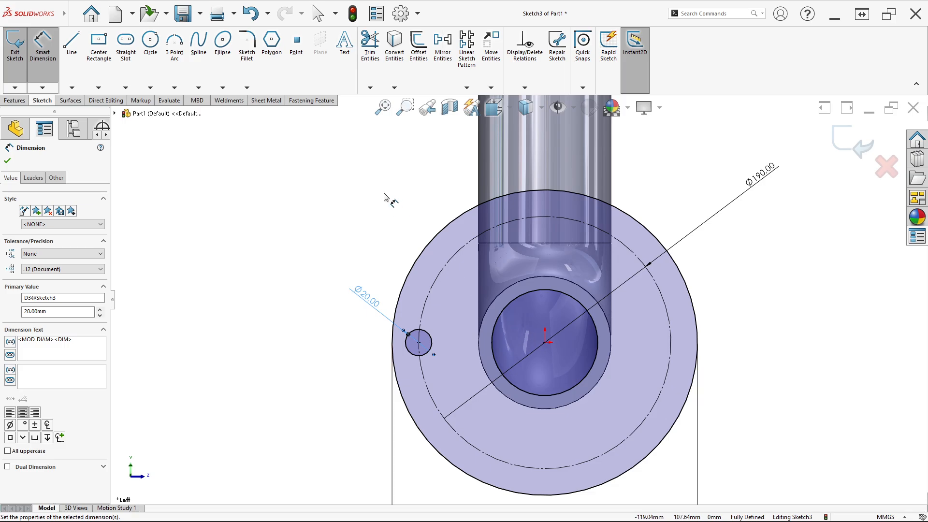
Create a circular sketch pattern of the 20 mm hole about the origin, with 4 equally spaced instances over 360 degrees
click(473, 86)
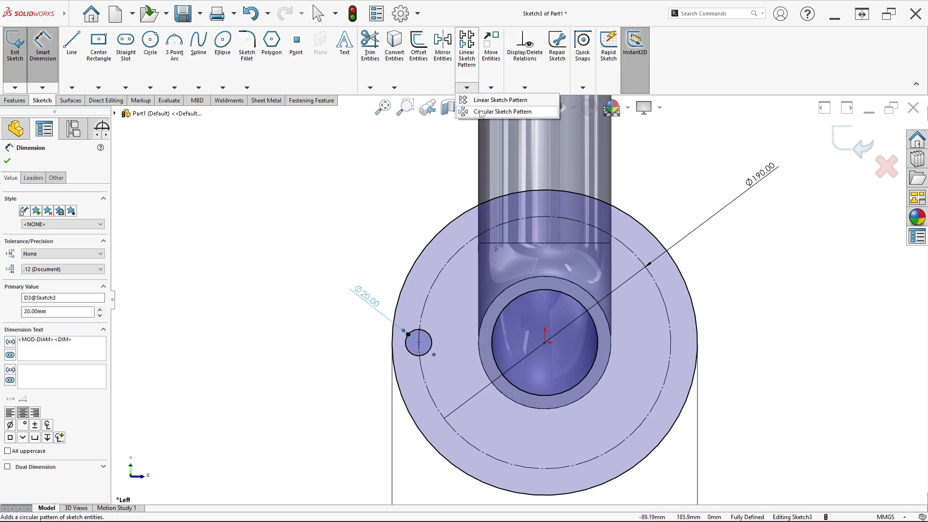
click(503, 111)
click(50, 355)
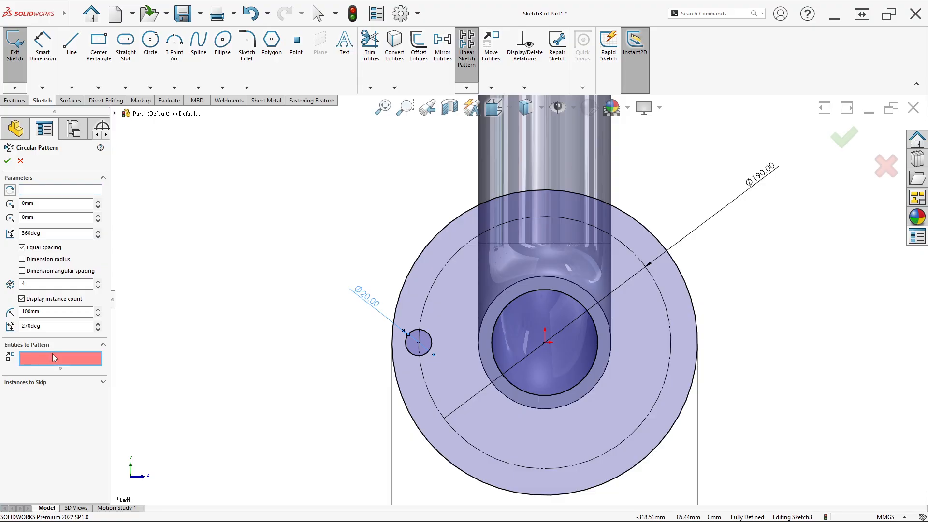
click(428, 332)
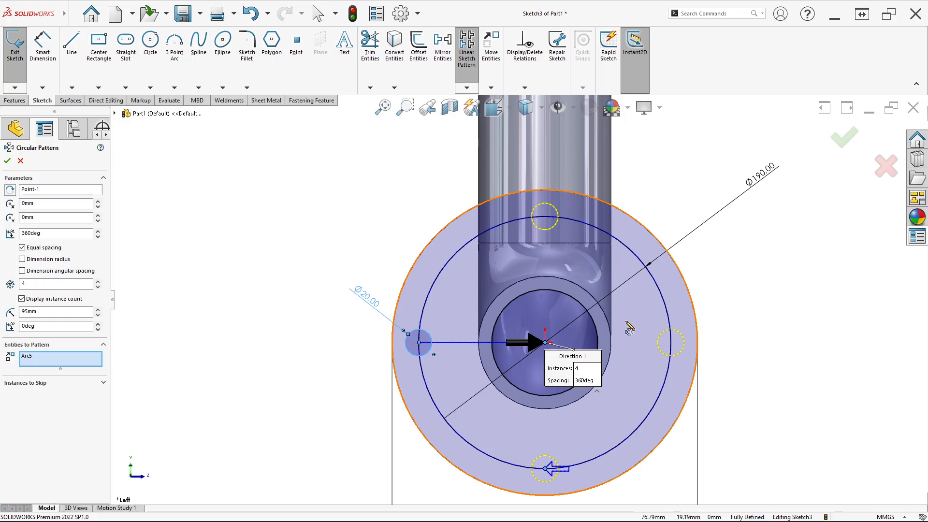
click(7, 161)
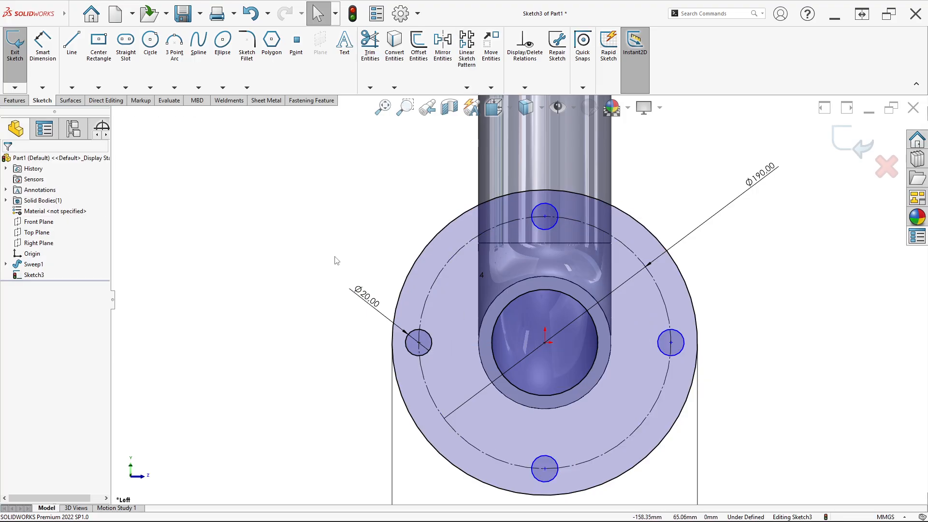
Start a boss extrusion of the round flange sketch and reverse its direction so it runs back along the pipe
scroll(337, 260, up, 1)
scroll(519, 262, up, 2)
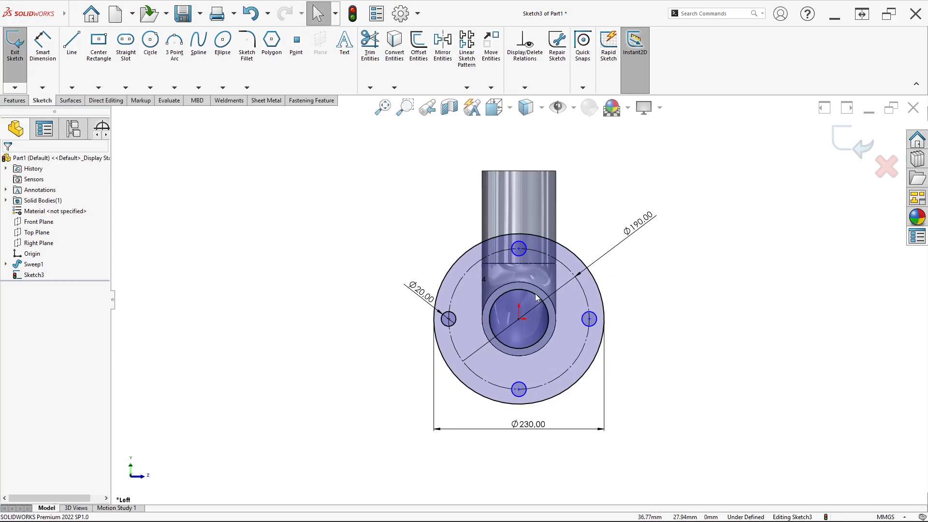
click(14, 101)
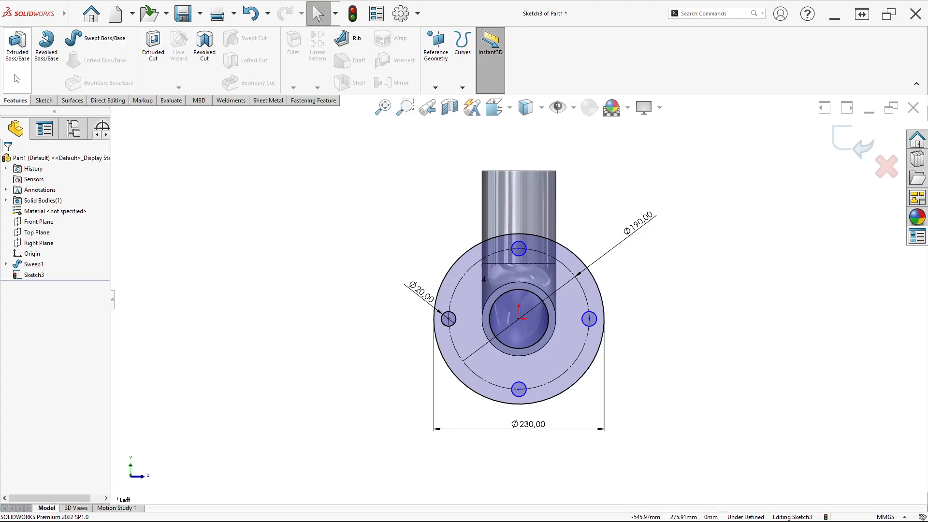
click(17, 46)
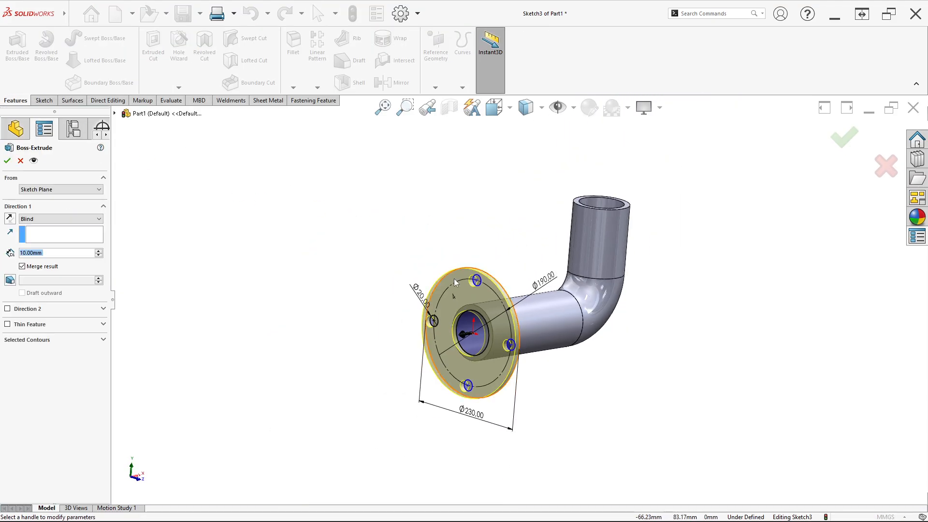
scroll(449, 283, down, 3)
scroll(445, 333, up, 2)
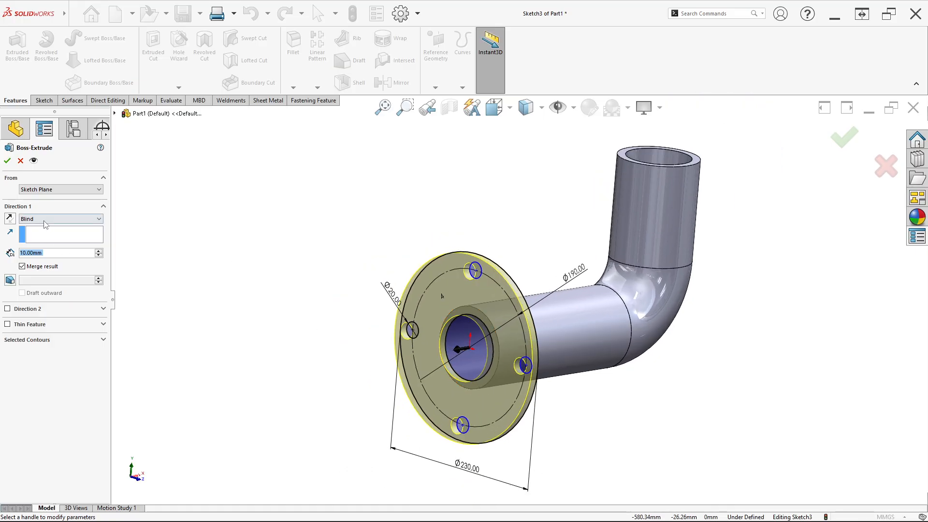
click(11, 221)
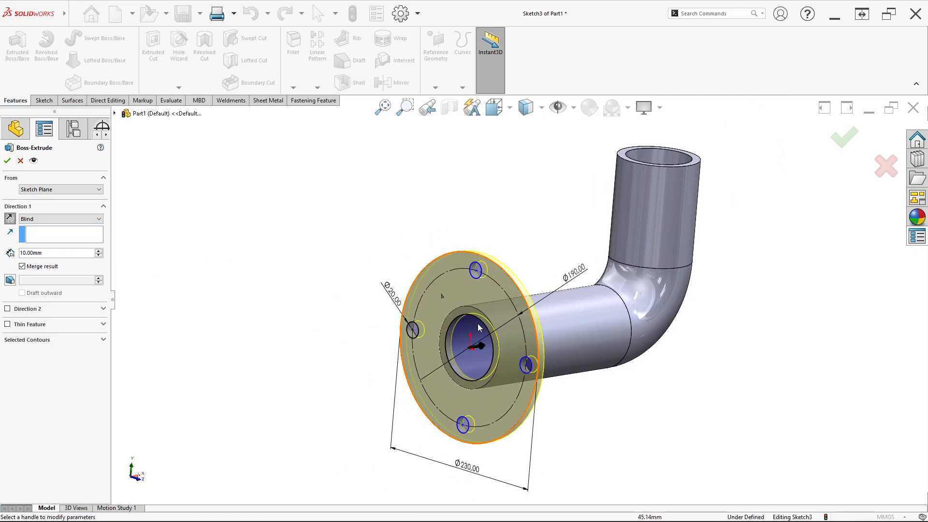
scroll(511, 323, down, 1)
key(alt+Tab)
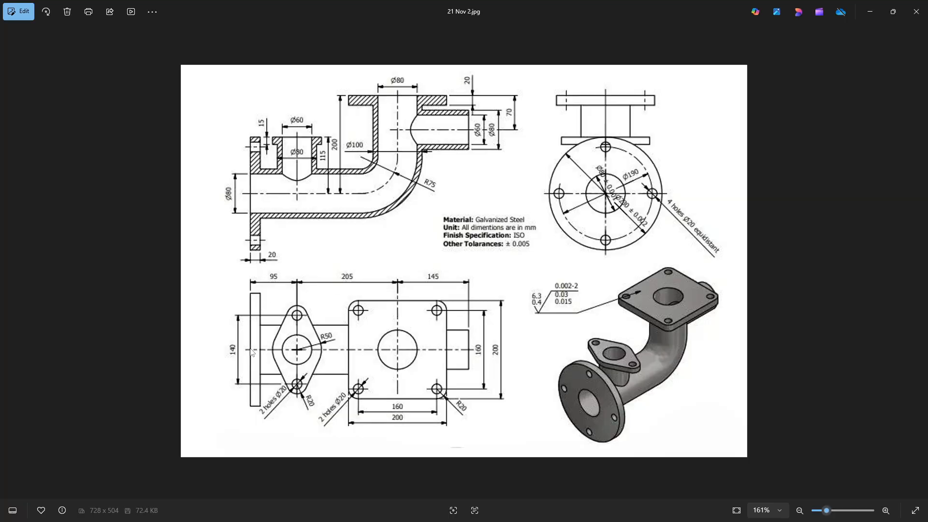
key(alt+Tab)
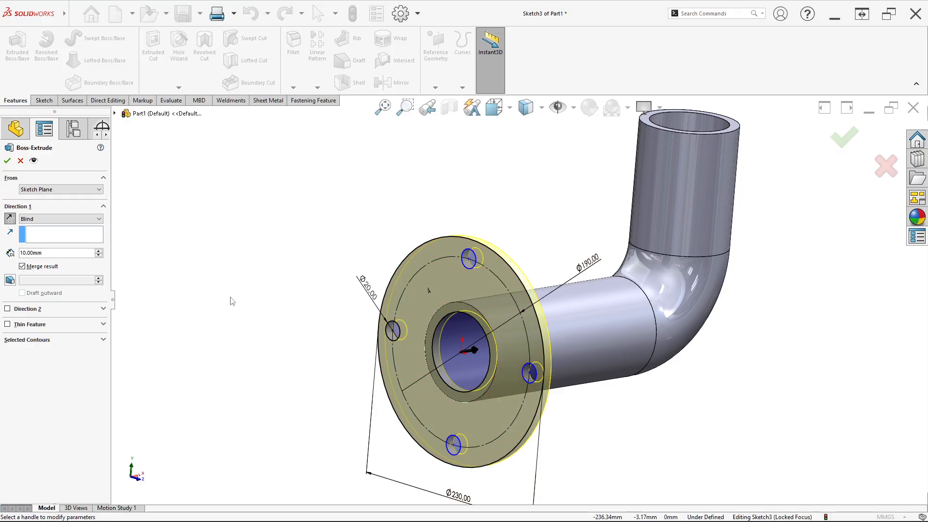
click(10, 220)
click(10, 220)
middle_drag(556, 315, 454, 364)
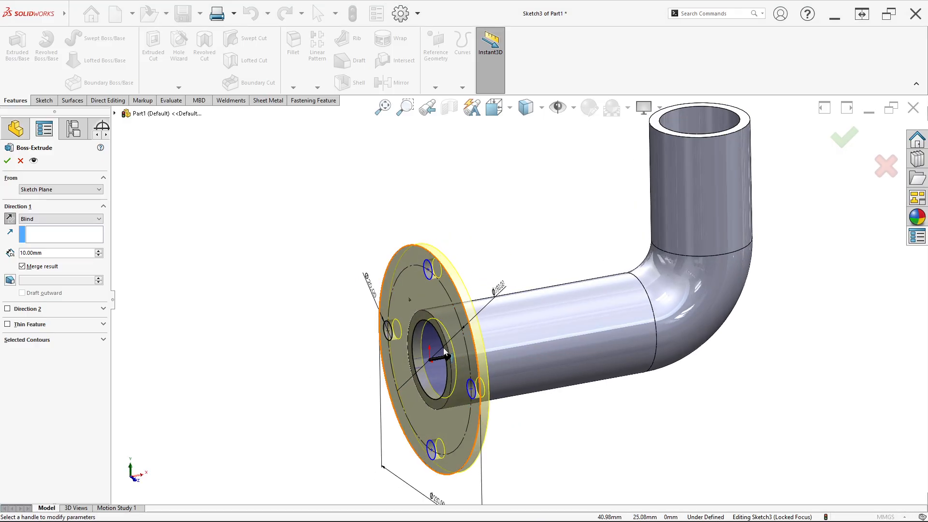
Set the round flange's extrusion depth to 20 mm, following the reference drawing, and complete the extrusion
key(alt+Tab)
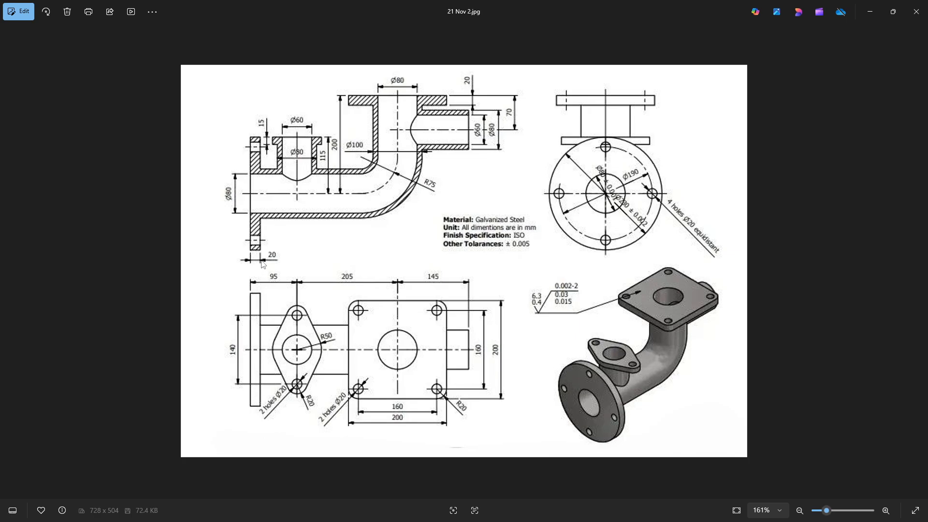
key(alt+Tab)
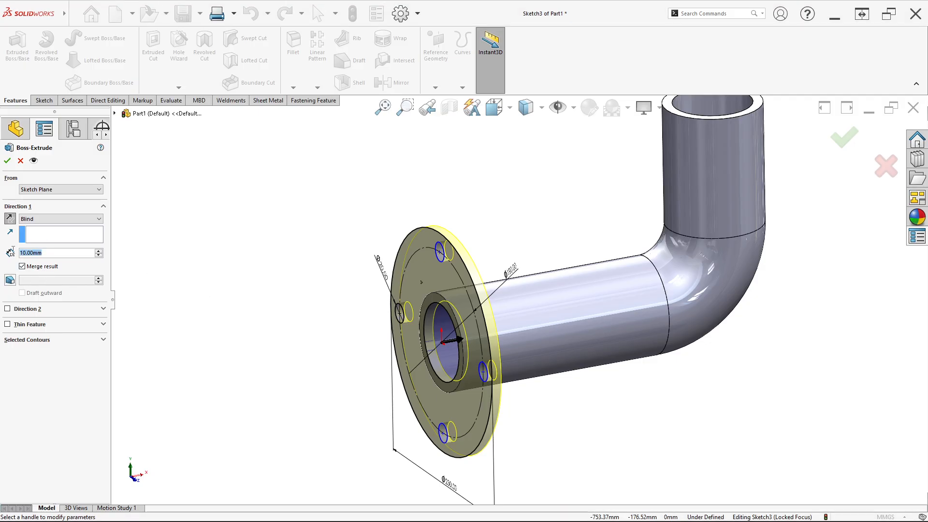
text(20)
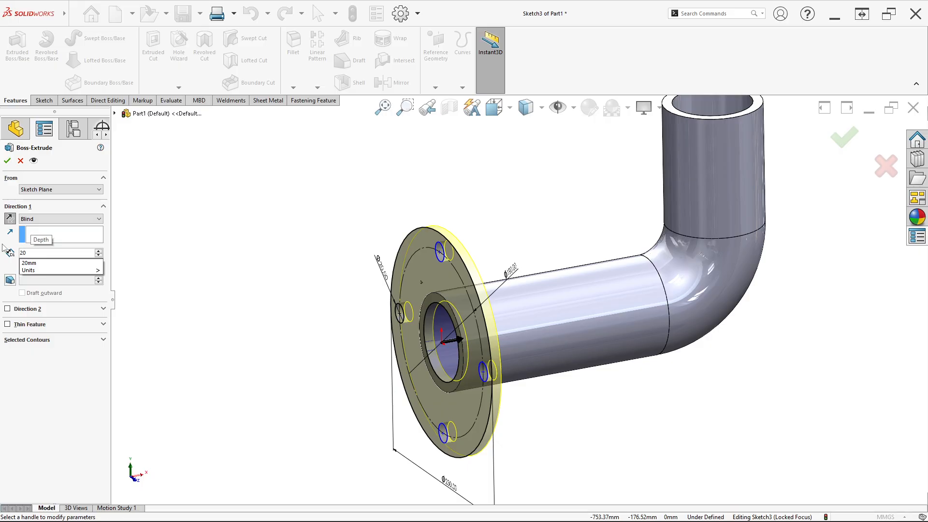
key(Return)
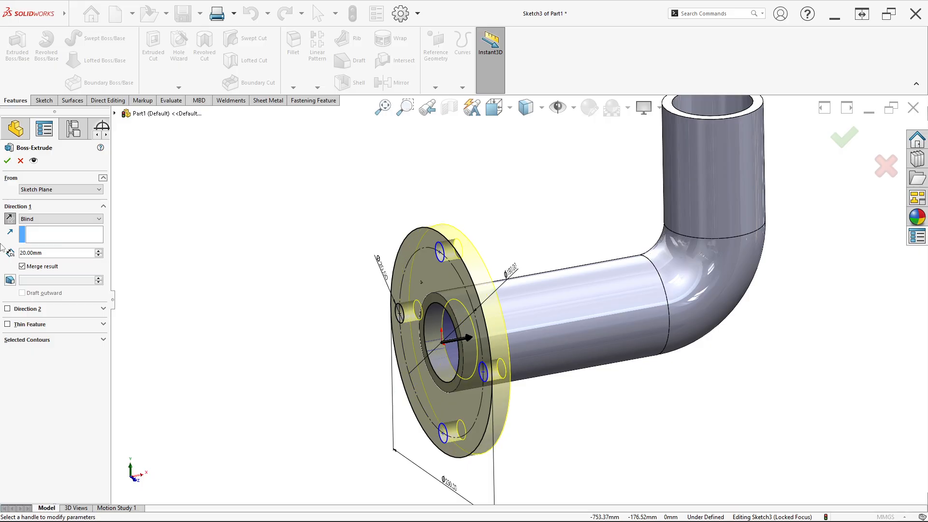
click(6, 161)
middle_drag(460, 391, 521, 373)
scroll(519, 368, up, 1)
click(337, 317)
Start a sketch on the annular end face of the vertical pipe leg and view it face-on
scroll(579, 314, up, 2)
mouse_move(633, 295)
middle_down()
mouse_move(579, 276)
mouse_move(626, 297)
middle_up()
scroll(621, 254, down, 2)
key(alt+Tab)
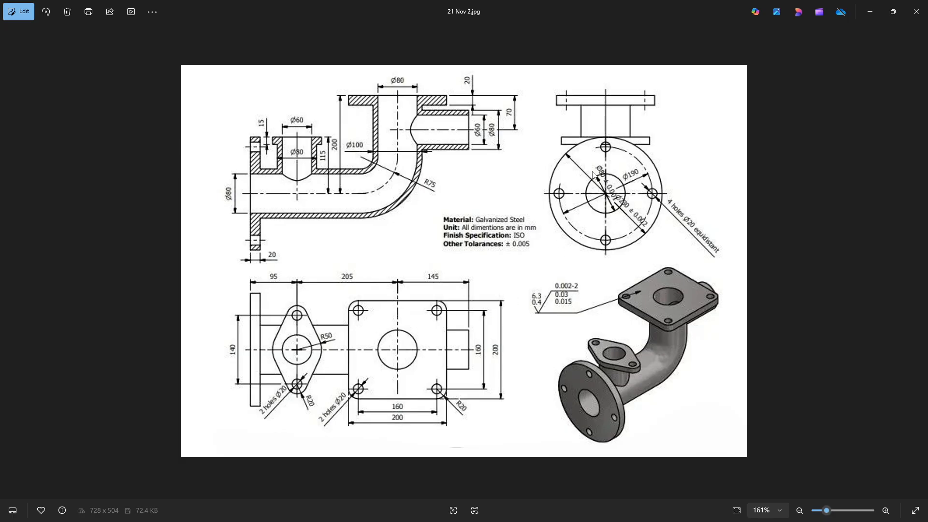
key(alt+Tab)
scroll(570, 194, down, 3)
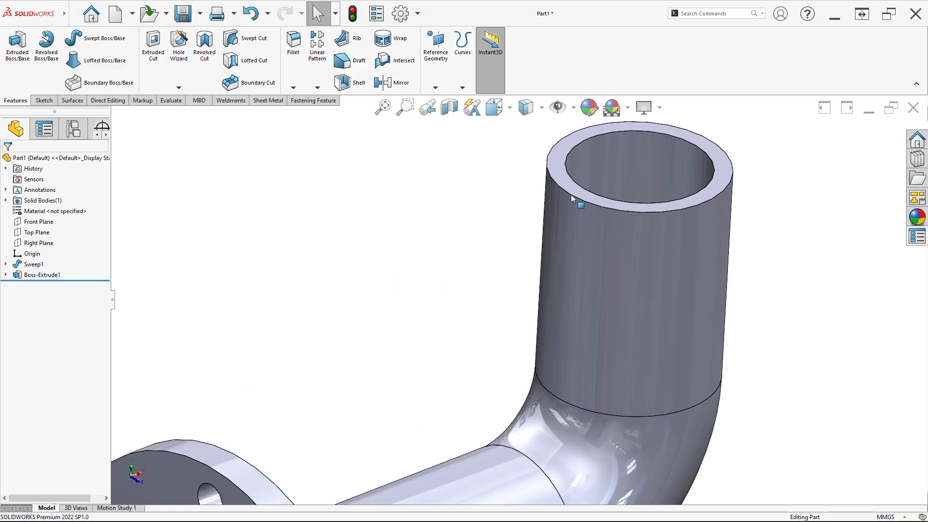
right_click(568, 187)
click(594, 167)
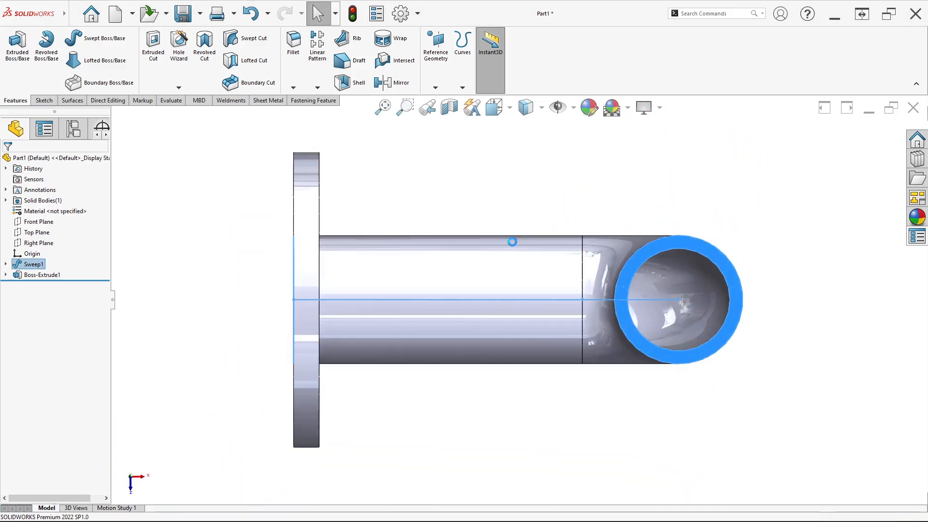
click(651, 208)
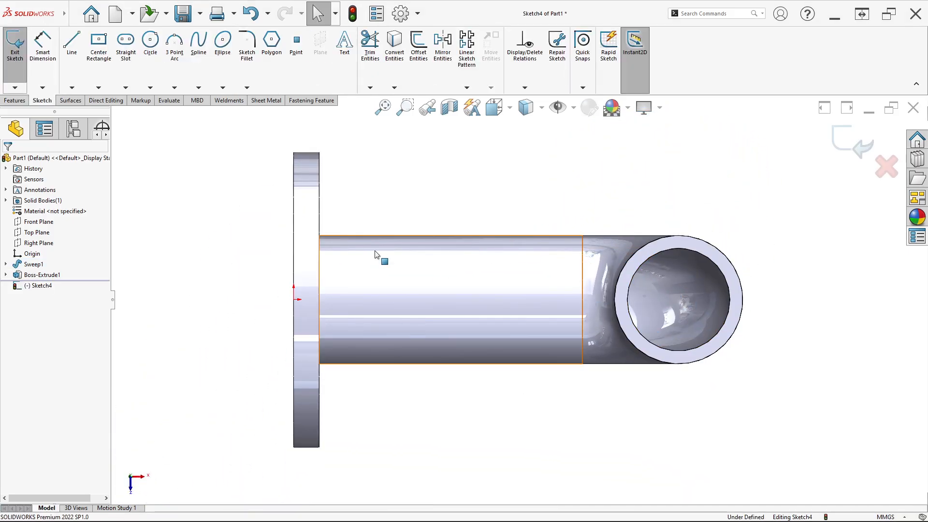
Sketch a center rectangle about 161 mm wide on the center of the pipe opening and make its adjacent sides equal
click(99, 57)
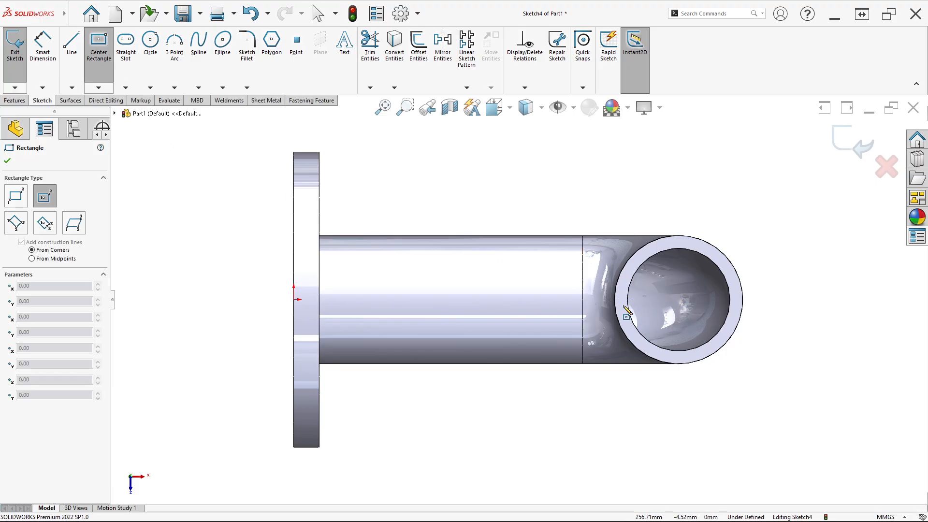
click(678, 299)
click(782, 407)
key(Escape)
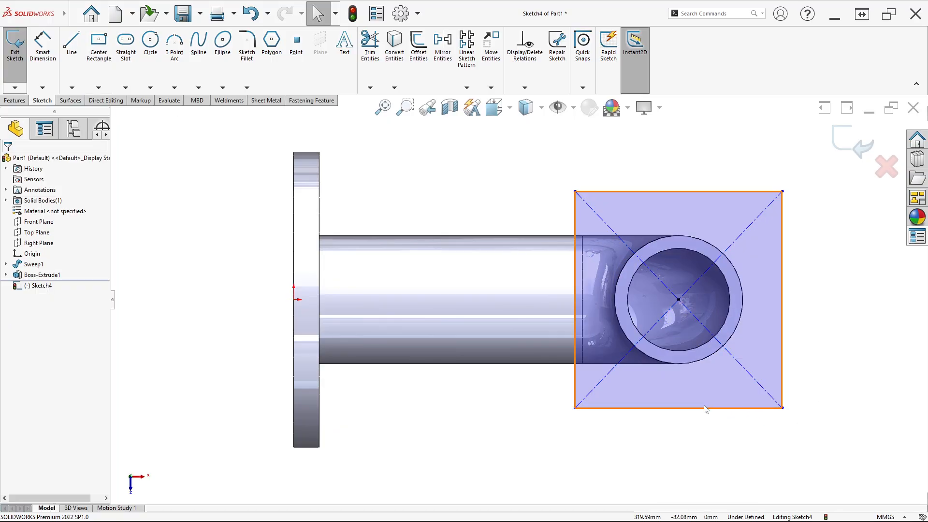
click(705, 408)
ctrl+click(783, 327)
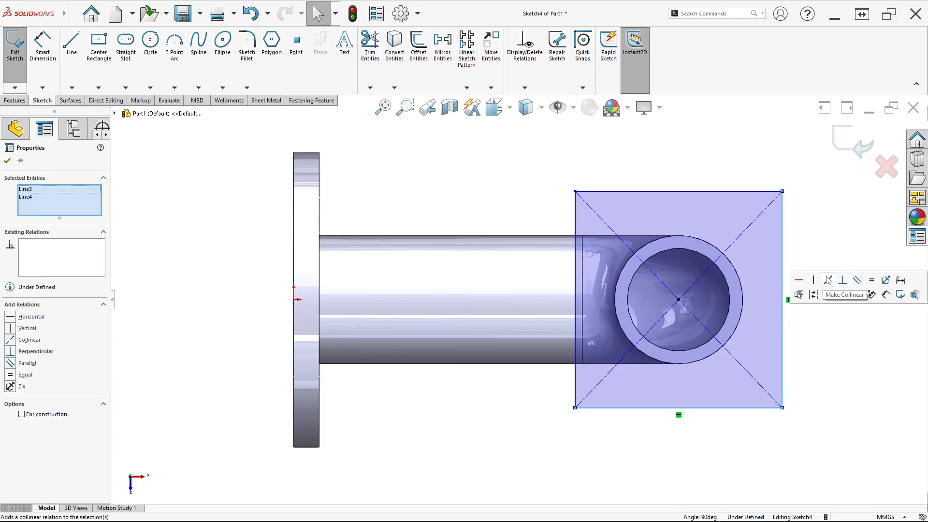
click(871, 280)
scroll(841, 329, down, 2)
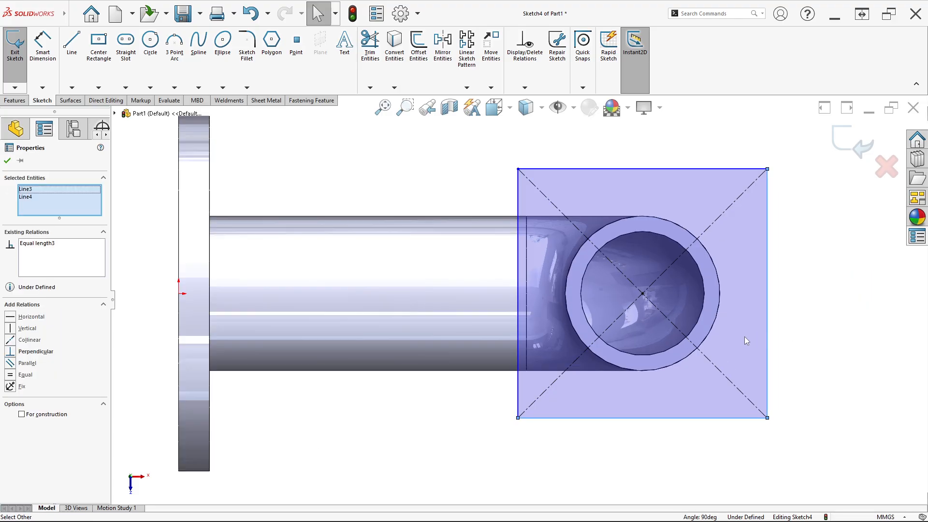
Dimension the square's lower side as 200 mm, following the reference drawing
key(alt+Tab)
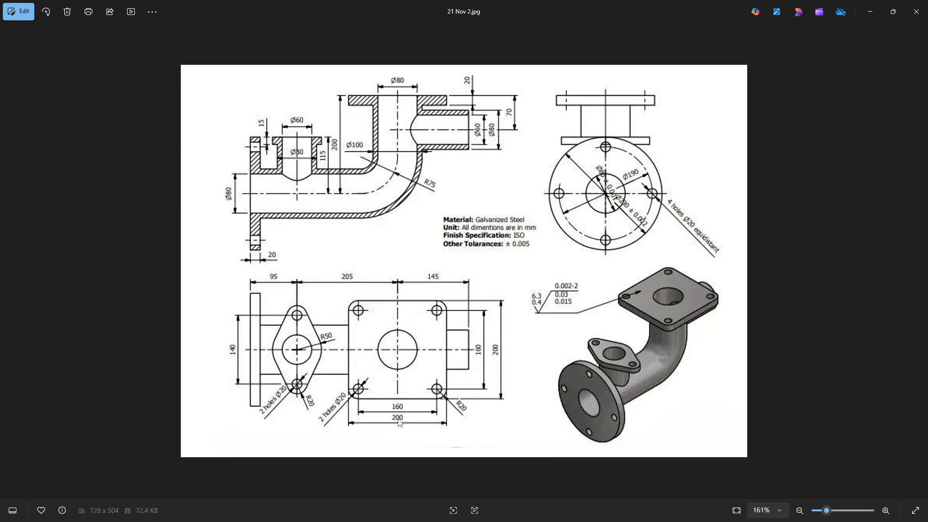
key(alt+Tab)
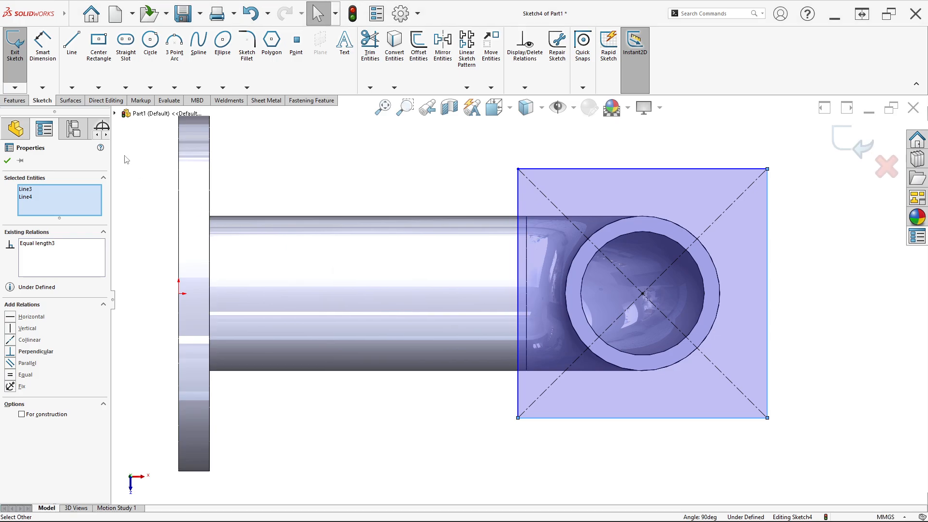
click(610, 454)
click(626, 424)
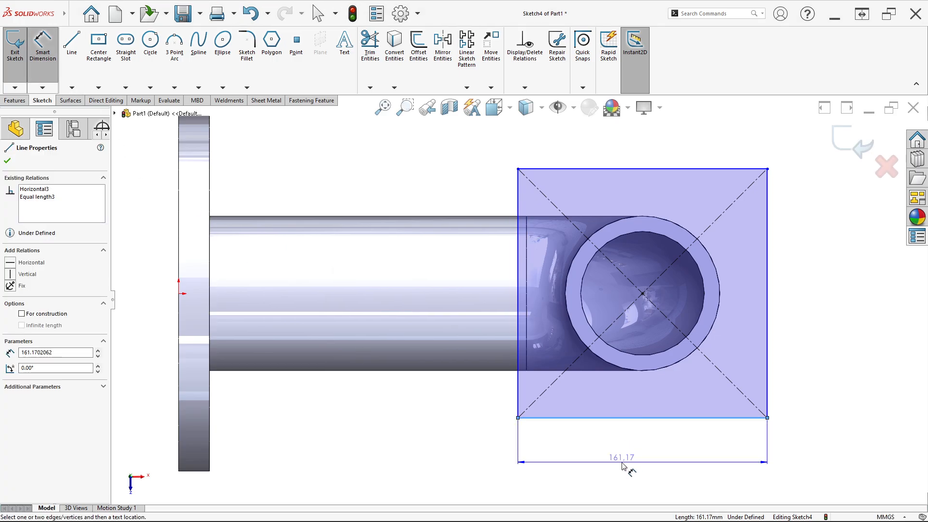
click(633, 474)
text(200)
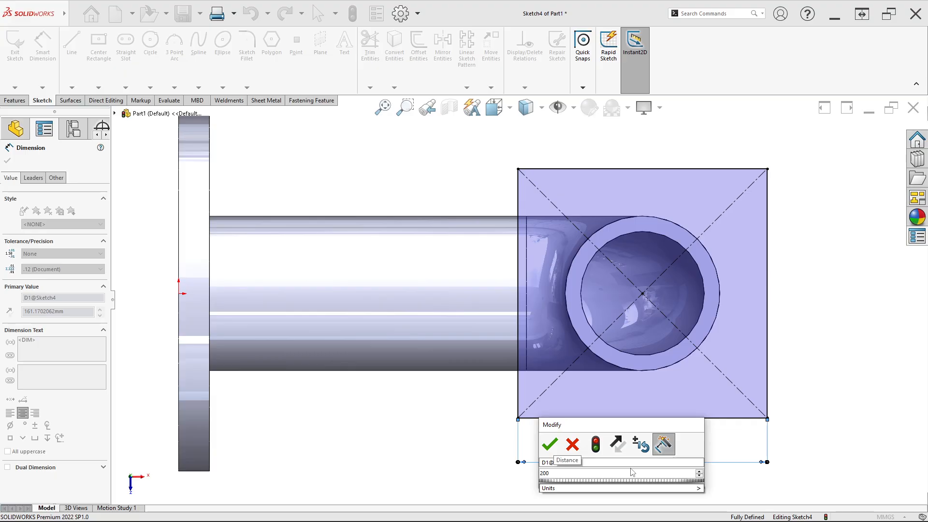
key(Return)
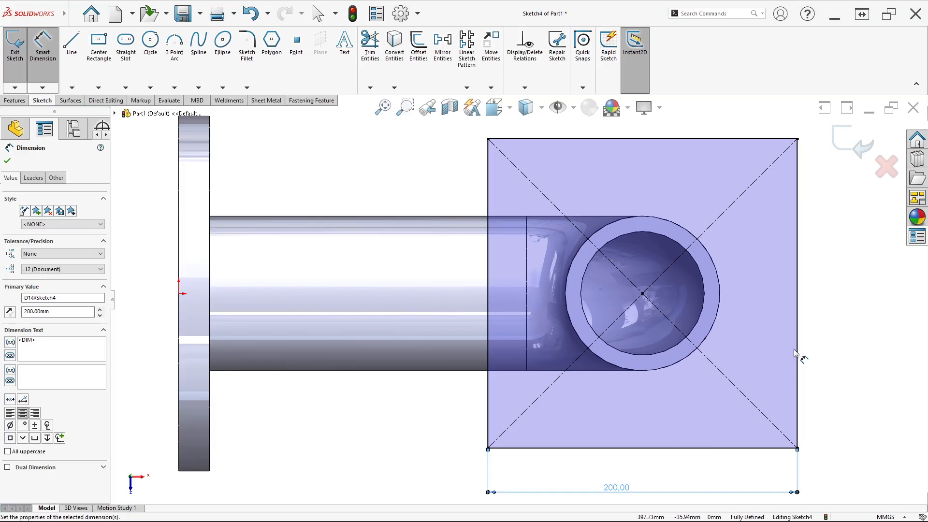
click(793, 348)
click(797, 351)
key(Escape)
scroll(665, 357, up, 3)
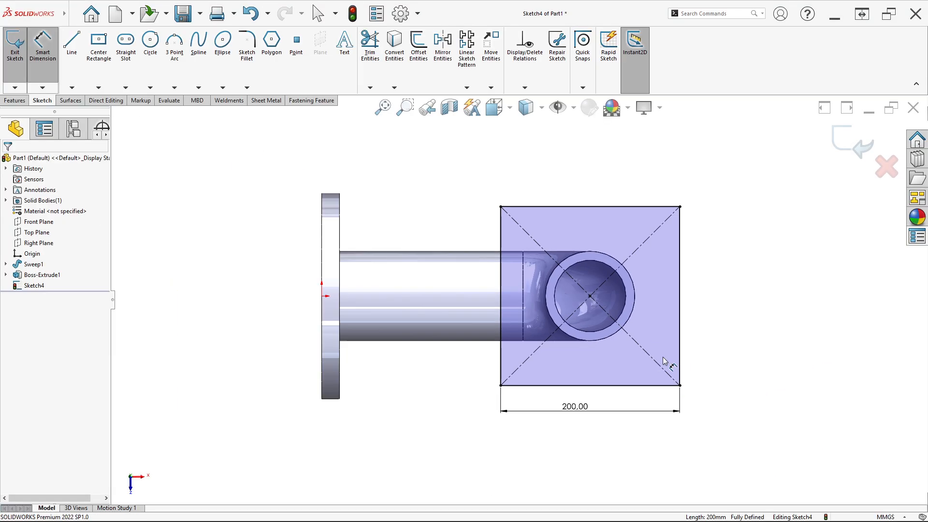
Convert the pipe's inner circular edge into the square flange sketch
scroll(558, 313, down, 1)
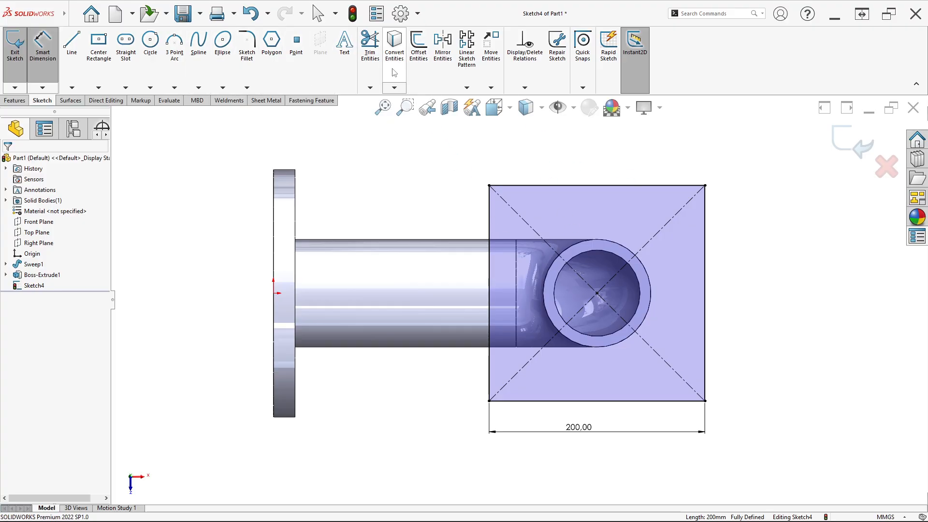
click(396, 53)
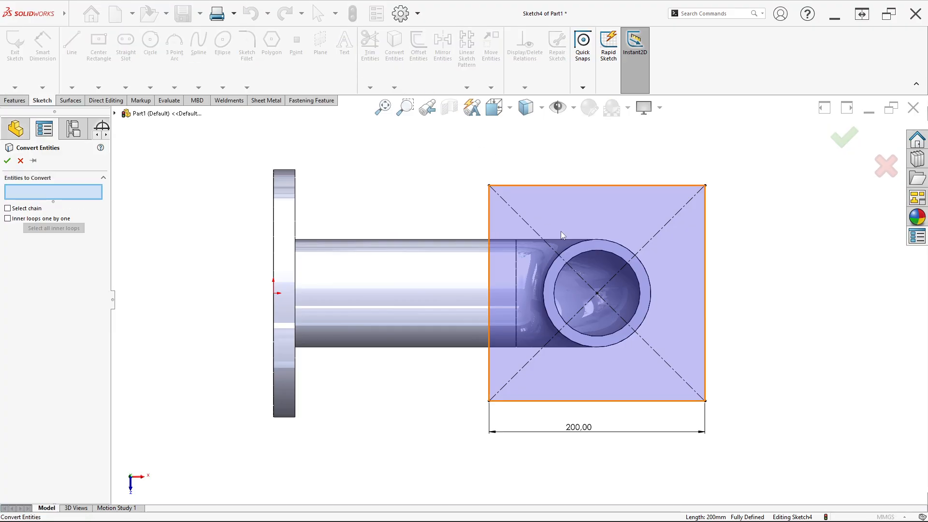
click(589, 256)
click(8, 161)
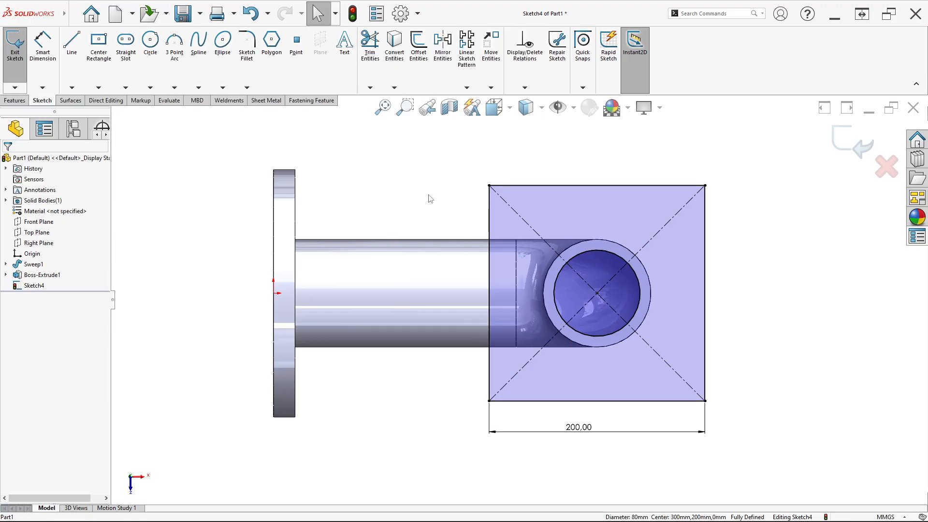
Extrude the square flange sketch 20 mm in the reversed direction, down along the pipe, checking the thickness against the reference drawing
click(15, 101)
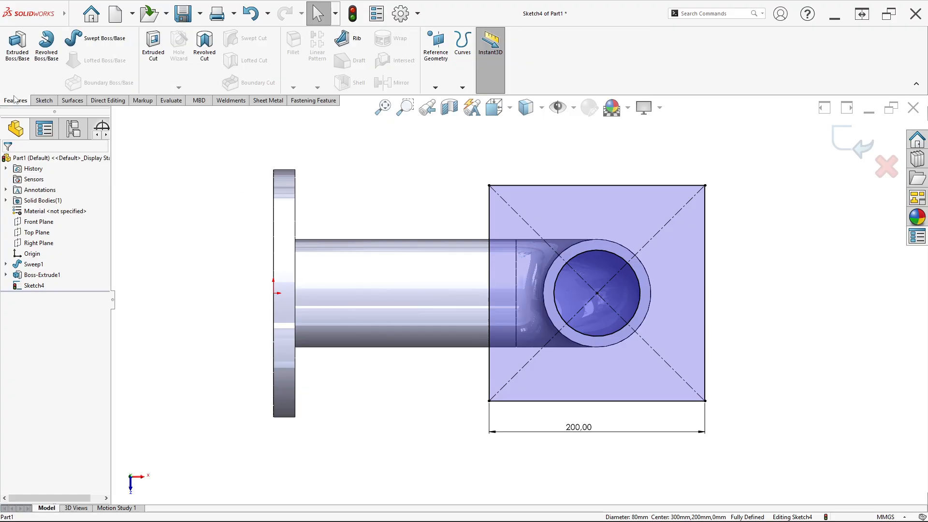
click(17, 83)
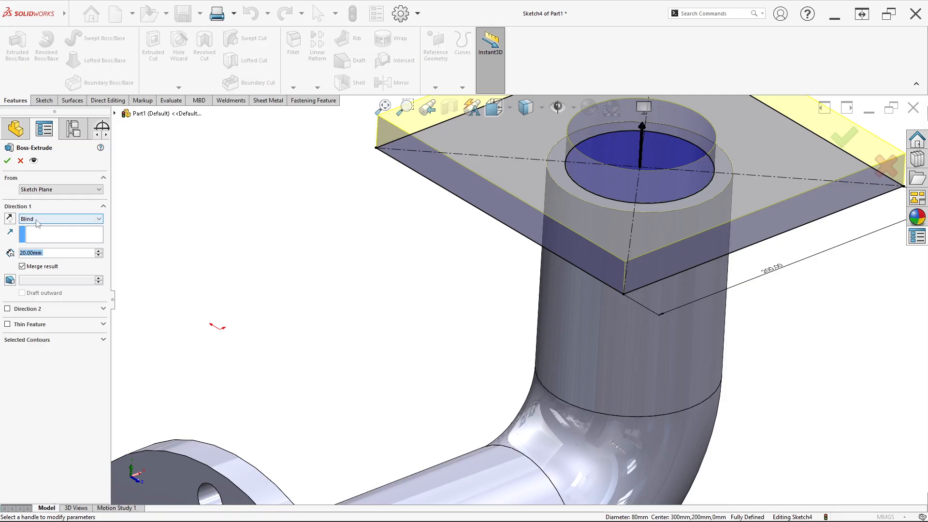
scroll(518, 301, up, 3)
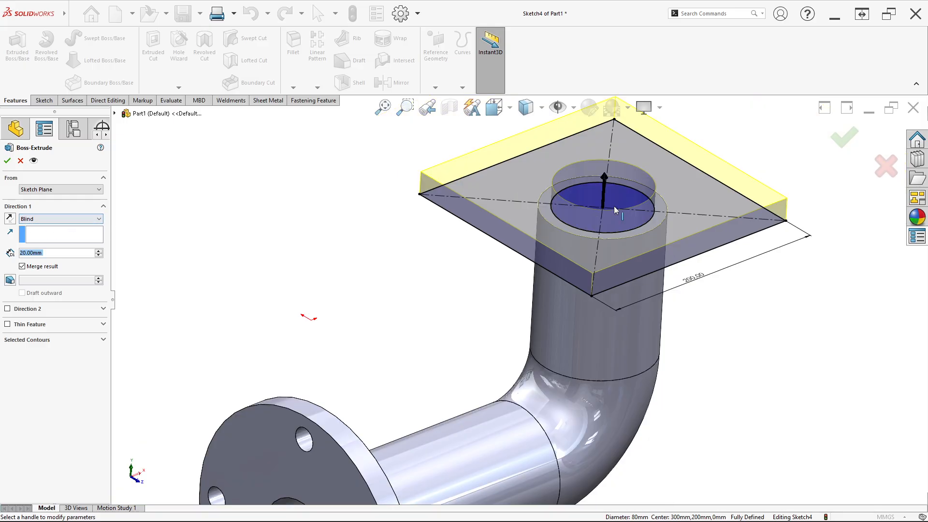
click(10, 219)
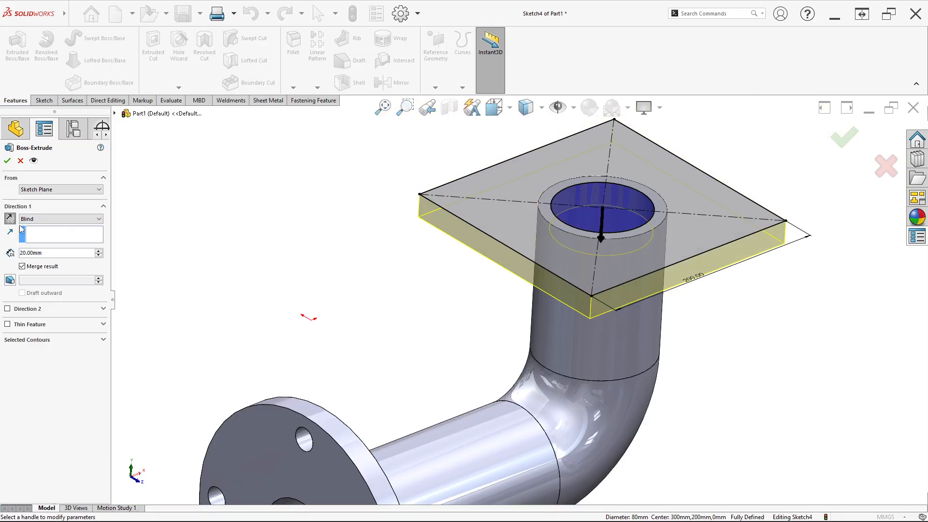
key(alt+Tab)
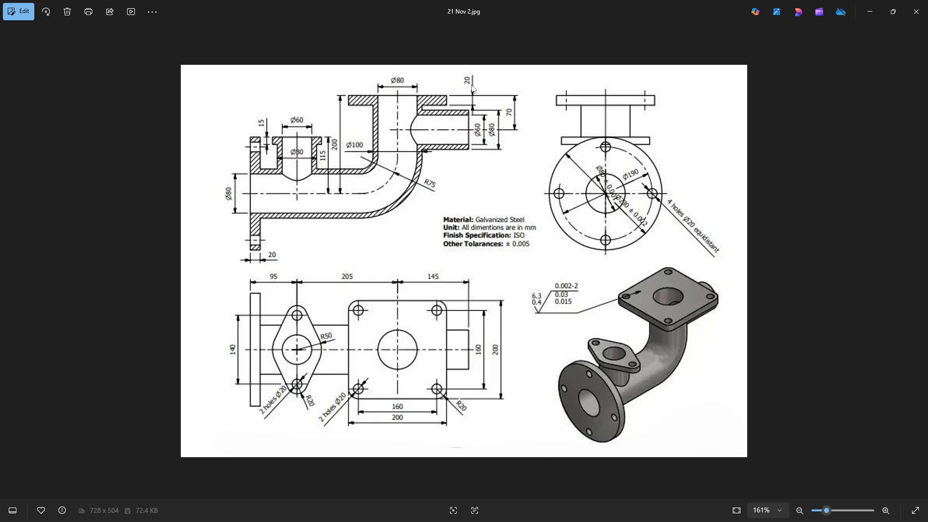
key(alt+Tab)
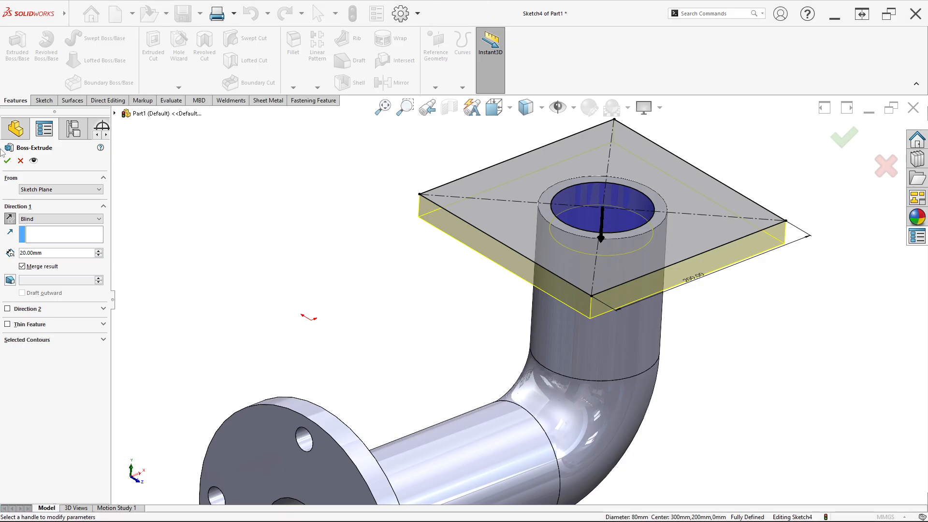
click(7, 160)
scroll(390, 362, up, 2)
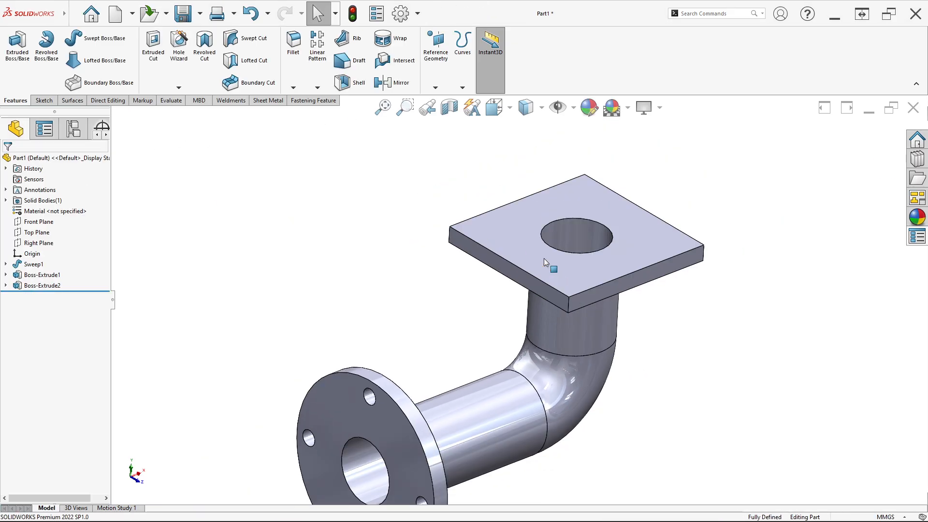
Fillet the four vertical corner edges of the square flange with a 20 mm radius, as given in the reference drawing
key(alt+Tab)
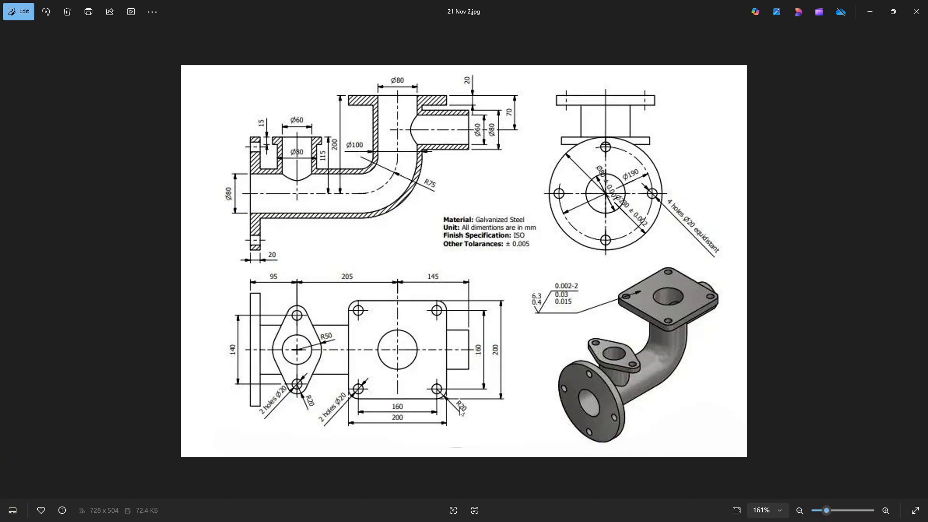
key(alt+Tab)
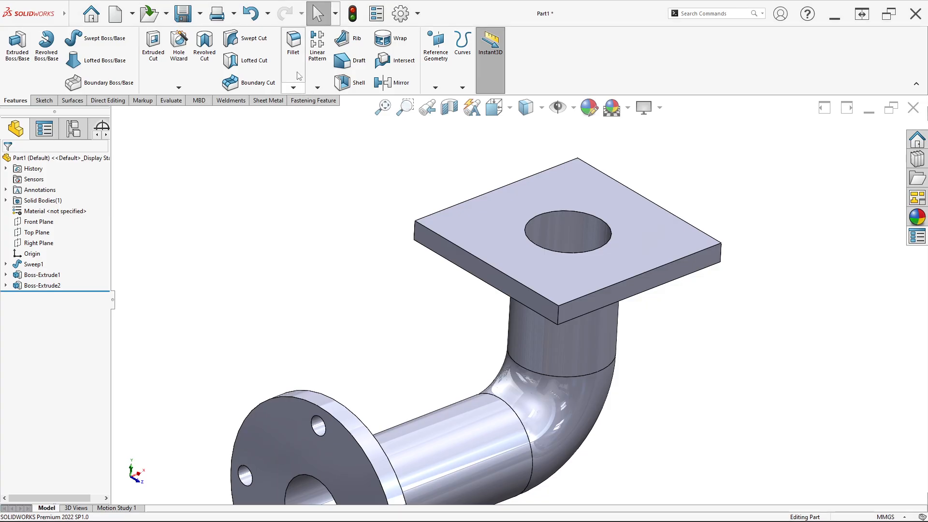
click(293, 45)
text(2)
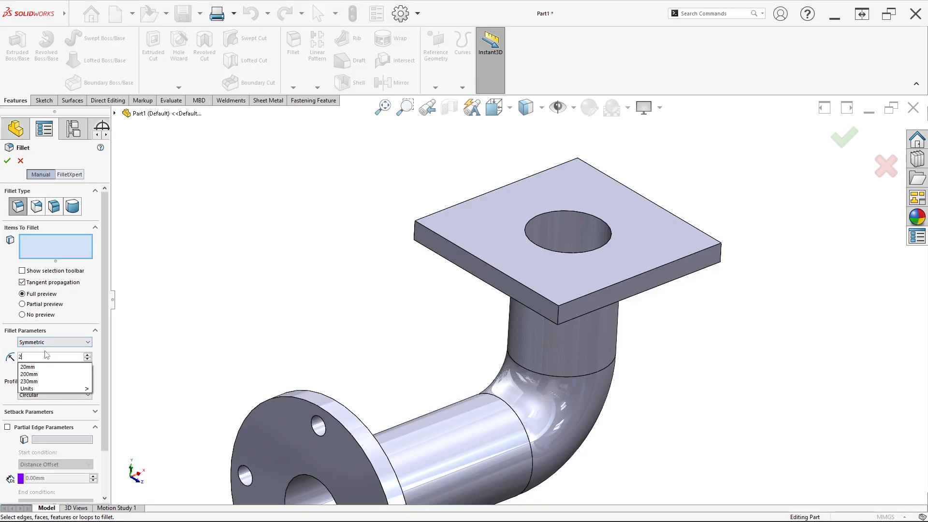
text(0)
key(Return)
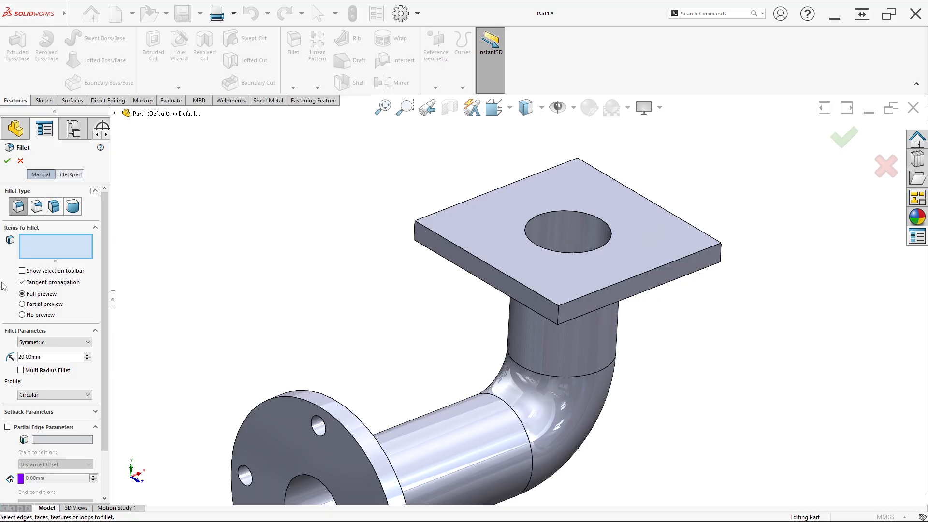
click(558, 315)
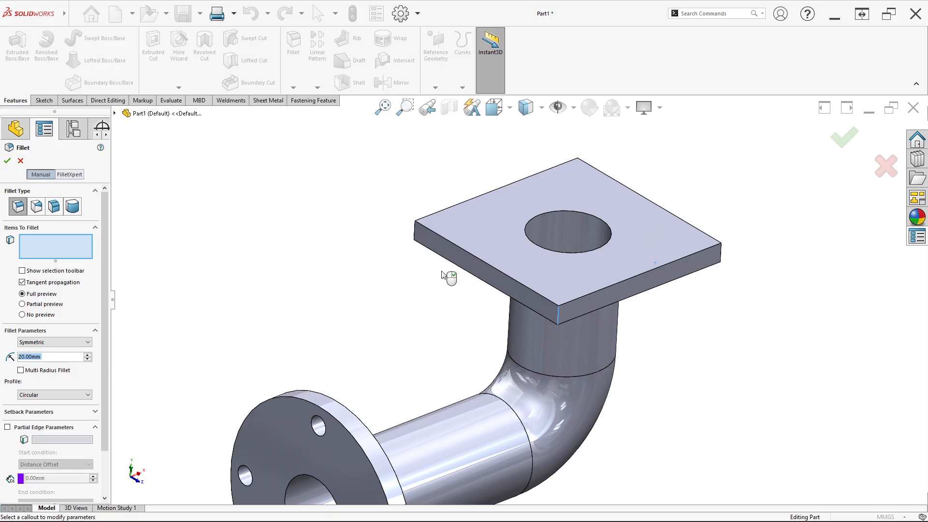
click(417, 232)
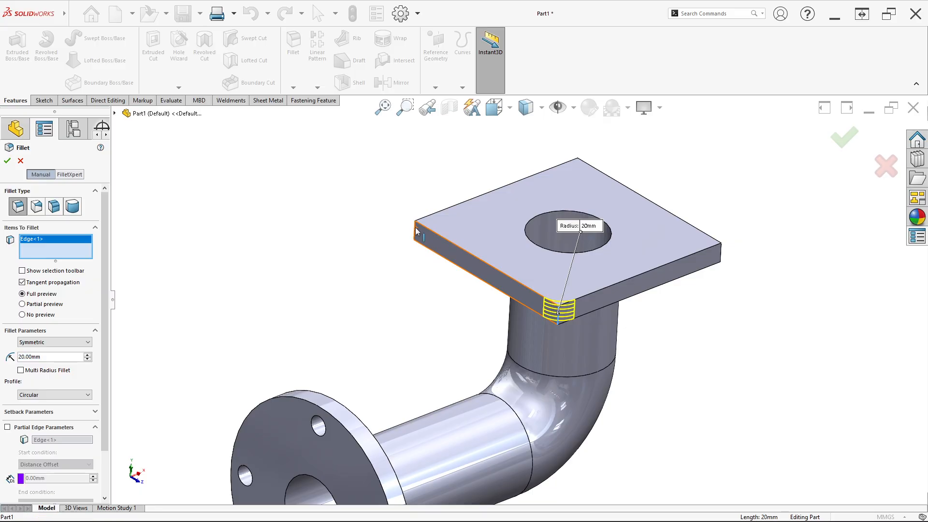
click(724, 255)
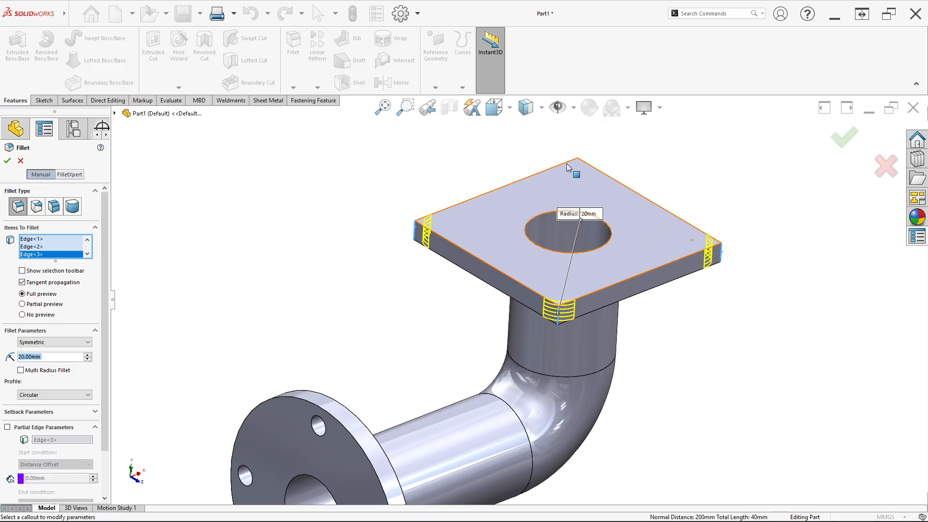
click(576, 170)
middle_drag(615, 234, 358, 186)
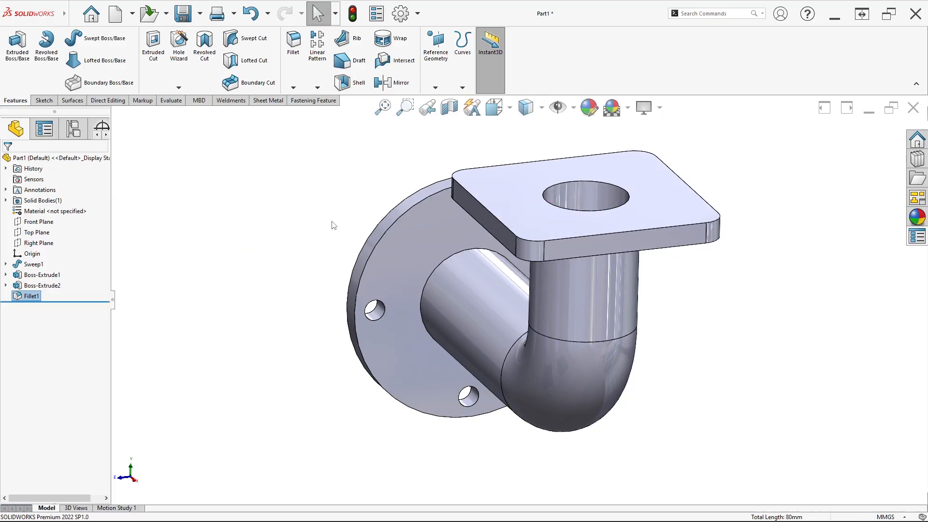
Check the square flange's bolt holes in the reference drawing, and start a Hole Wizard hole of the plain Hole type in the ISO standard
middle_drag(332, 224, 460, 209)
key(space)
click(405, 282)
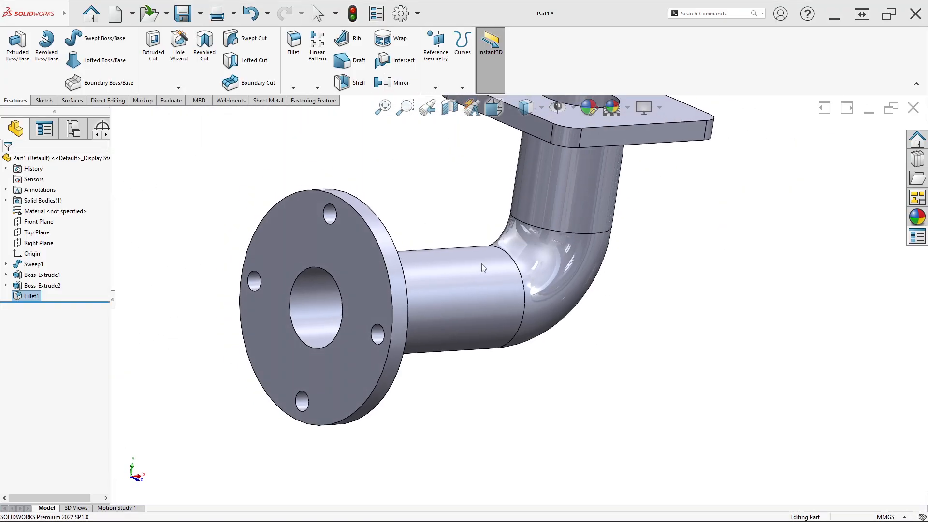
scroll(553, 201, down, 2)
key(alt+Tab)
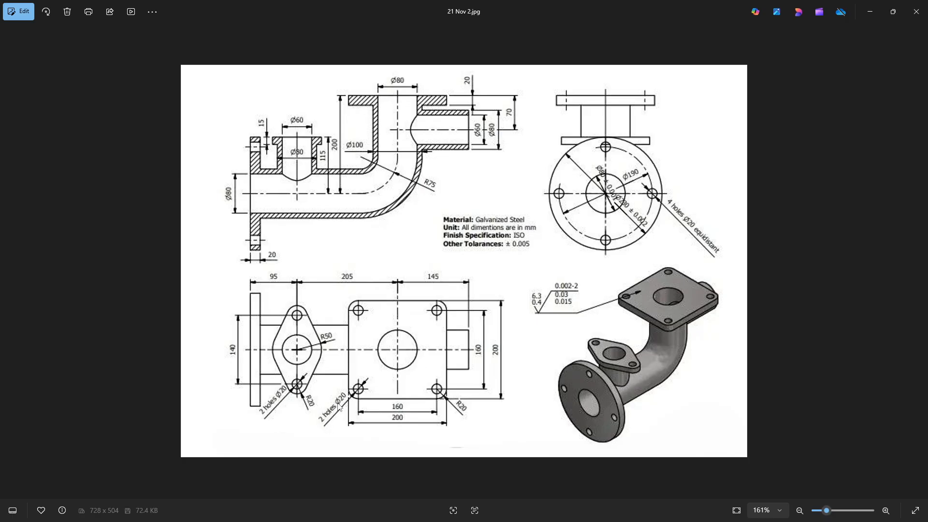
key(alt+Tab)
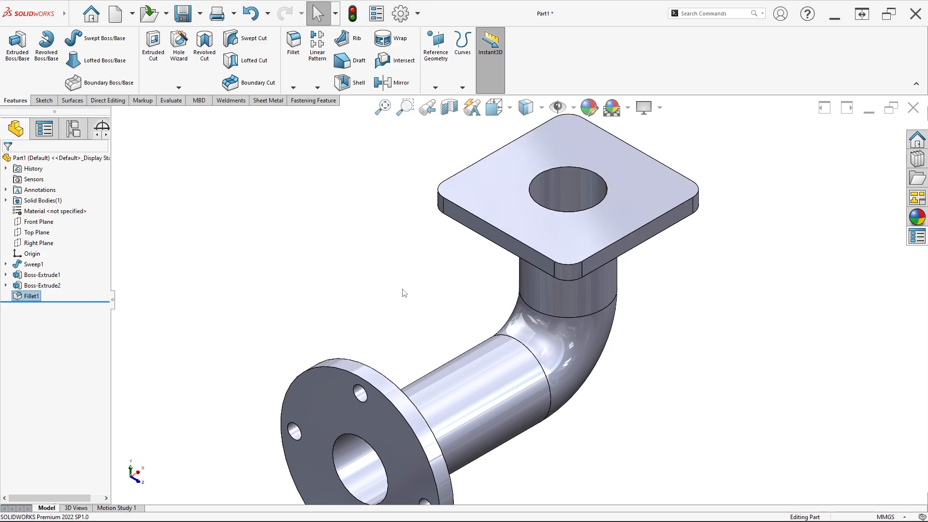
scroll(518, 299, up, 2)
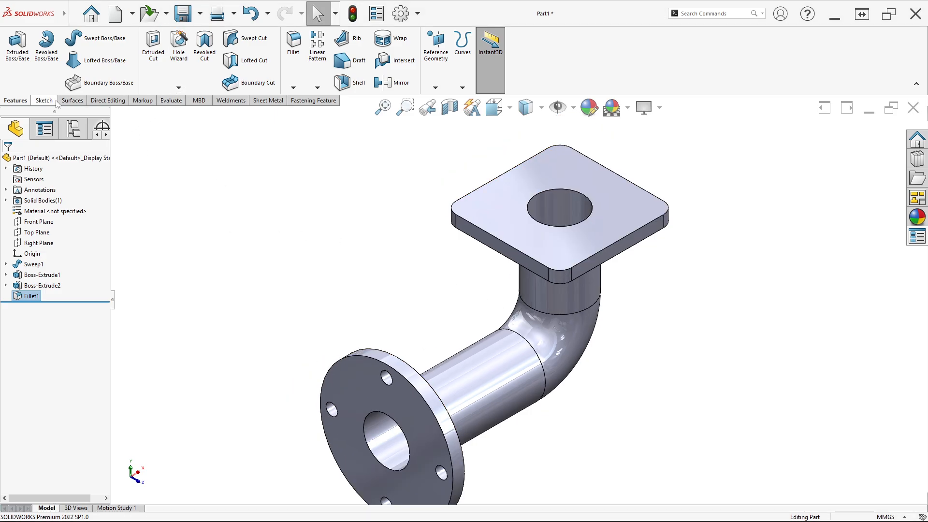
click(179, 88)
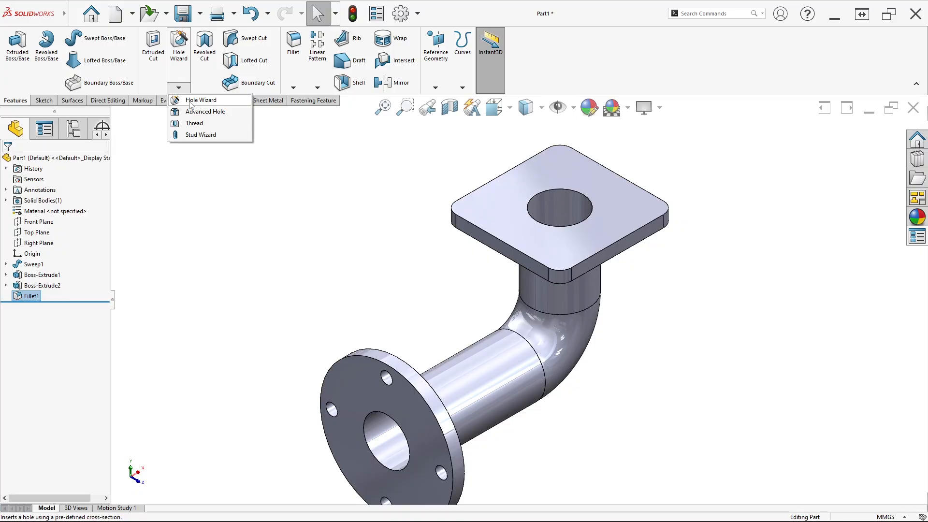
click(190, 103)
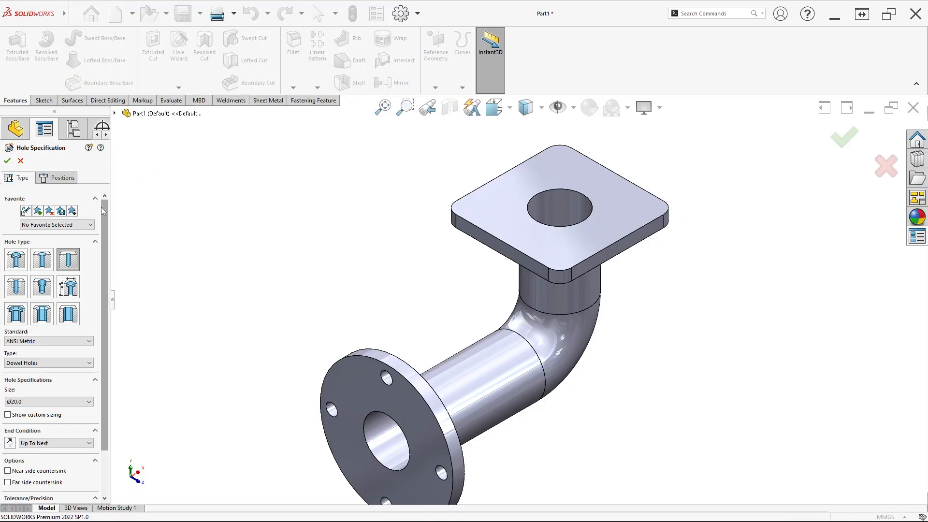
click(66, 261)
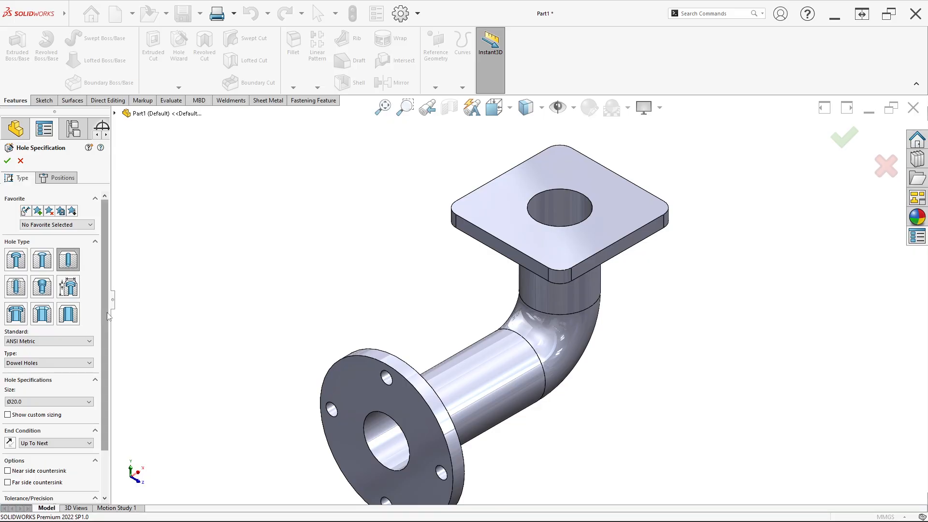
scroll(56, 310, down, 2)
click(56, 309)
click(50, 356)
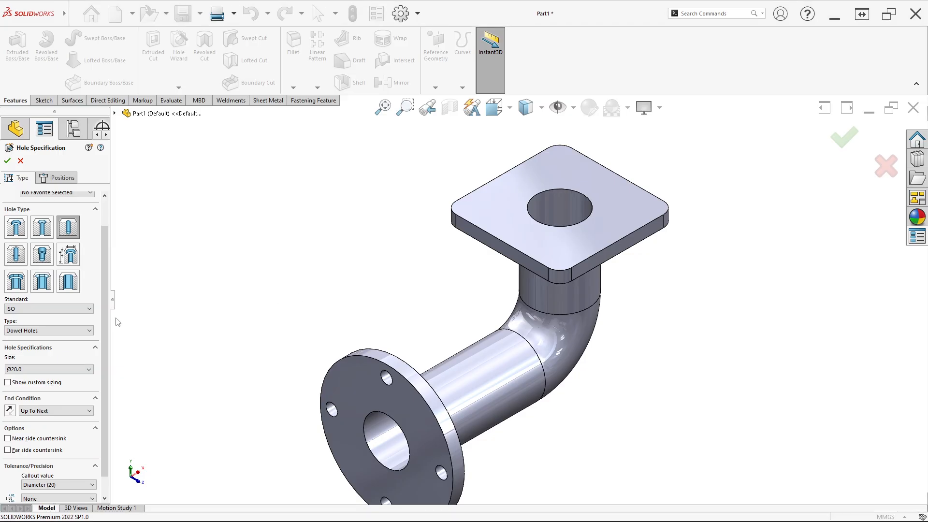
Specify the hole as Drill sizes with size Ø20.0 and choose its end condition
scroll(48, 338, down, 1)
click(38, 349)
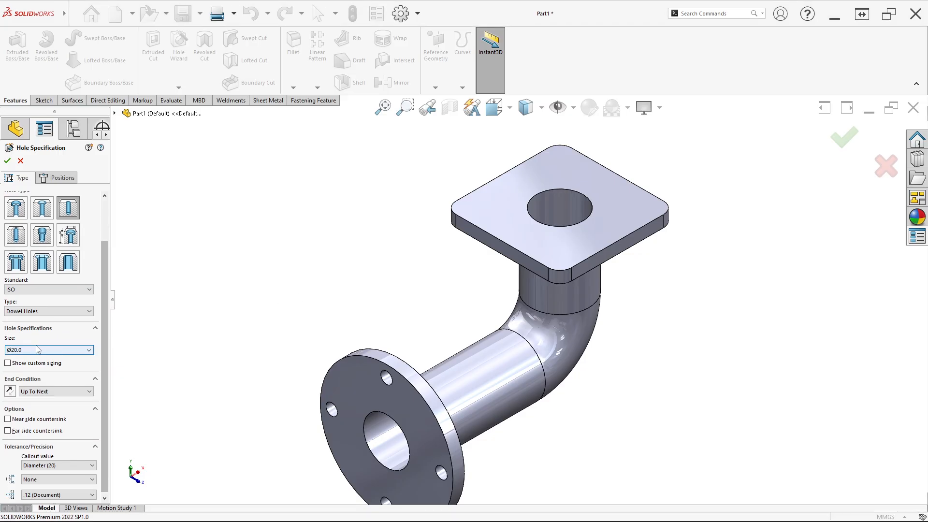
click(44, 312)
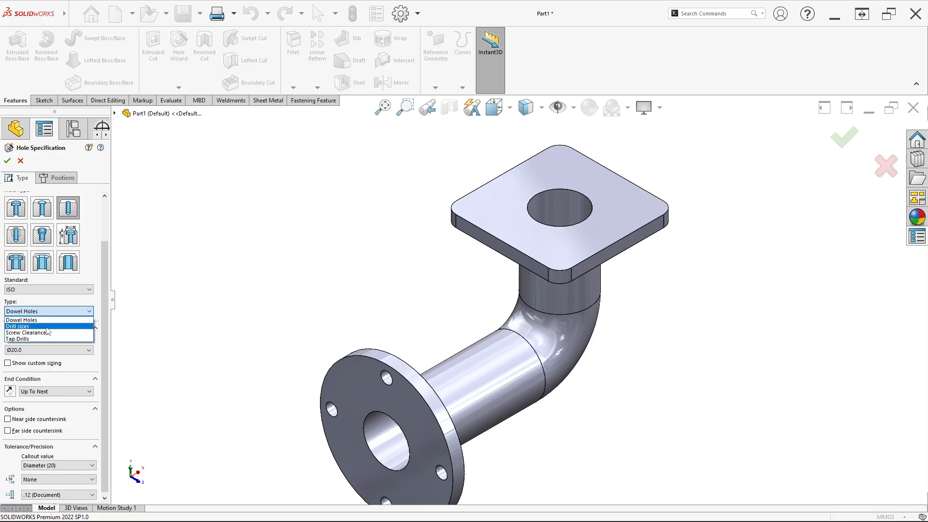
click(47, 327)
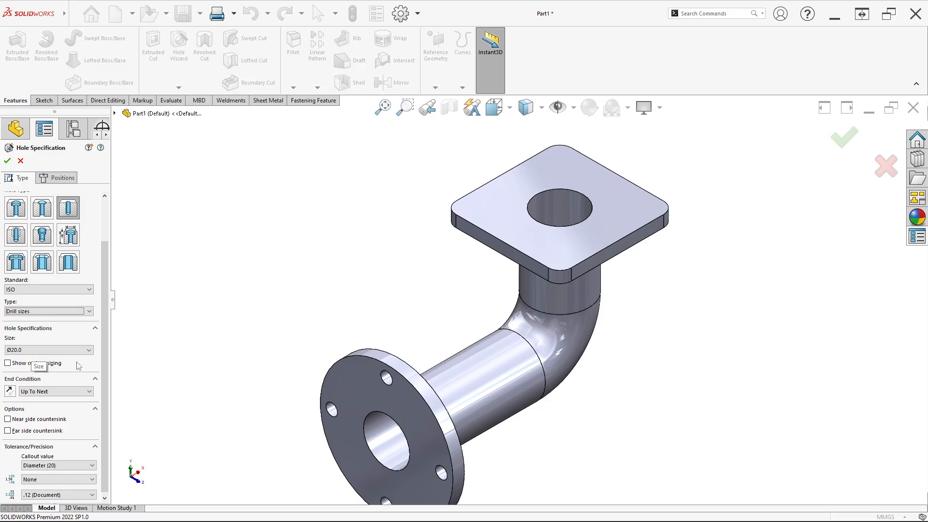
click(46, 391)
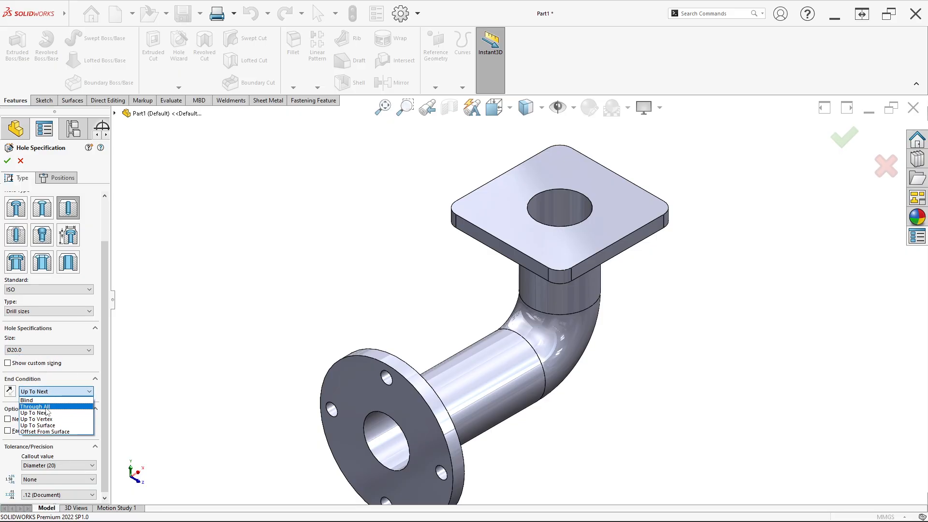
click(47, 411)
Position four holes with a 3D sketch on the square flange's upper face, one at the center of each rounded corner
click(61, 178)
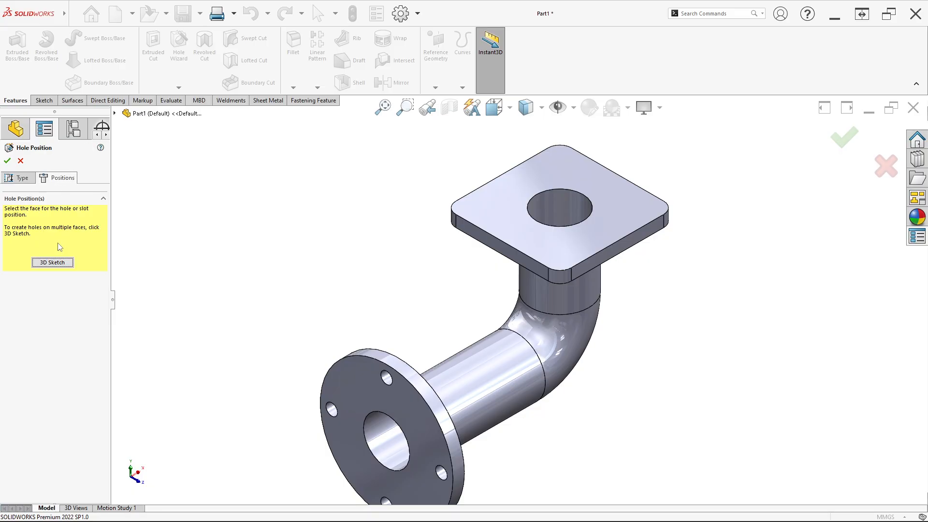
click(55, 263)
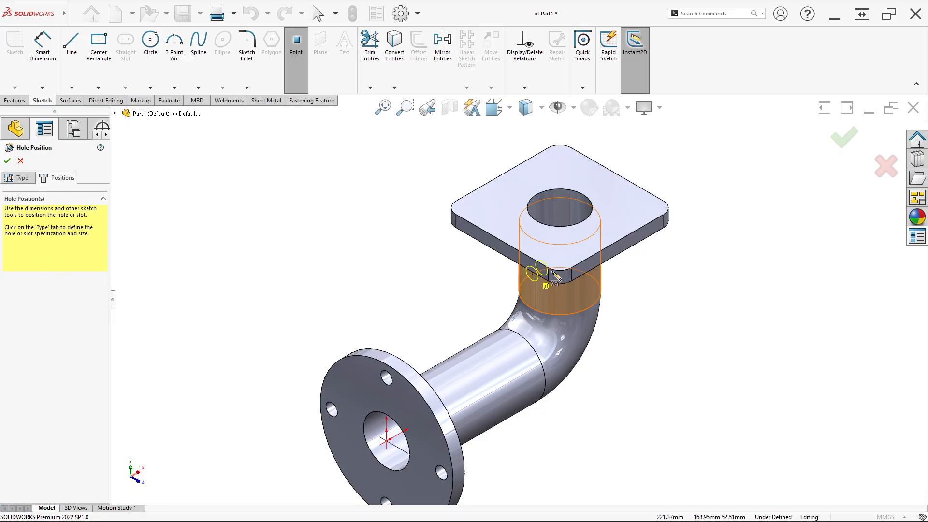
click(560, 261)
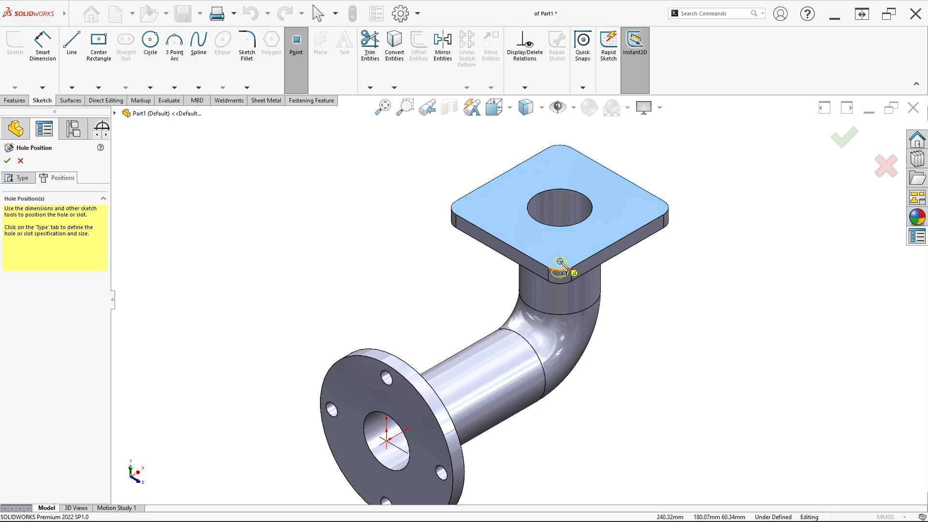
click(468, 208)
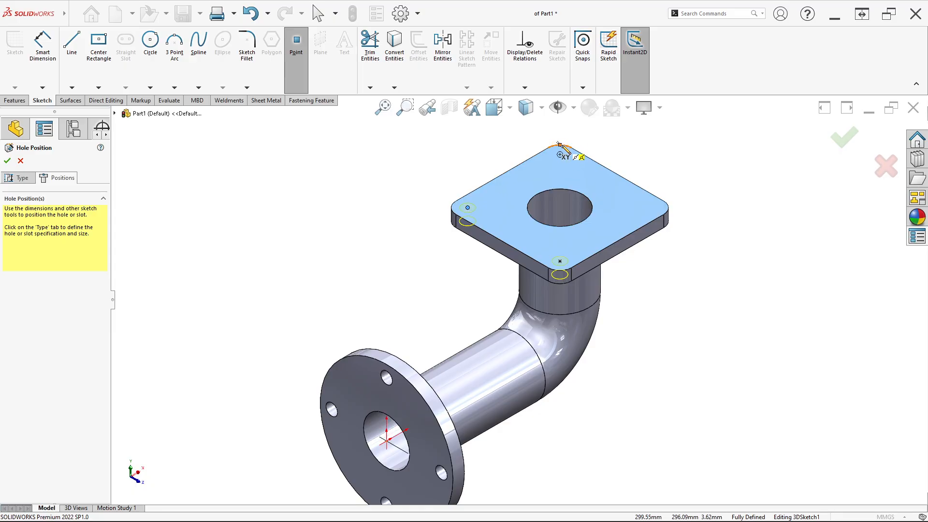
click(560, 153)
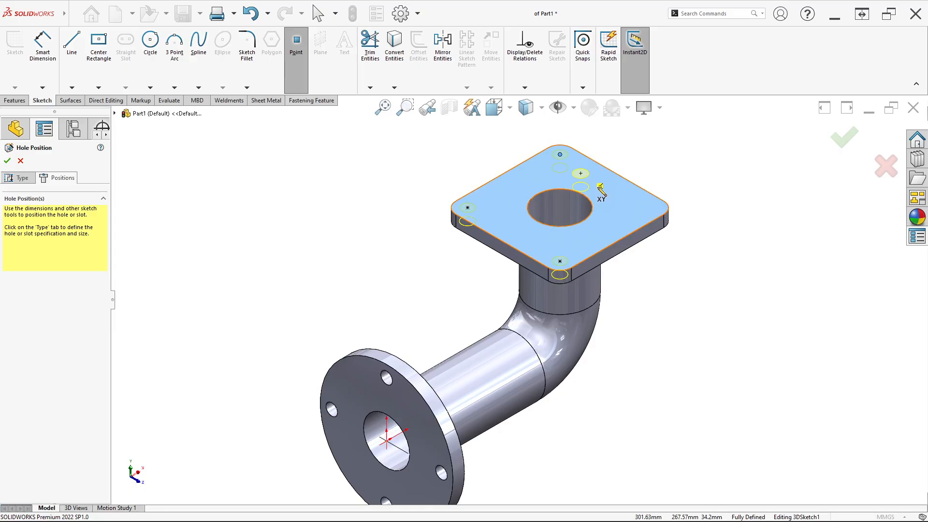
click(667, 208)
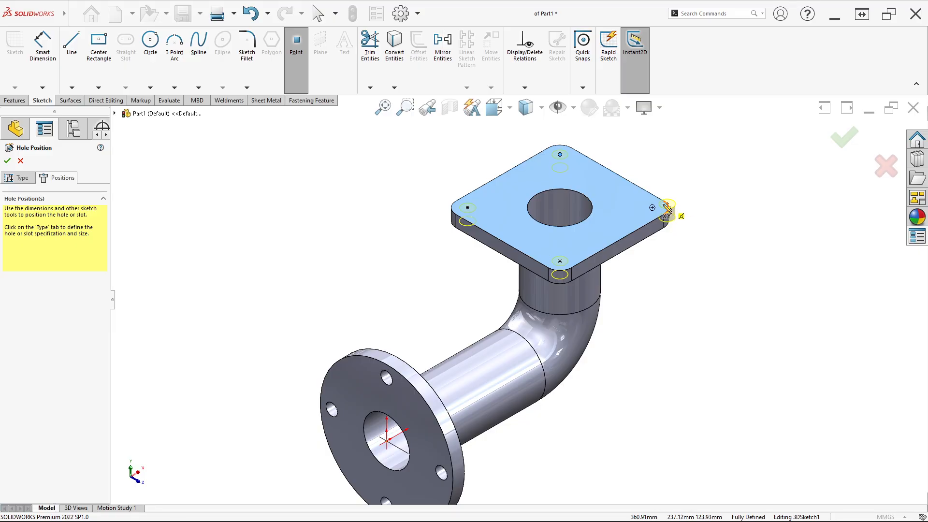
click(651, 208)
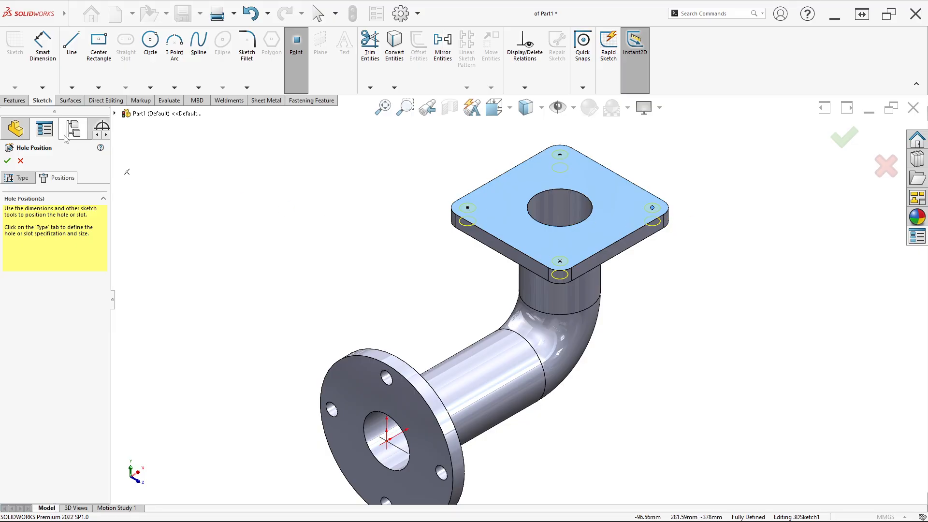
Measure the spacing between adjacent hole centers along two sides of the square flange
click(43, 44)
scroll(693, 234, down, 2)
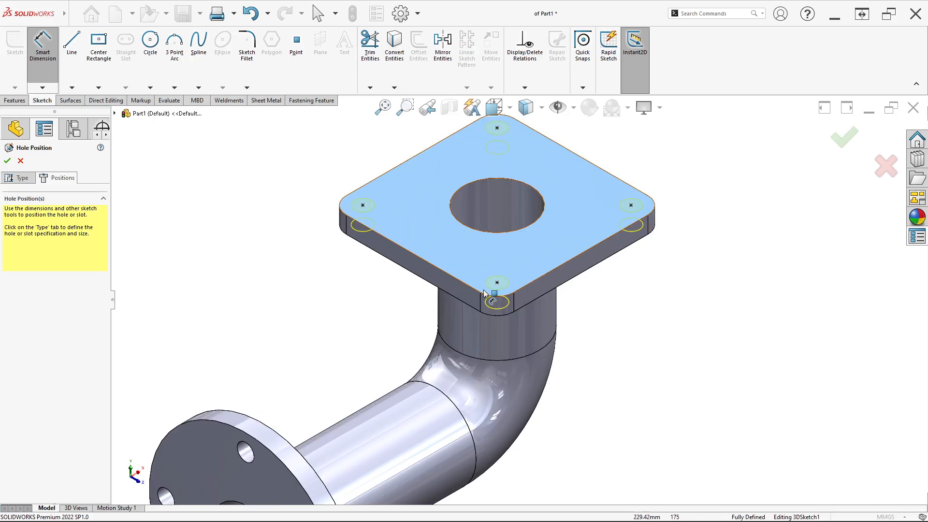
click(497, 282)
click(631, 207)
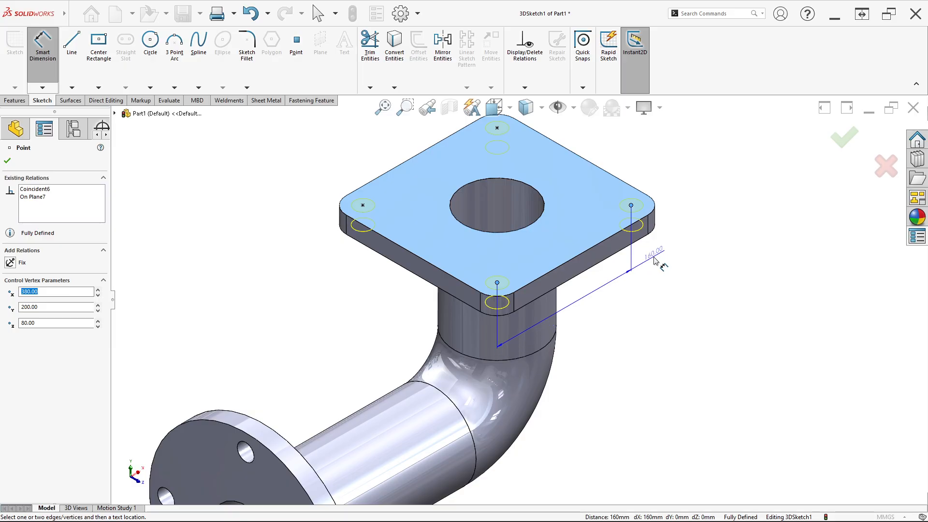
key(Escape)
drag(498, 130, 631, 208)
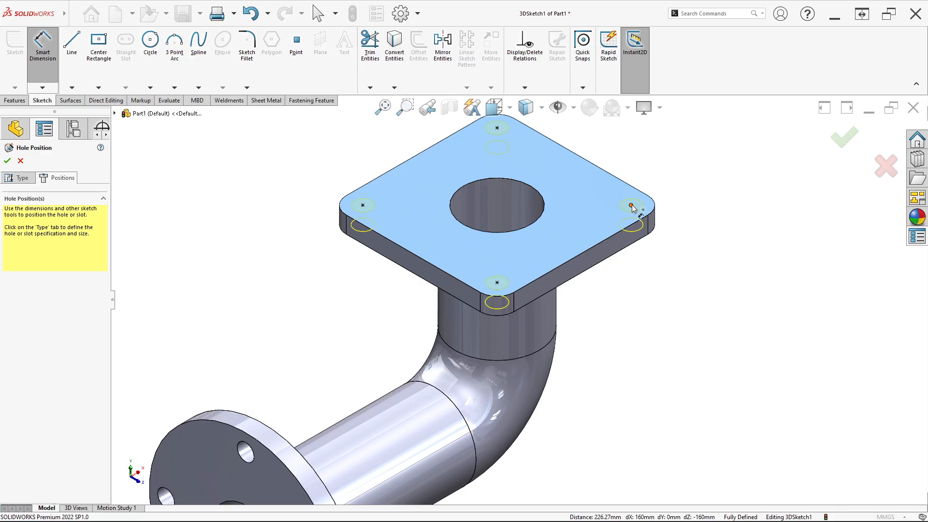
click(631, 206)
click(497, 128)
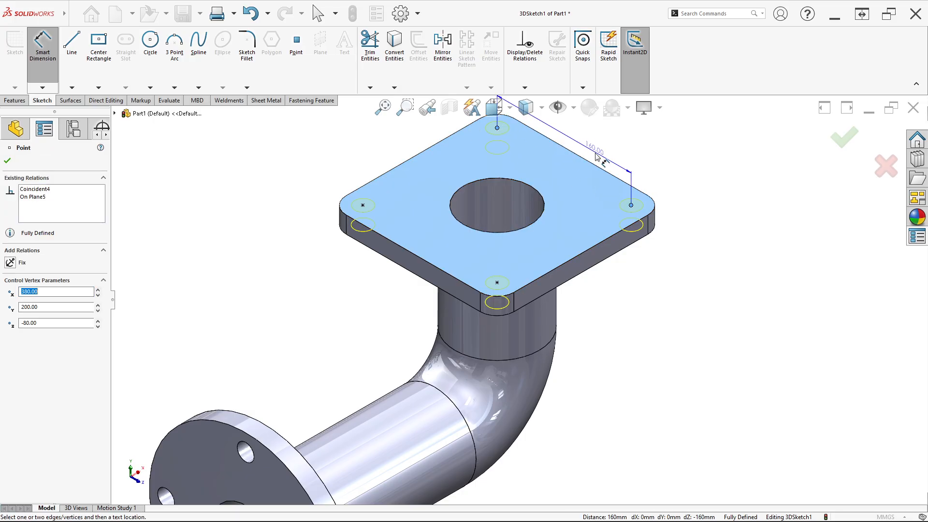
key(Escape)
Check the hole spacing in the reference drawing and complete the four holes in the square flange
key(alt+Tab)
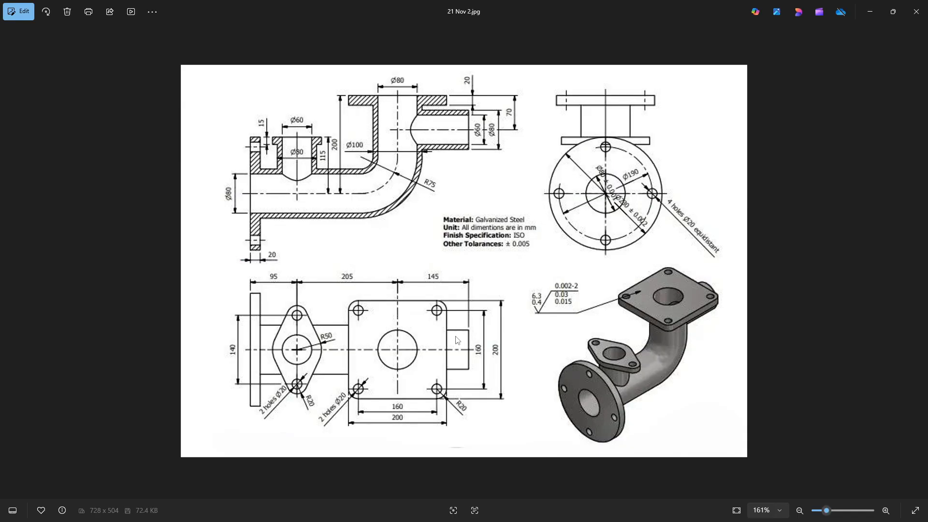
key(alt+Tab)
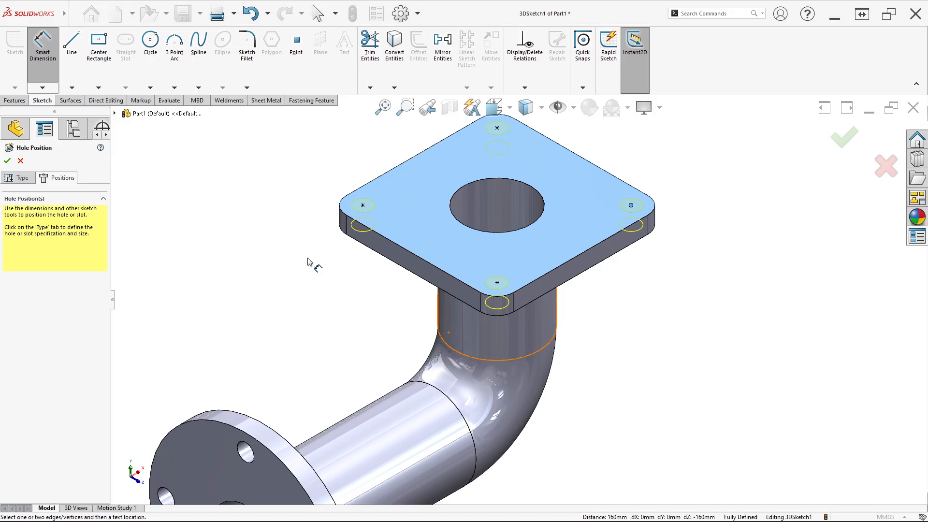
click(10, 161)
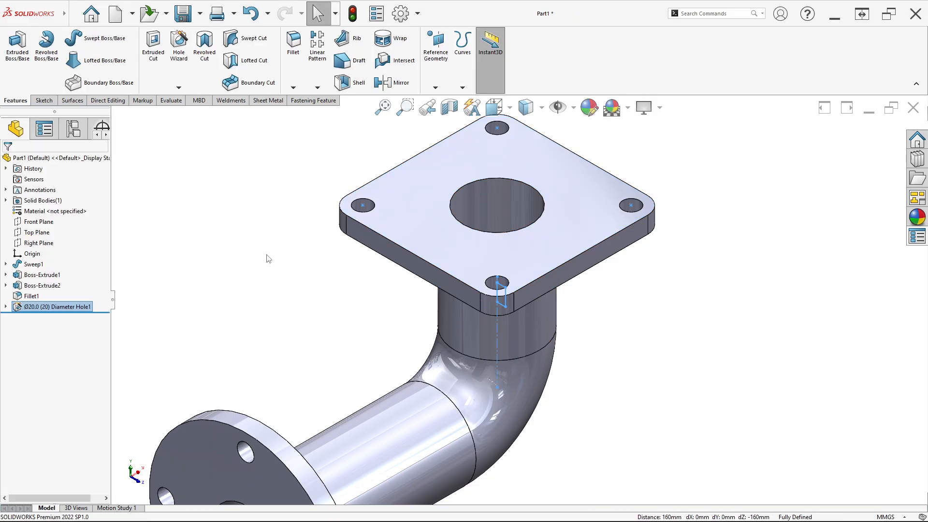
Section the model along the Front Plane and consult the branch pipes in the reference drawing
scroll(672, 275, up, 2)
key(alt+Tab)
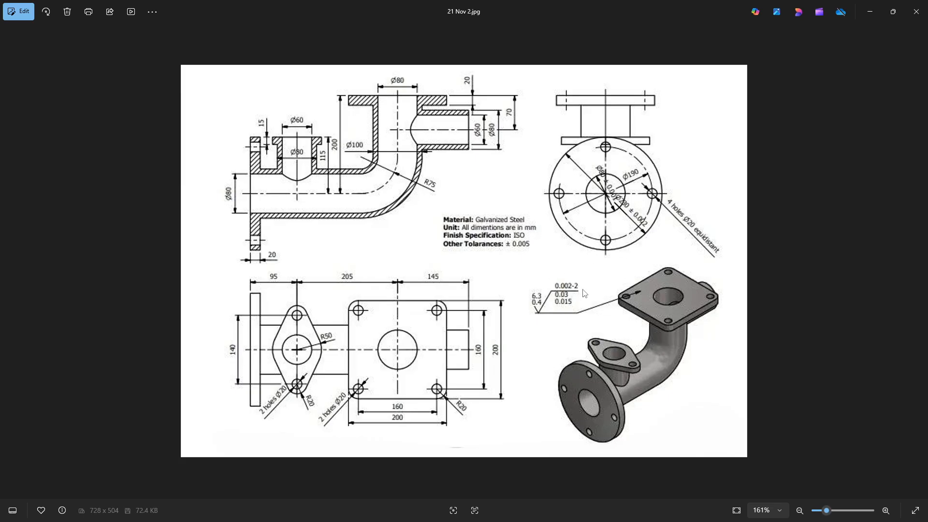
key(alt+Tab)
middle_drag(500, 314, 464, 296)
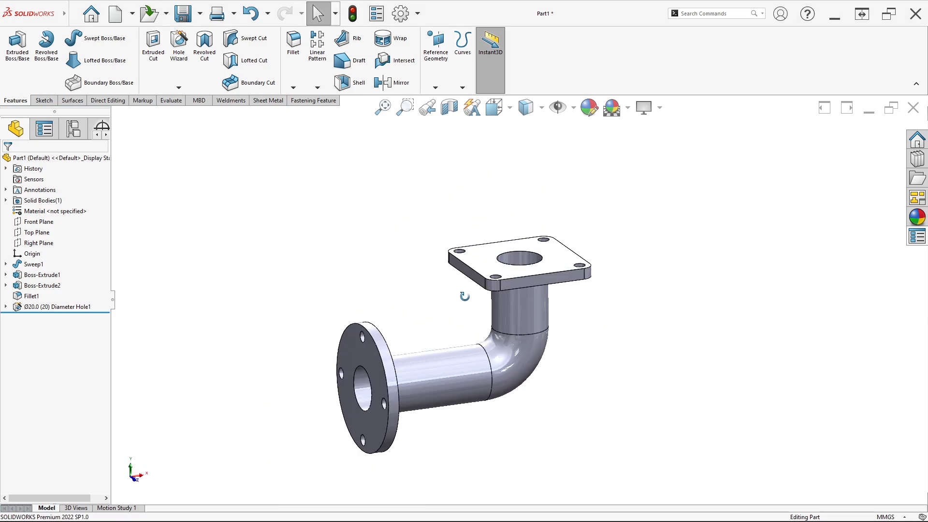
click(449, 107)
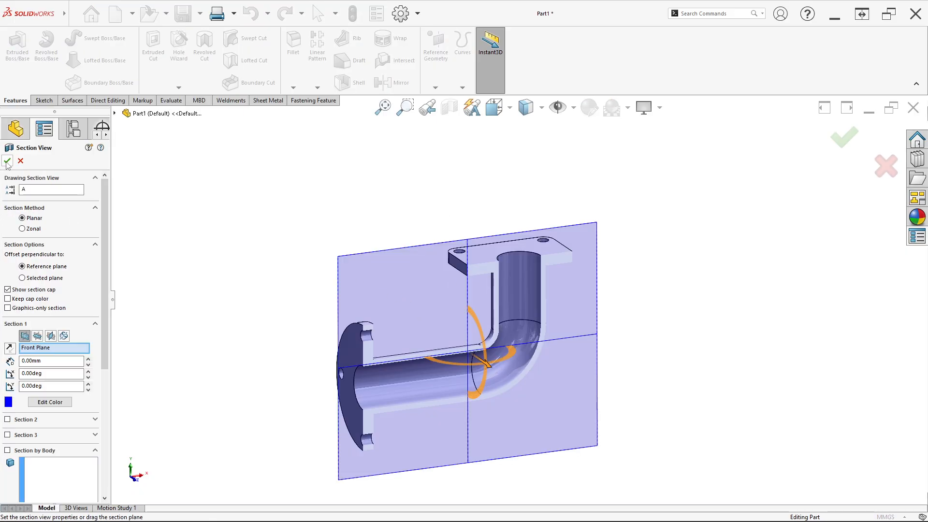
click(7, 161)
key(alt+Tab)
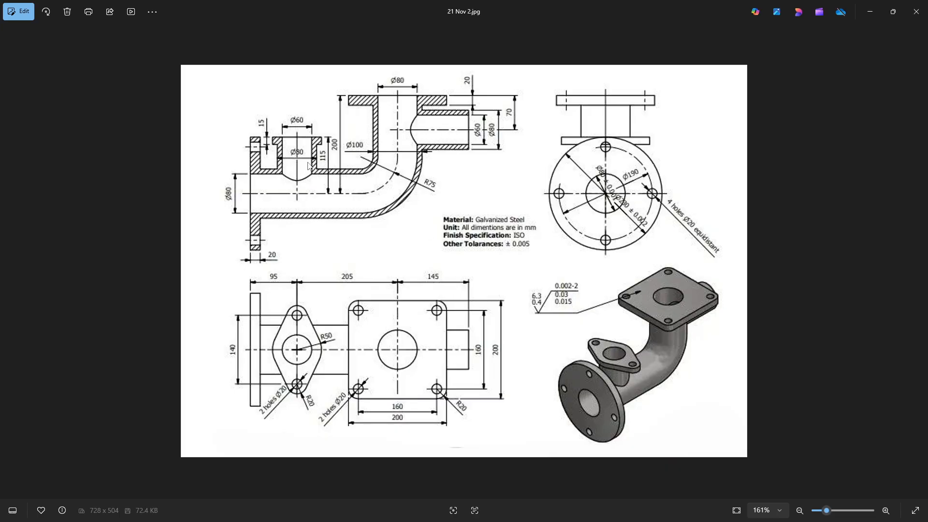
key(alt+Tab)
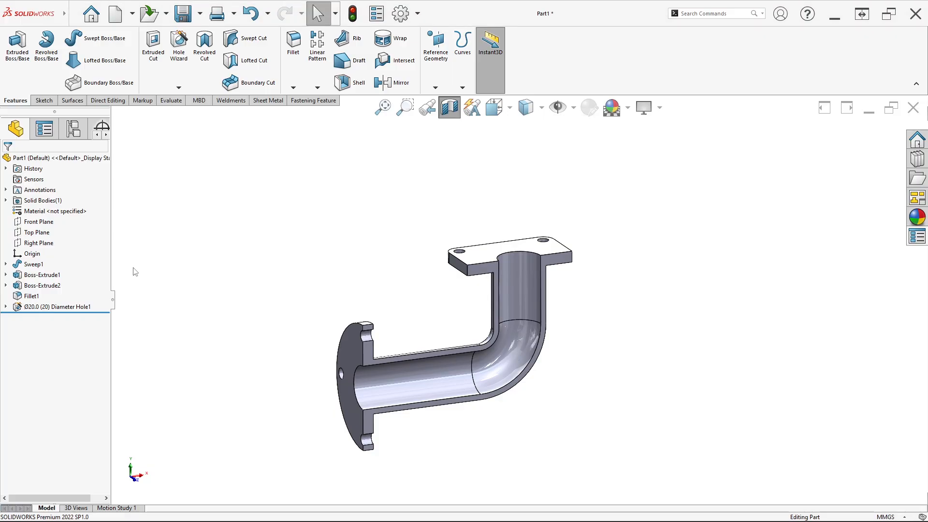
Sketch on the Front Plane a horizontal centerline about 142 mm long, running from the vertical pipe's axis out past the outer wall
right_click(42, 222)
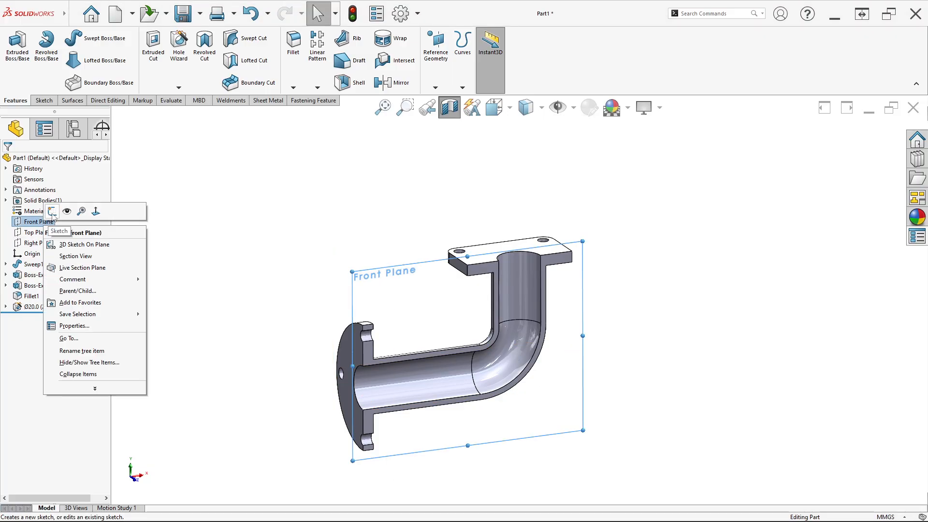
click(52, 211)
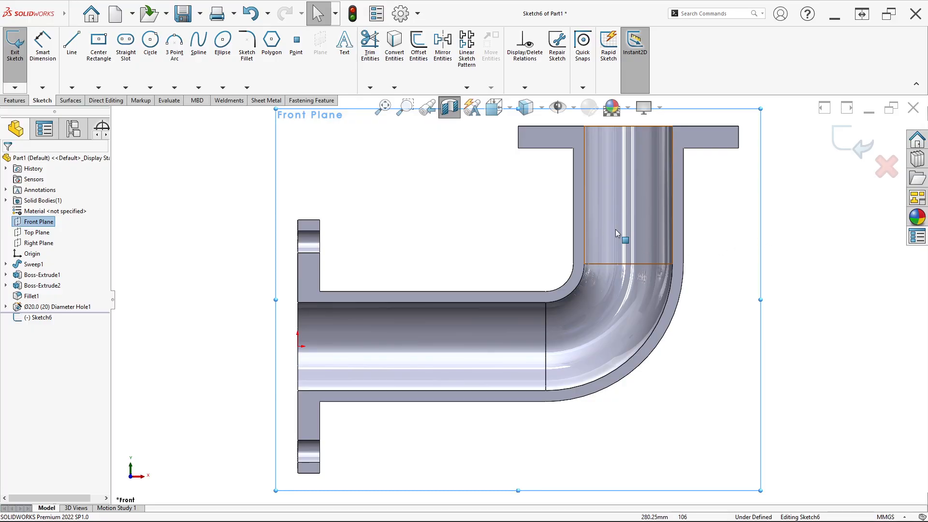
scroll(677, 228, up, 3)
scroll(662, 242, down, 1)
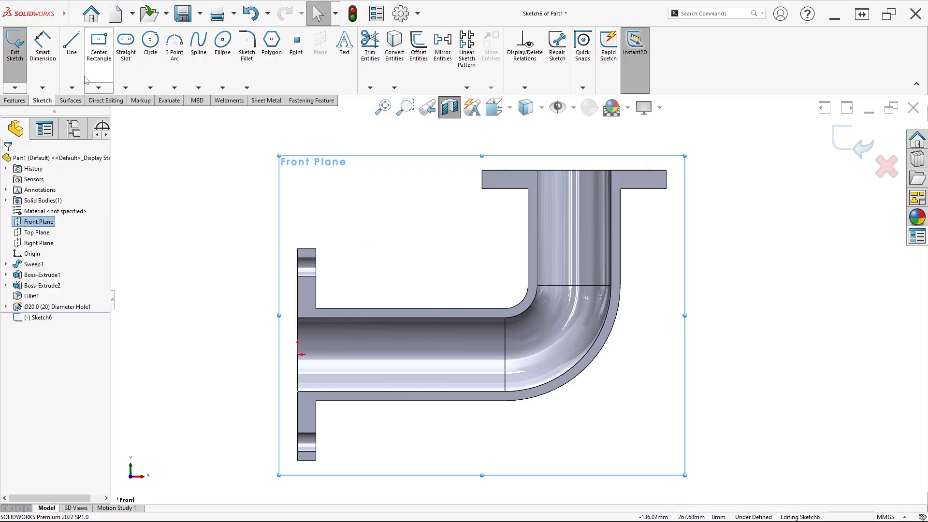
click(71, 87)
click(92, 116)
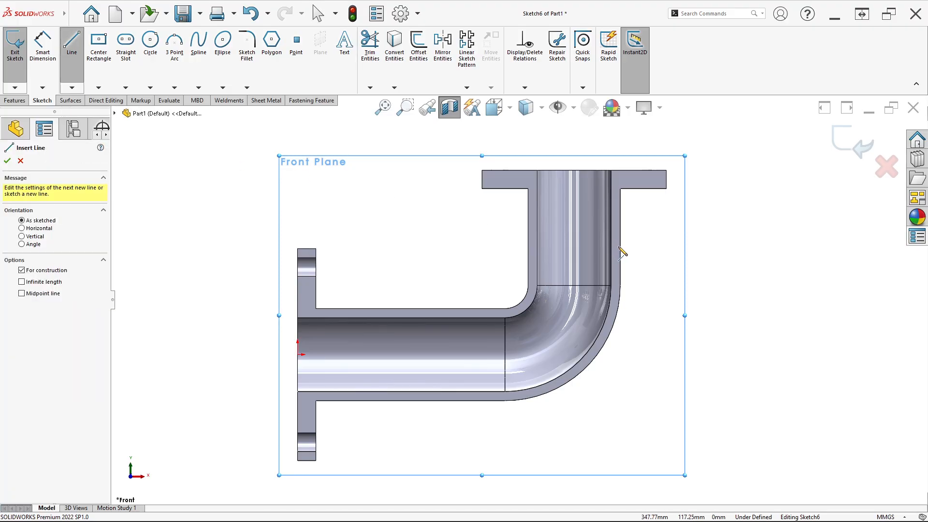
click(573, 170)
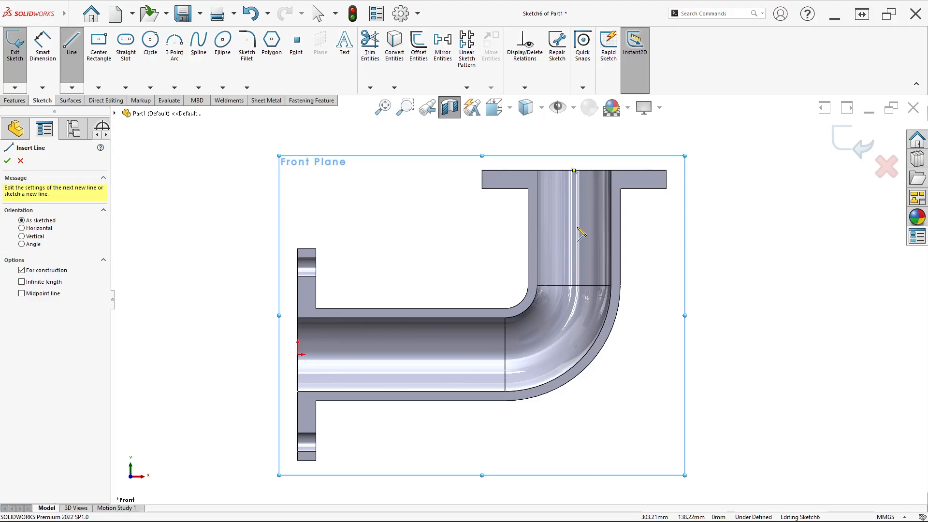
click(574, 226)
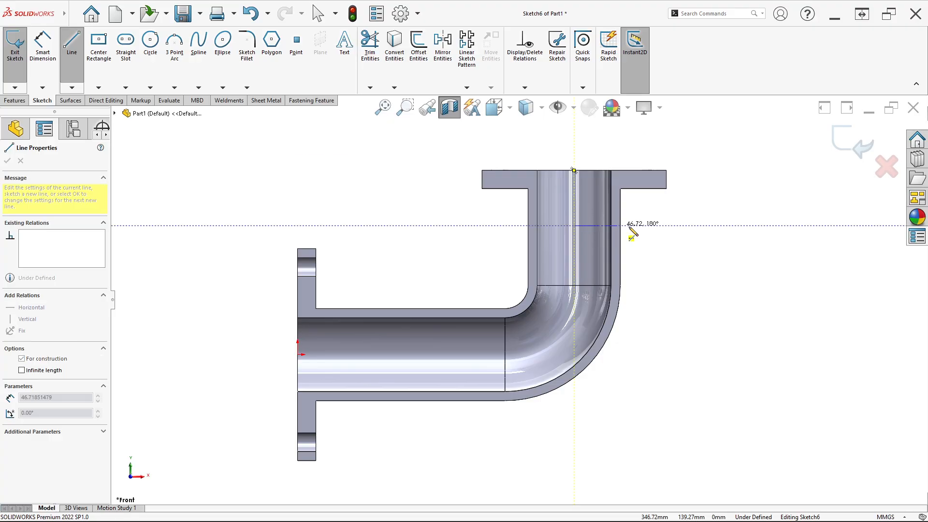
click(705, 226)
scroll(705, 226, down, 2)
key(Escape)
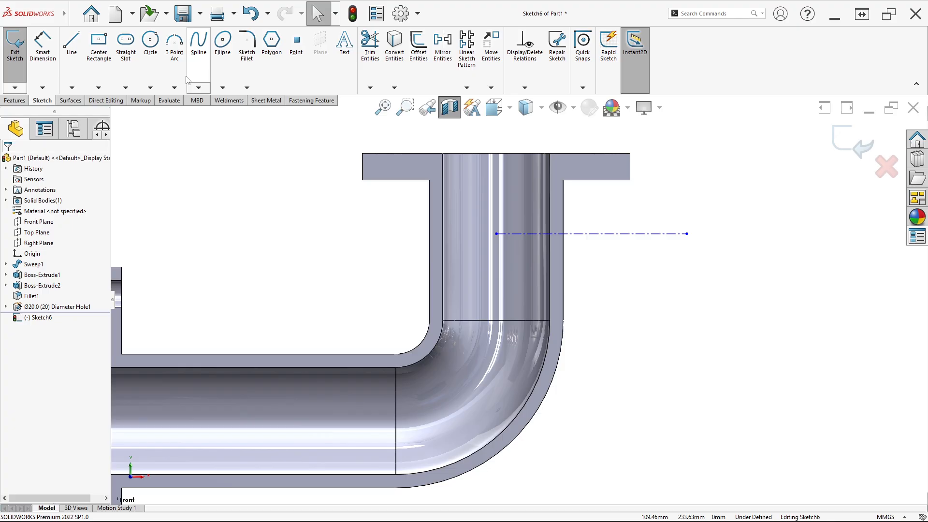
Dimension the centerline 70 mm below the square flange's upper face, as given in the reference drawing
click(43, 45)
click(569, 154)
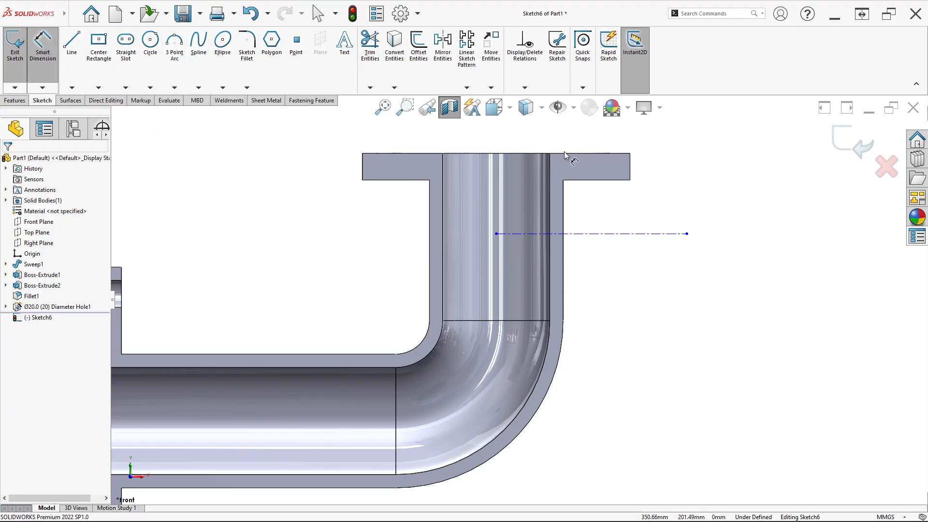
click(628, 234)
key(alt+Tab)
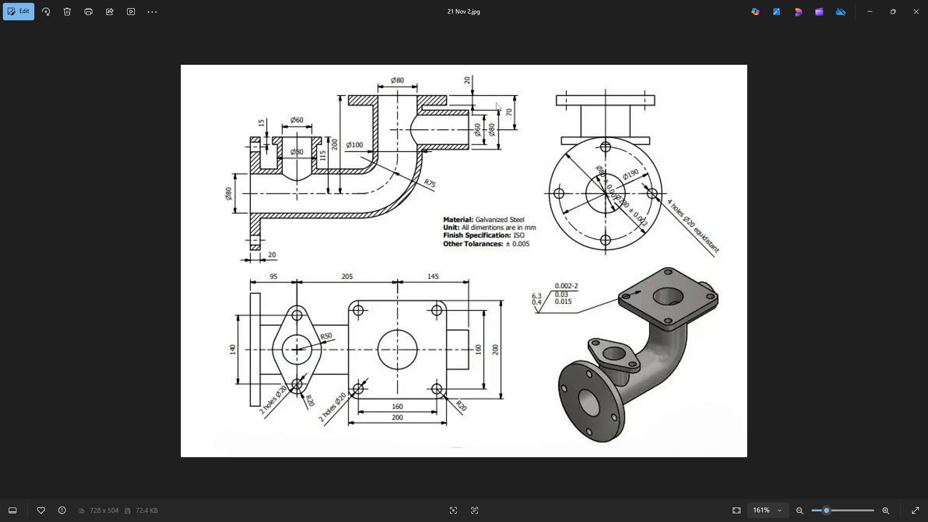
key(alt+Tab)
text(70)
key(Return)
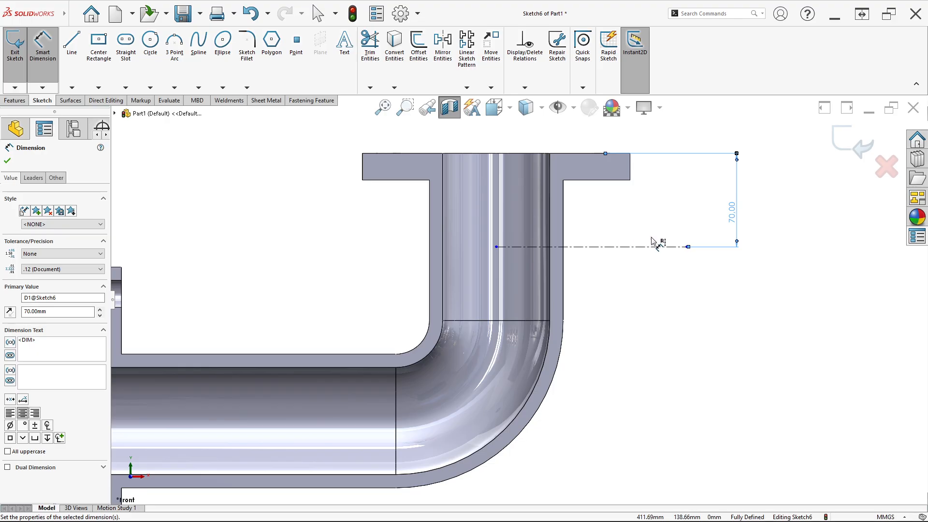
click(686, 247)
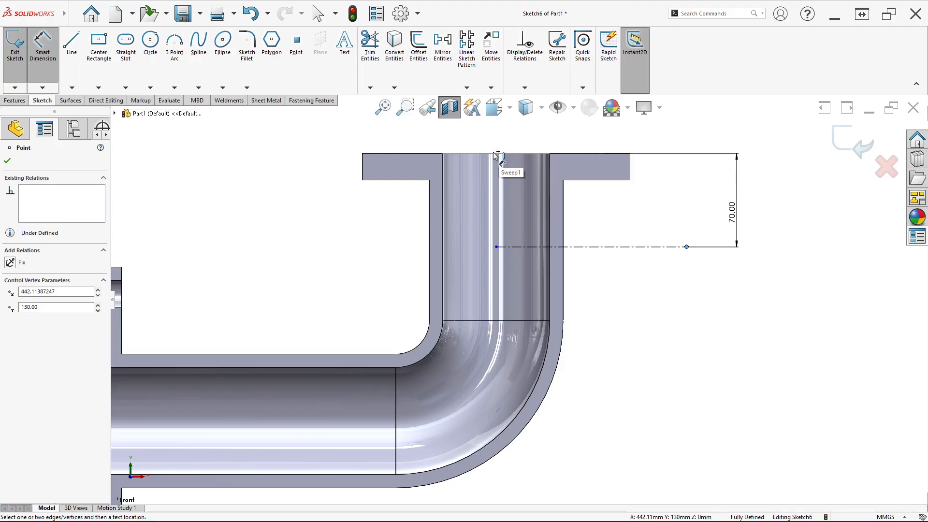
key(Escape)
key(Escape)
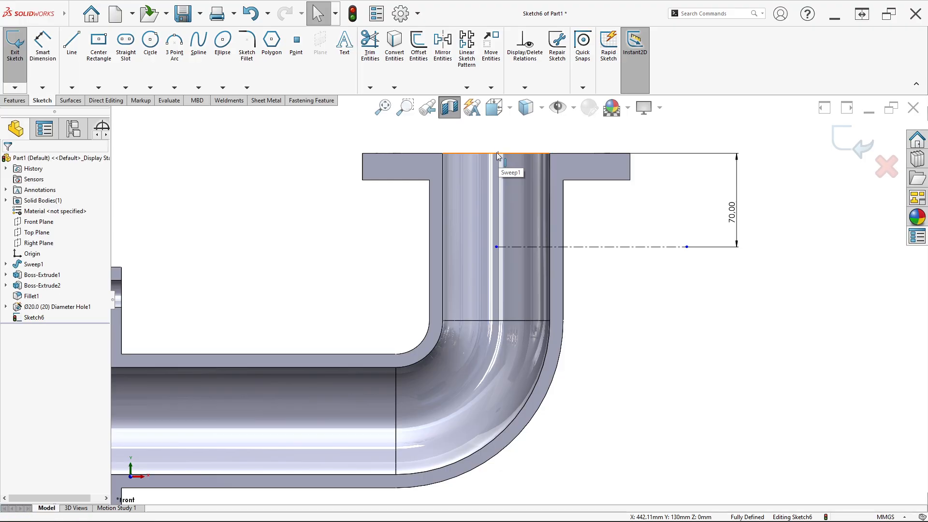
click(44, 47)
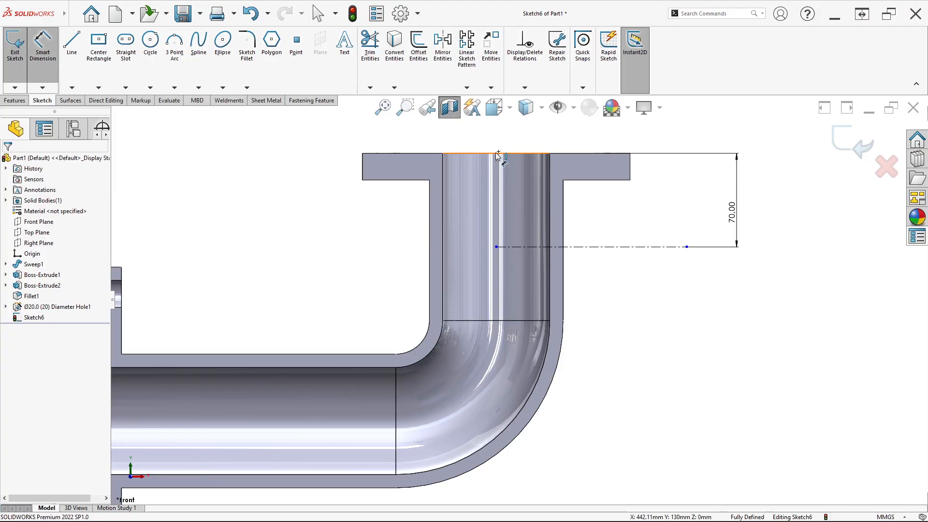
key(Escape)
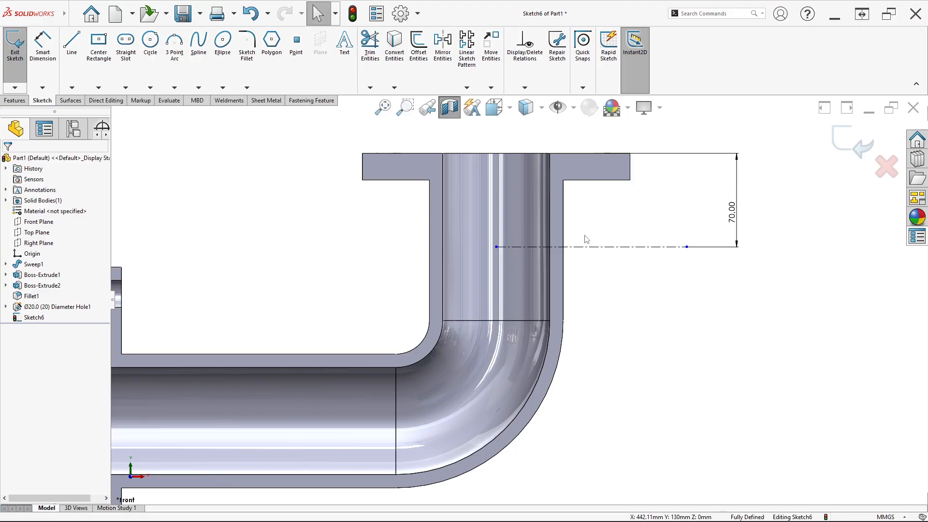
scroll(540, 291, up, 3)
scroll(588, 273, down, 3)
click(43, 45)
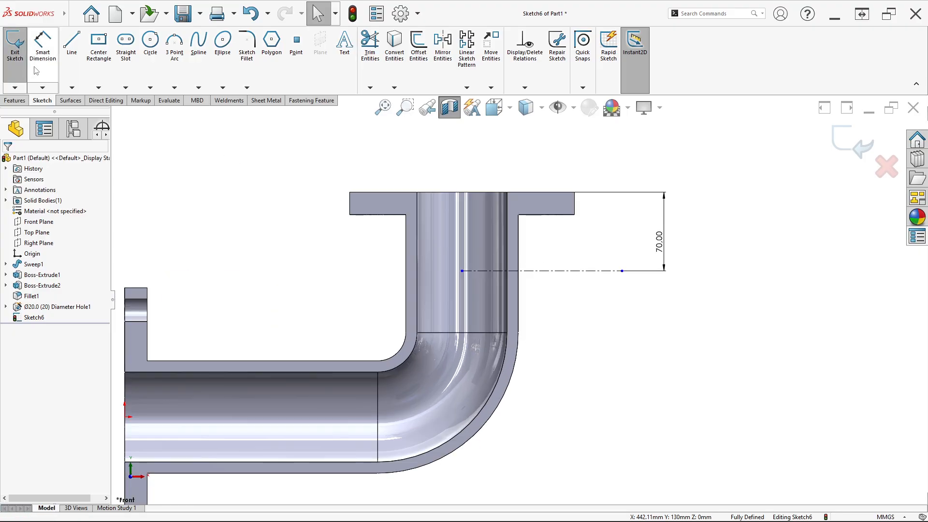
click(622, 271)
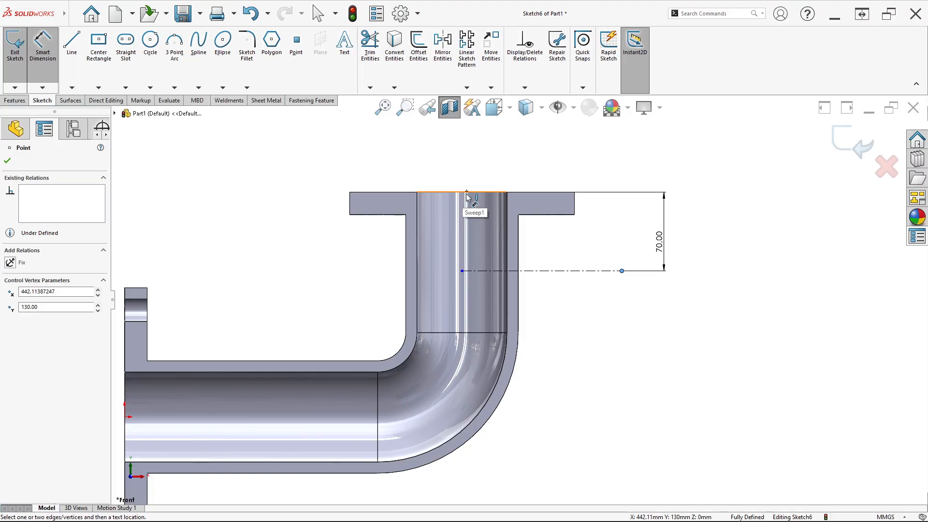
key(Escape)
scroll(483, 205, up, 2)
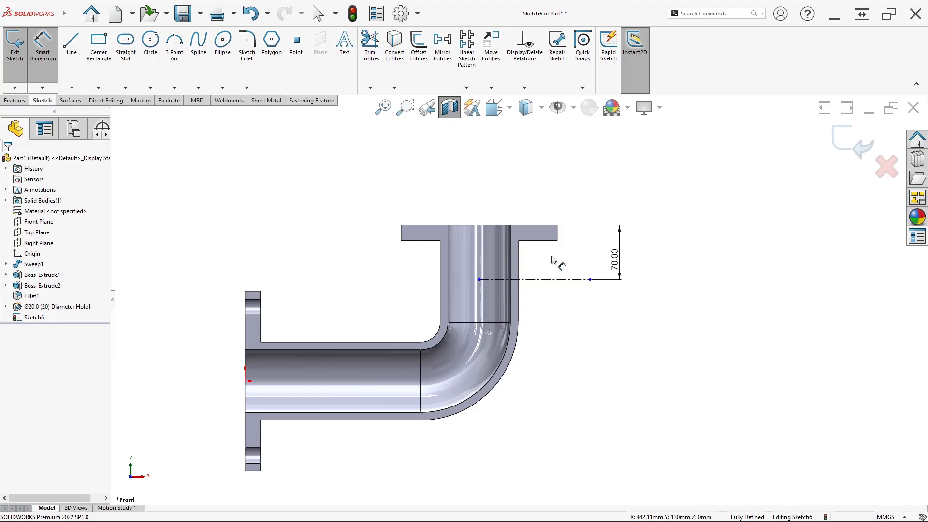
key(Escape)
Sketch a thin rectangular profile with lines just above the centerline, starting at the vertical pipe's axis and spanning the centerline's length
scroll(554, 273, down, 2)
click(71, 43)
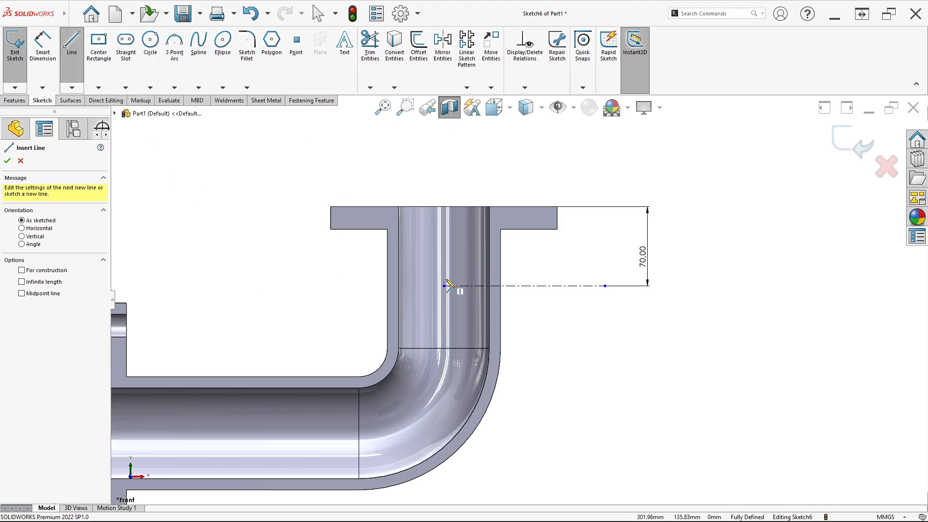
click(444, 270)
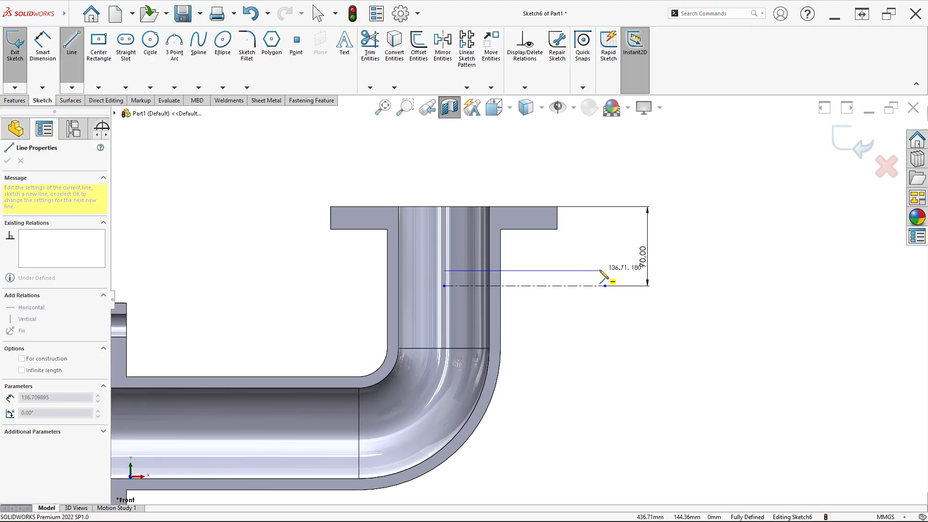
click(605, 255)
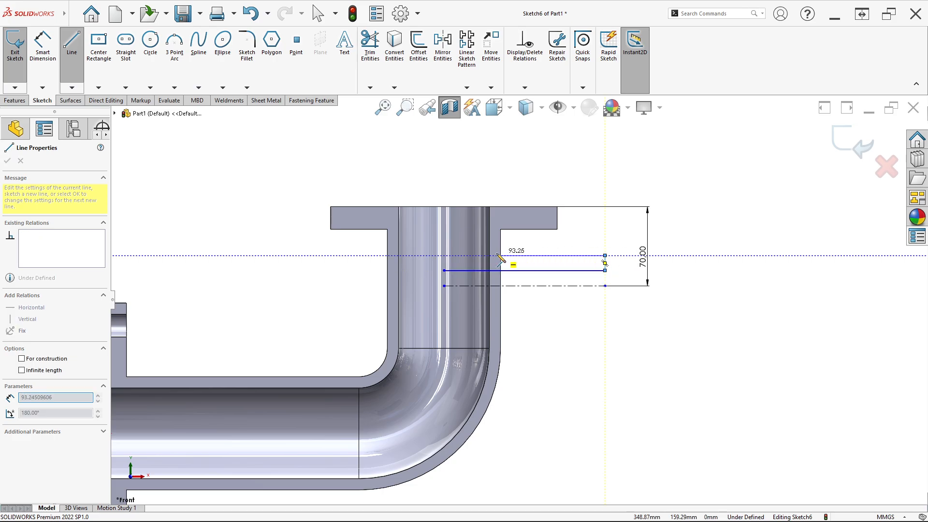
click(444, 256)
click(444, 268)
key(Escape)
Close the open corner of the thin rectangular profile by making its two end points coincident
scroll(445, 265, down, 4)
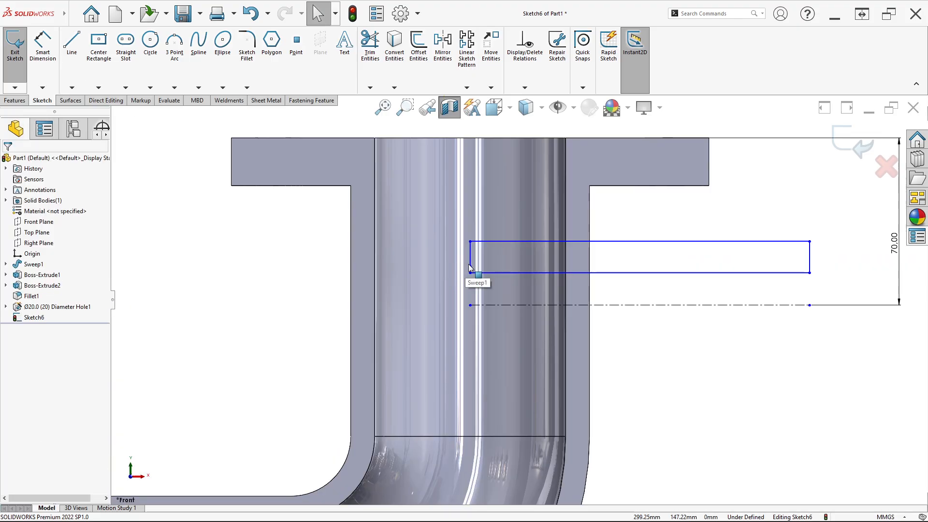
click(471, 273)
ctrl+click(470, 267)
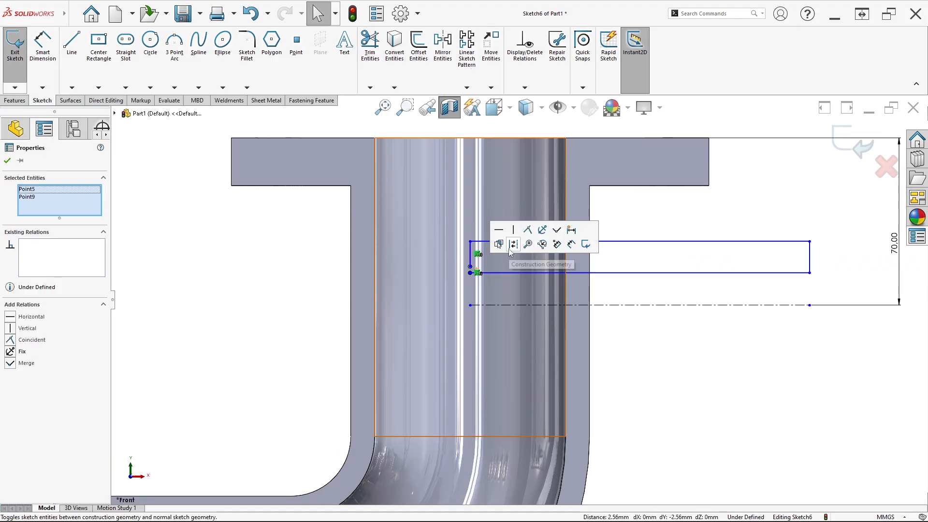
click(526, 231)
click(595, 235)
Dimension the profile's inner line about the horizontal centerline as a 60 mm diameter, as given in the reference drawing
click(43, 43)
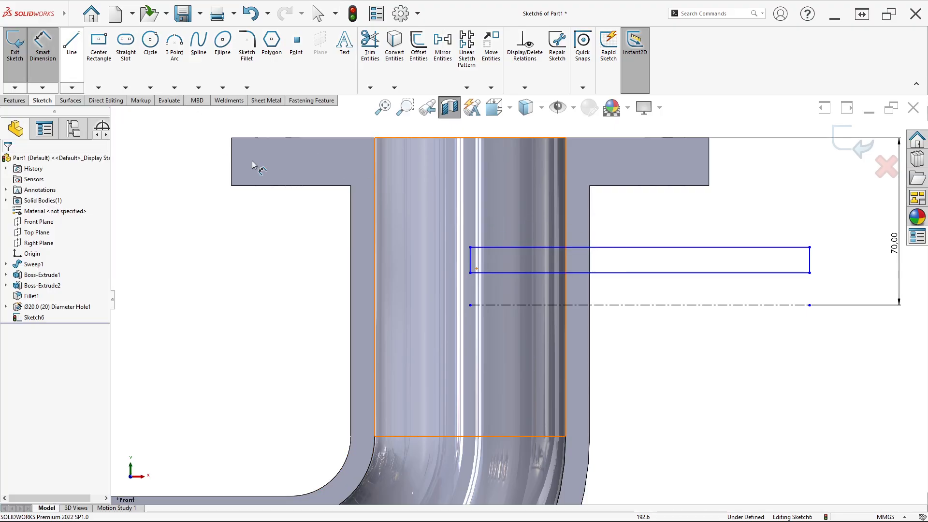
scroll(518, 300, up, 2)
click(702, 282)
click(709, 303)
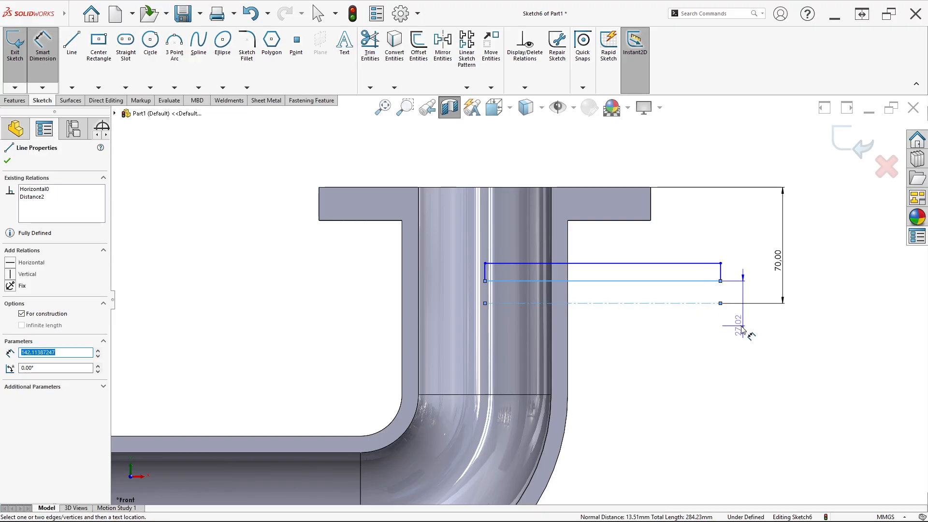
click(746, 320)
key(alt+Tab)
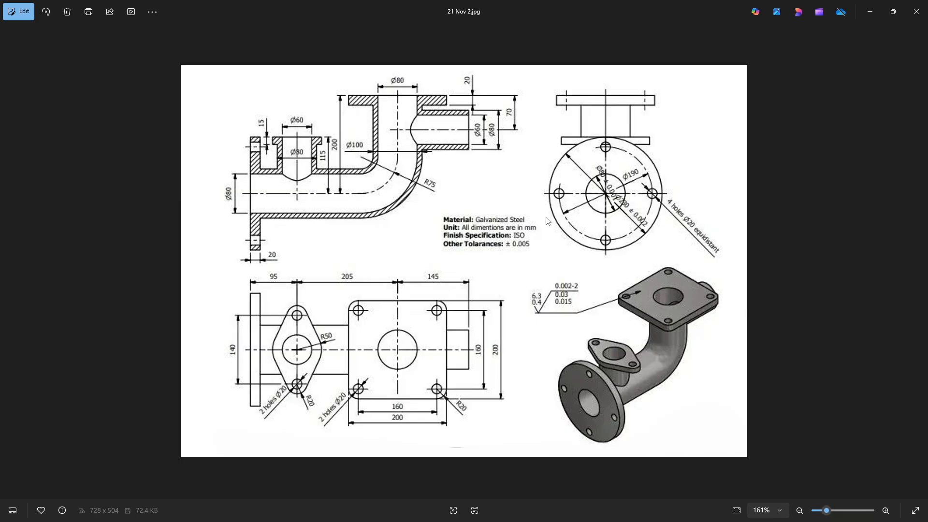
key(alt+Tab)
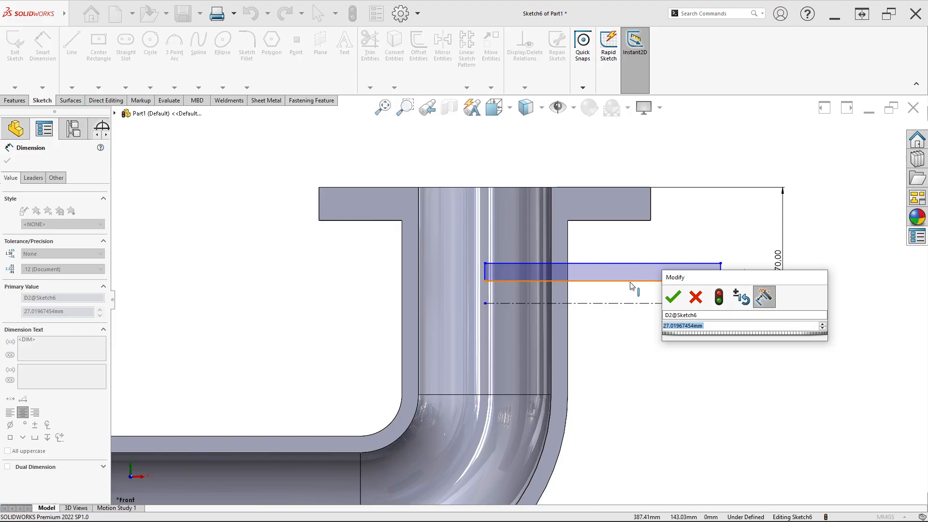
text(60)
key(Return)
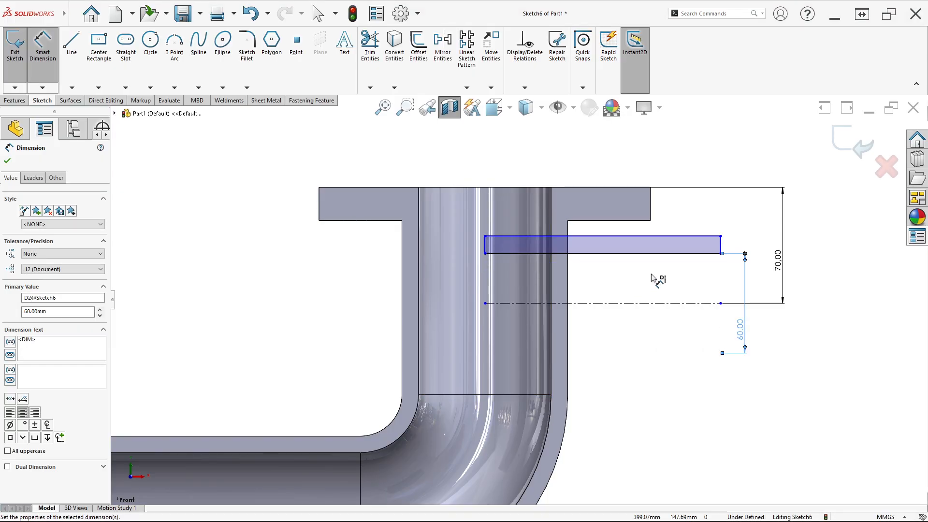
Dimension the profile's outer line about the horizontal centerline as an 80 mm diameter
click(688, 236)
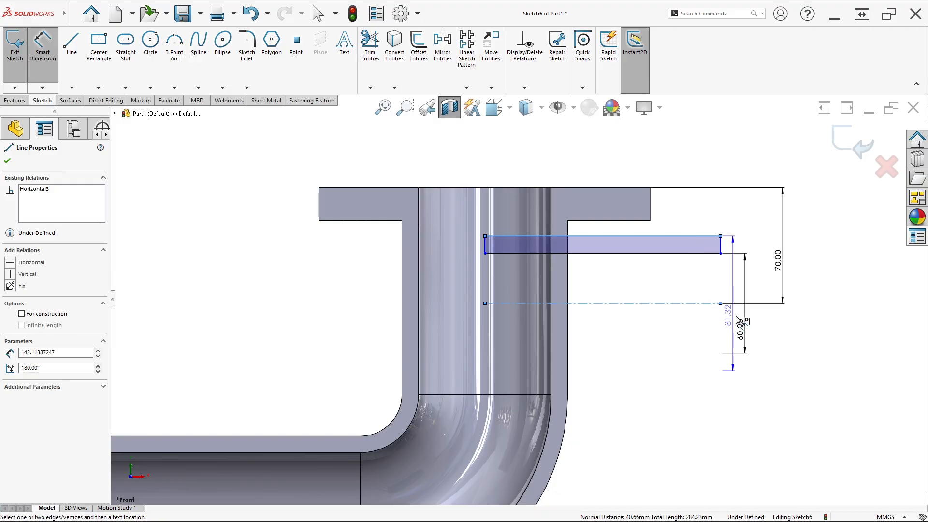
click(771, 323)
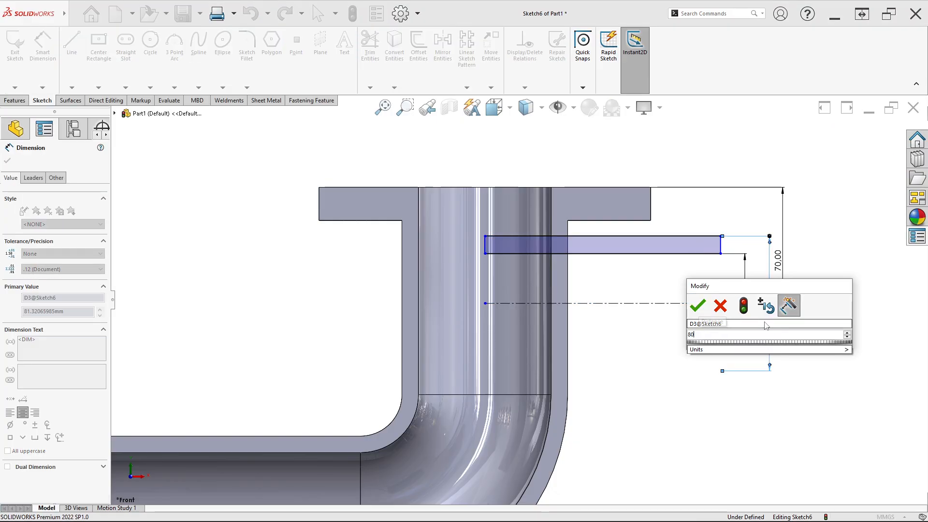
key(Escape)
scroll(810, 325, down, 2)
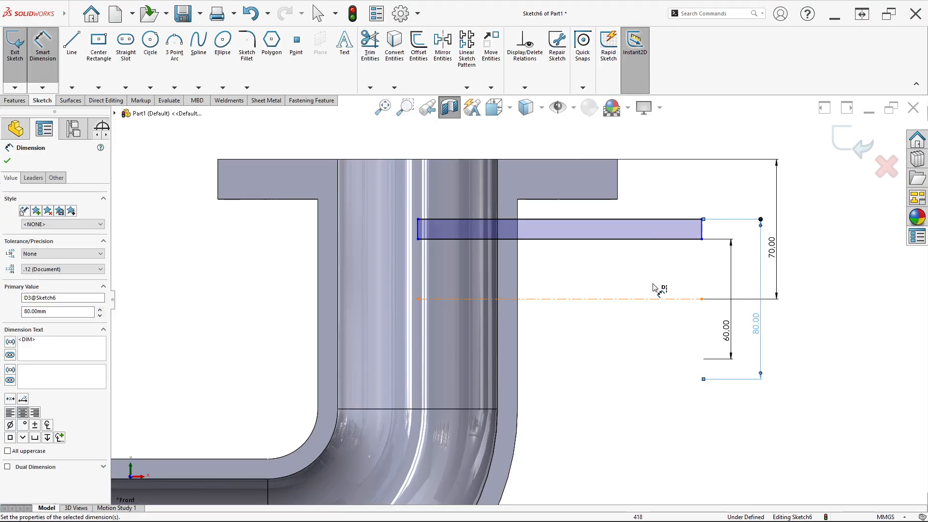
Consult the reference drawing and dimension the profile's outer end 445 mm horizontally from the origin
key(alt+Tab)
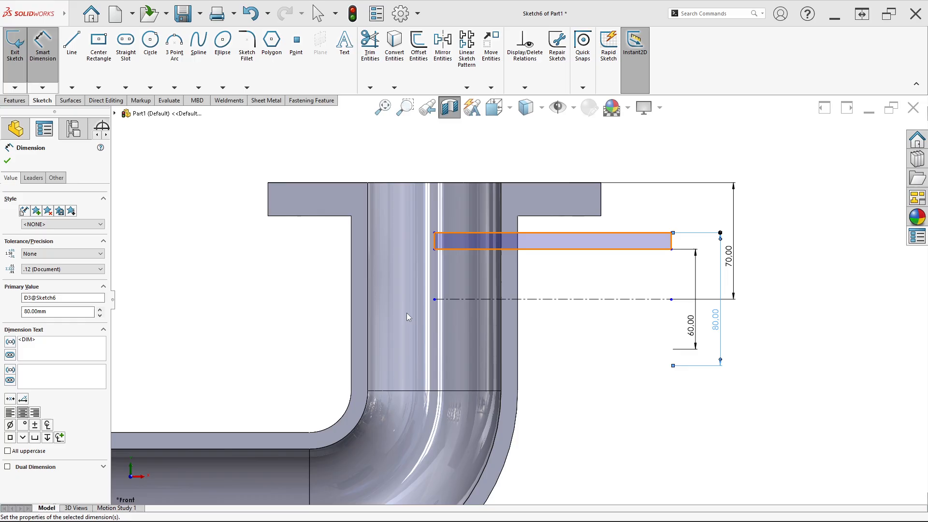
click(625, 260)
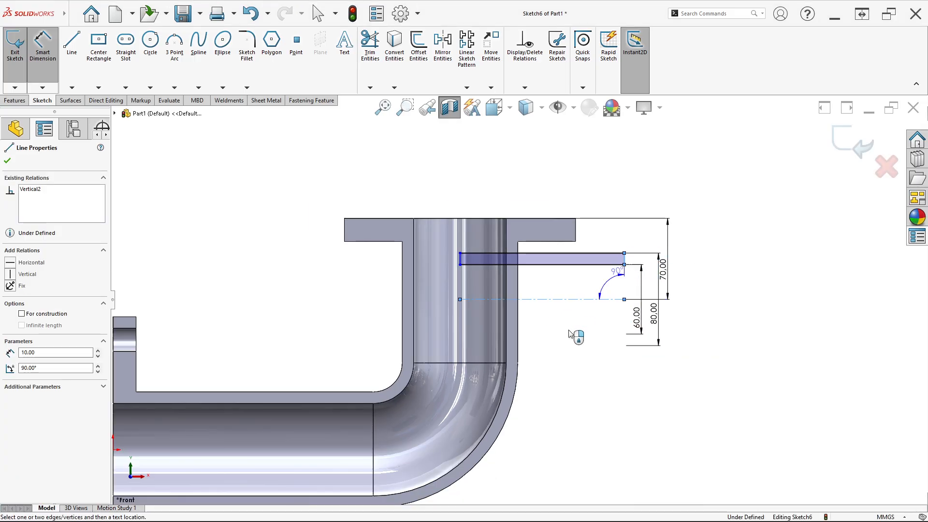
scroll(519, 299, up, 4)
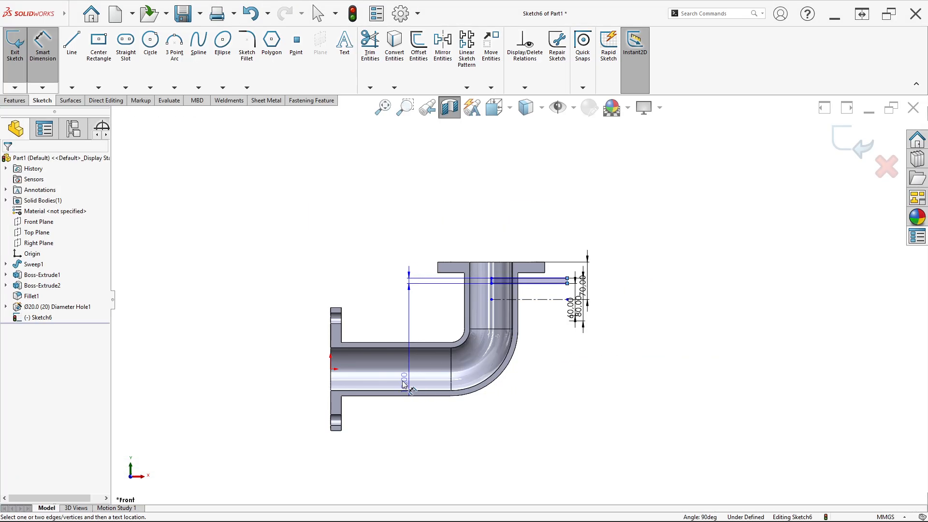
click(330, 368)
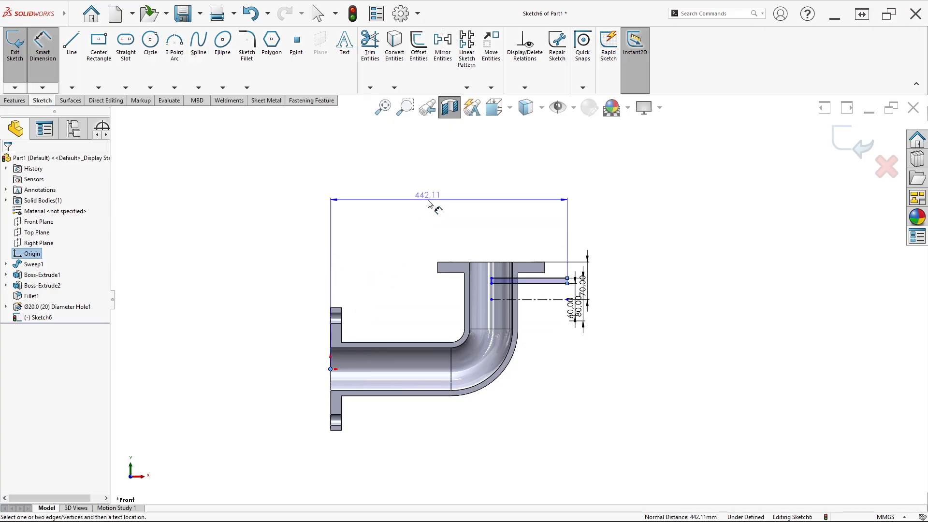
click(373, 196)
text(4)
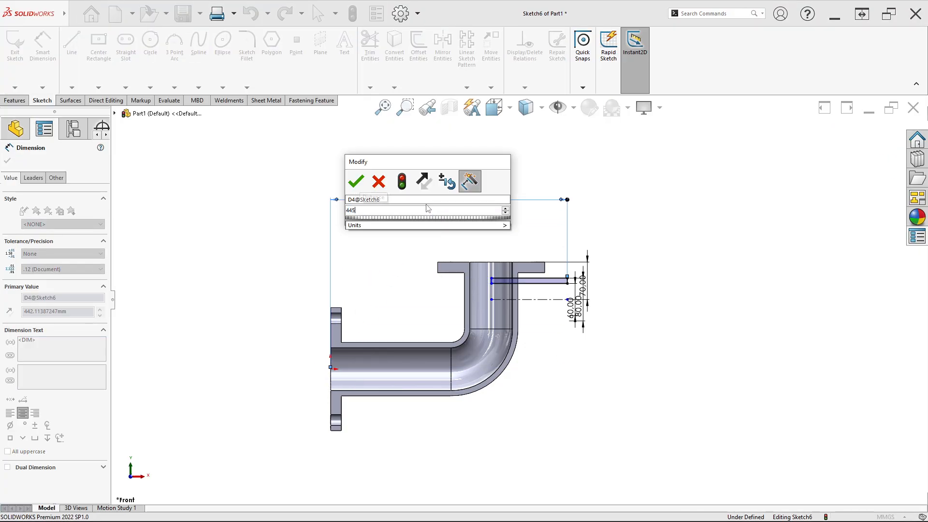
text(45)
key(Return)
scroll(547, 272, down, 2)
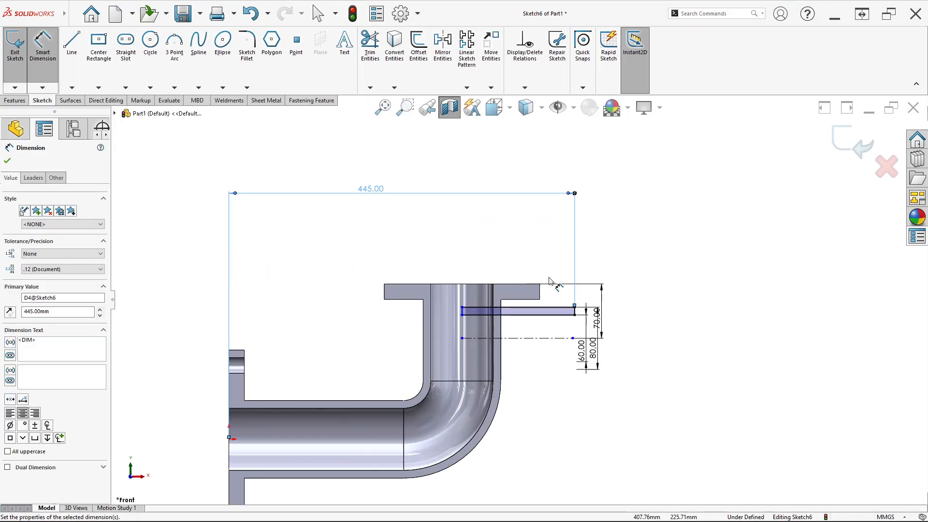
Check the branch length against the reference drawing and move the 70 mm dimension outward, clear of the 80 mm one
key(alt+Tab)
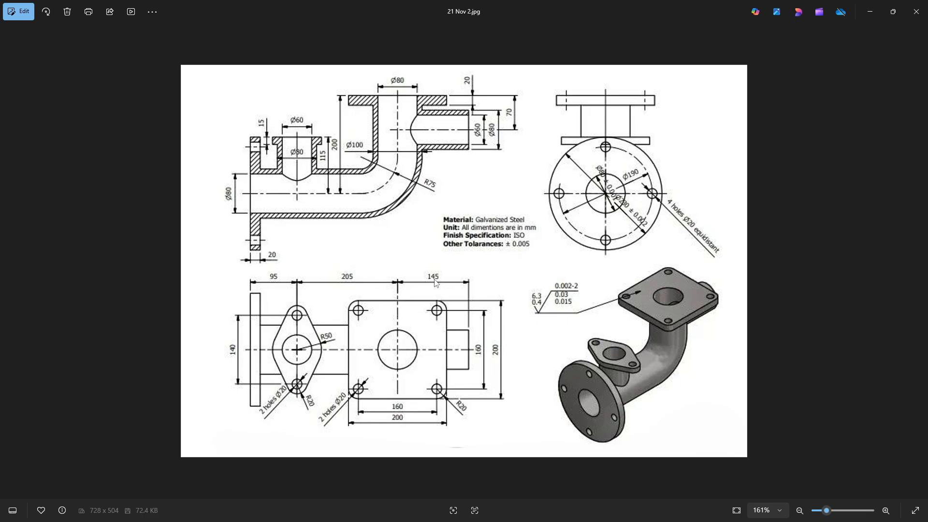
key(alt+Tab)
scroll(516, 337, down, 3)
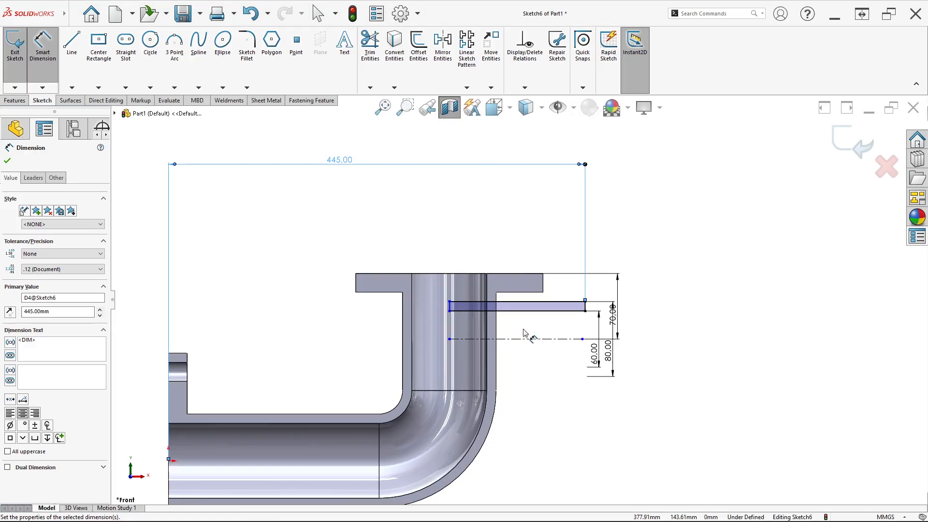
click(640, 303)
scroll(411, 270, up, 2)
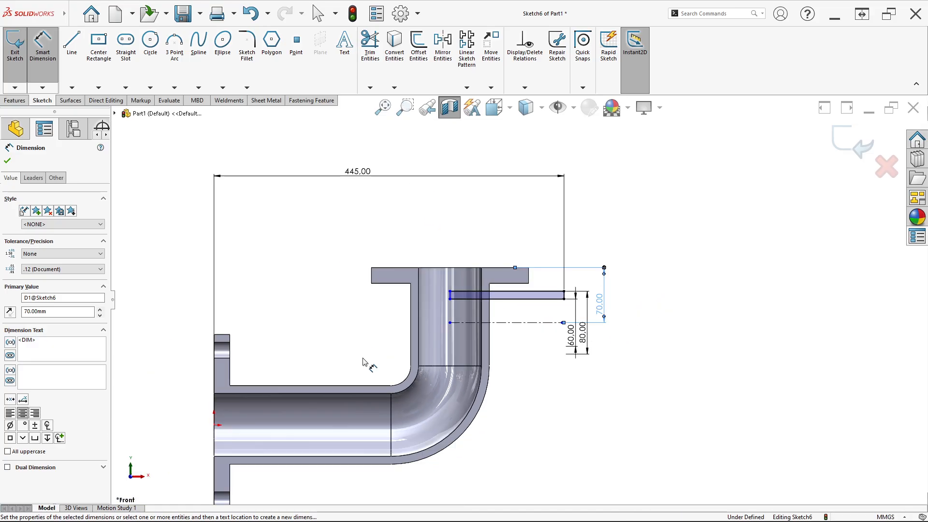
scroll(368, 361, up, 3)
scroll(462, 374, down, 3)
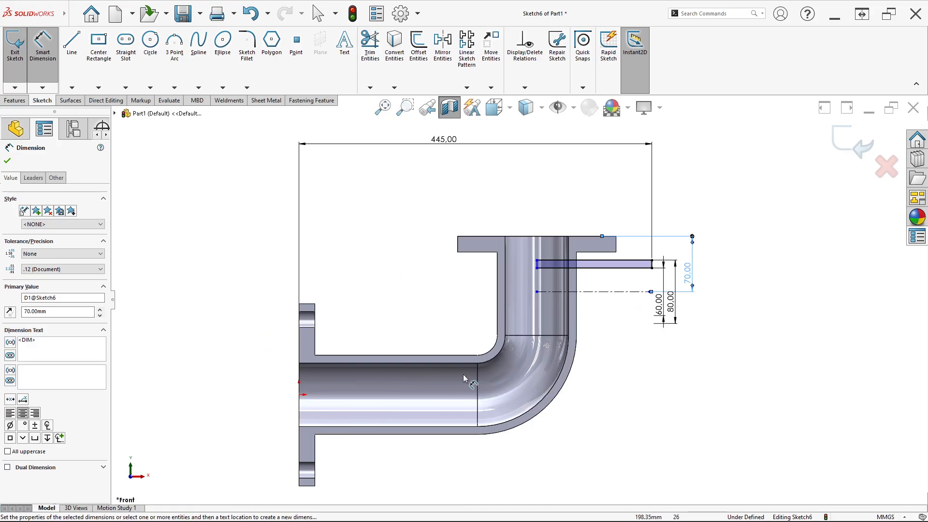
Revolve the thin profile 360° about the horizontal centerline to form the side branch pipe, merged with the elbow
click(25, 102)
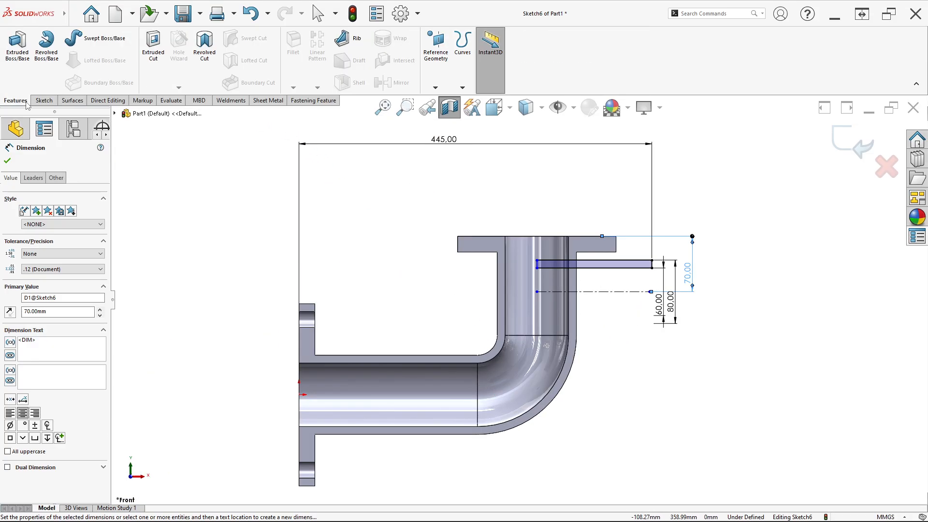
click(59, 64)
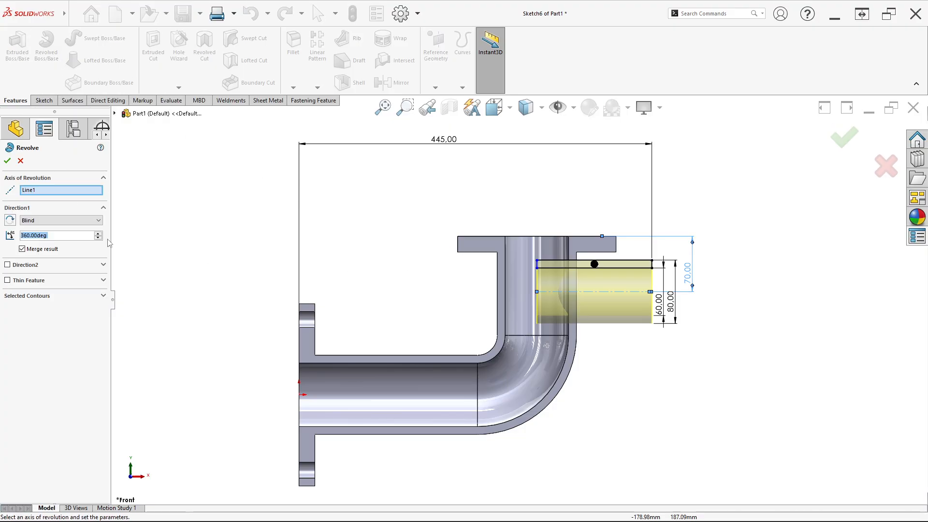
scroll(604, 295, down, 3)
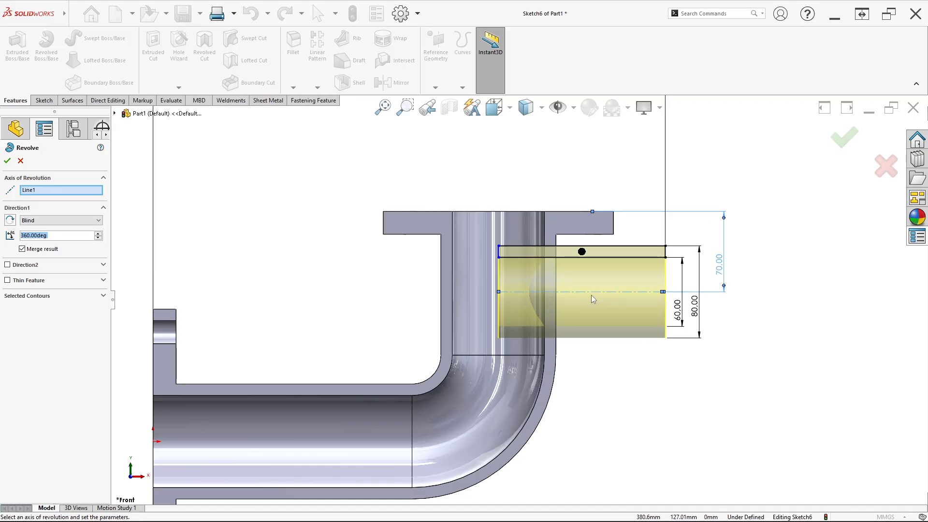
click(8, 163)
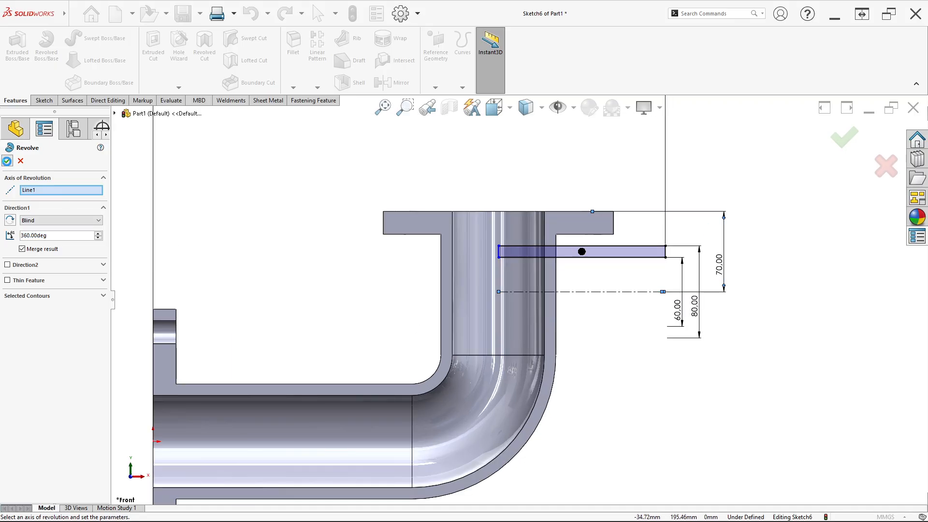
Start a sketch on the branch pipe's end face and convert its inner circular edge into a sketch circle
scroll(584, 292, down, 3)
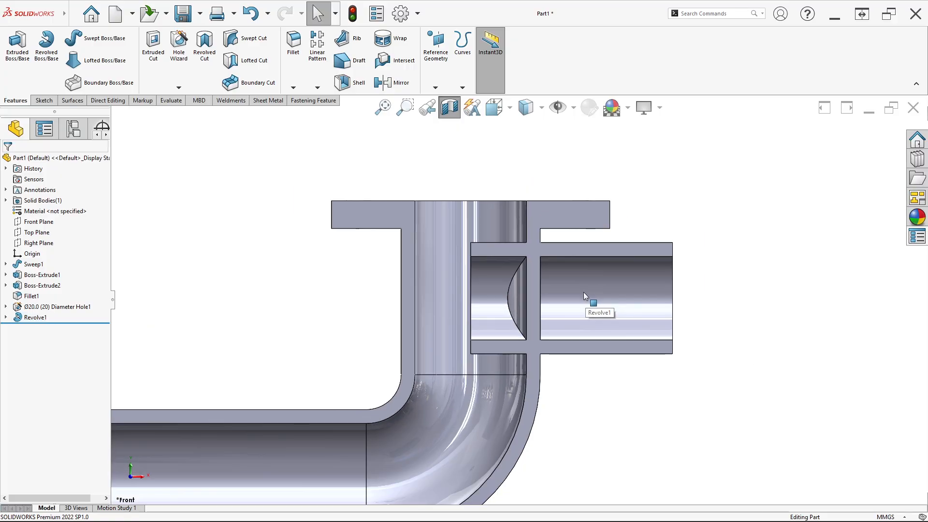
scroll(542, 297, up, 3)
key(ctrl+7)
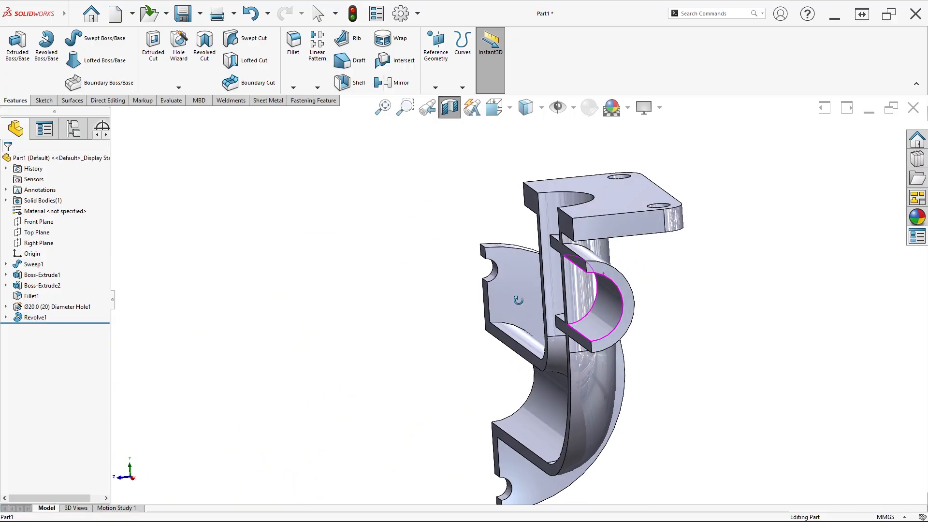
scroll(609, 284, down, 3)
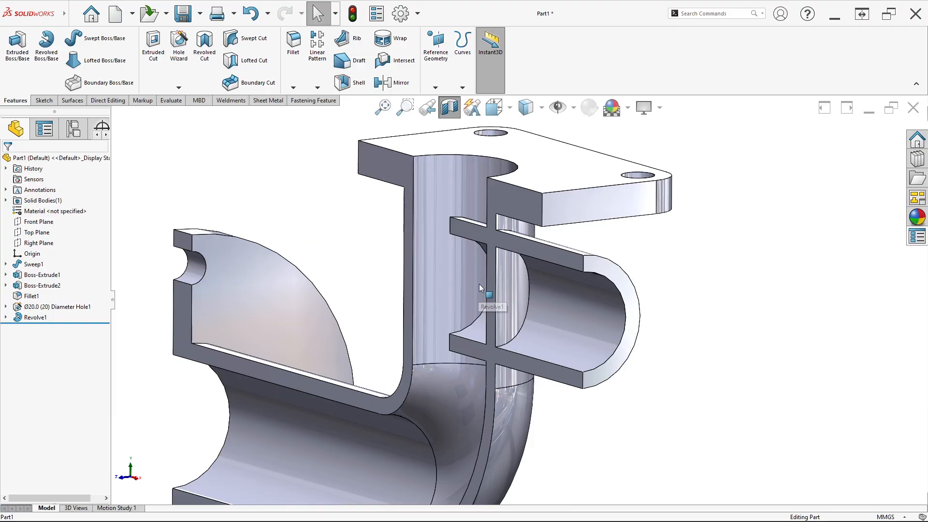
right_click(596, 266)
click(617, 256)
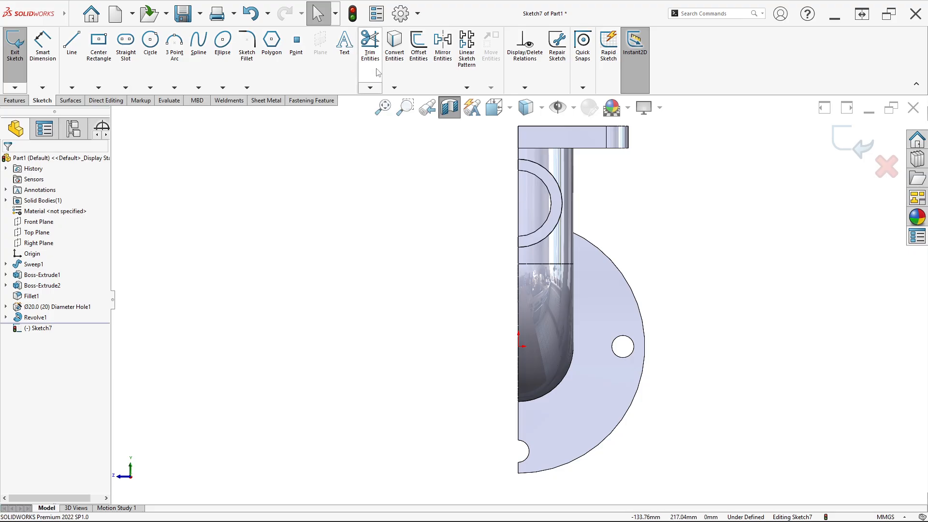
click(394, 46)
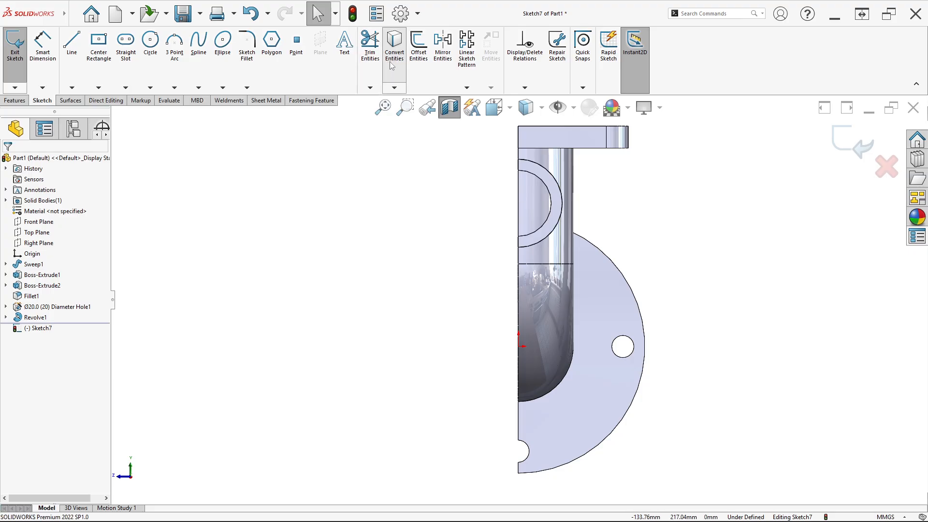
click(530, 177)
scroll(533, 178, down, 3)
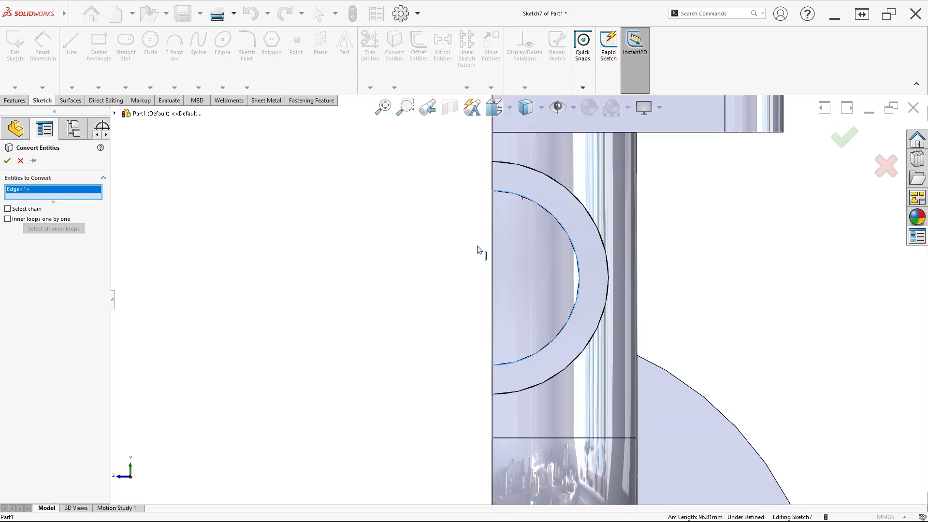
click(9, 161)
middle_drag(356, 286, 371, 294)
scroll(110, 222, up, 3)
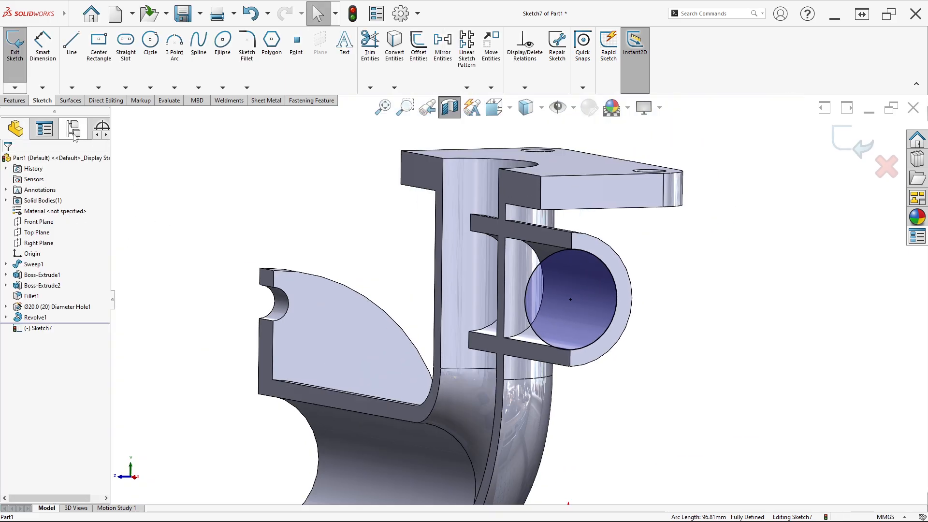
Extrude-cut the converted circle Up To Next to open the vertical pipe's wall inside the branch
click(15, 100)
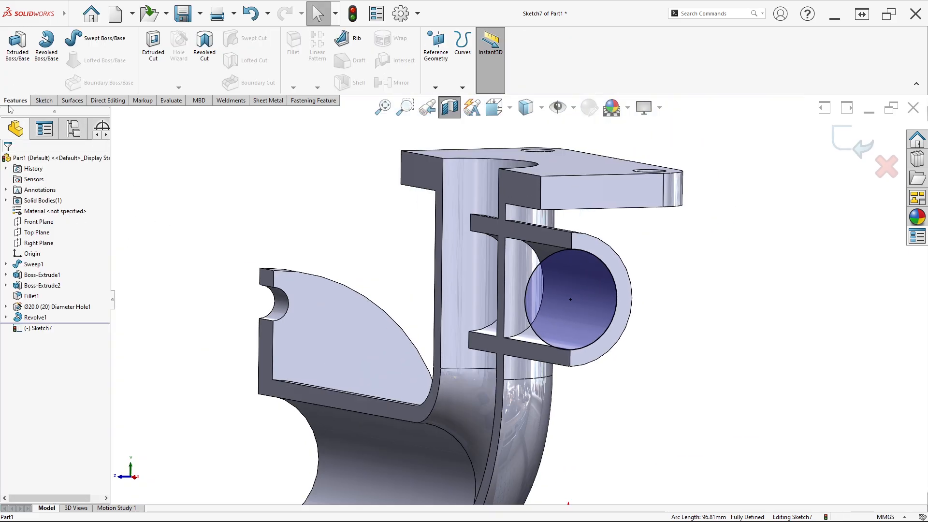
click(153, 48)
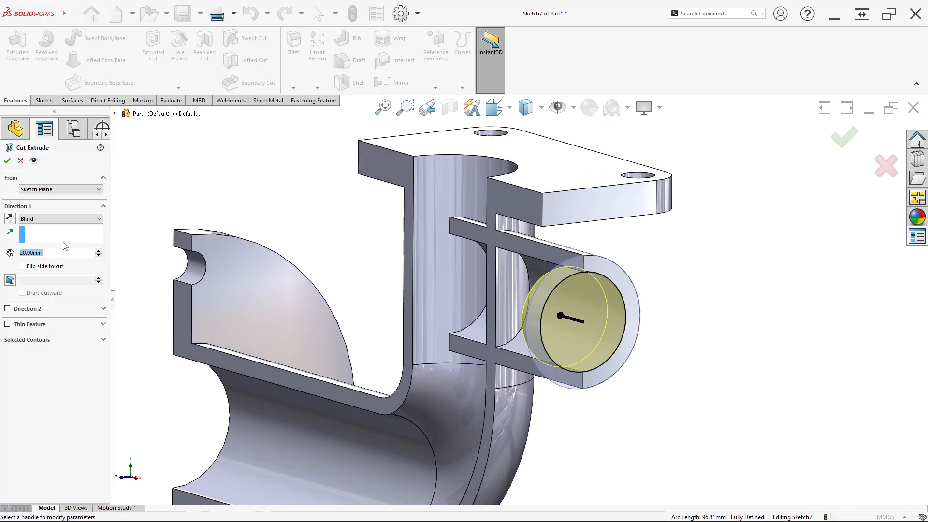
click(58, 220)
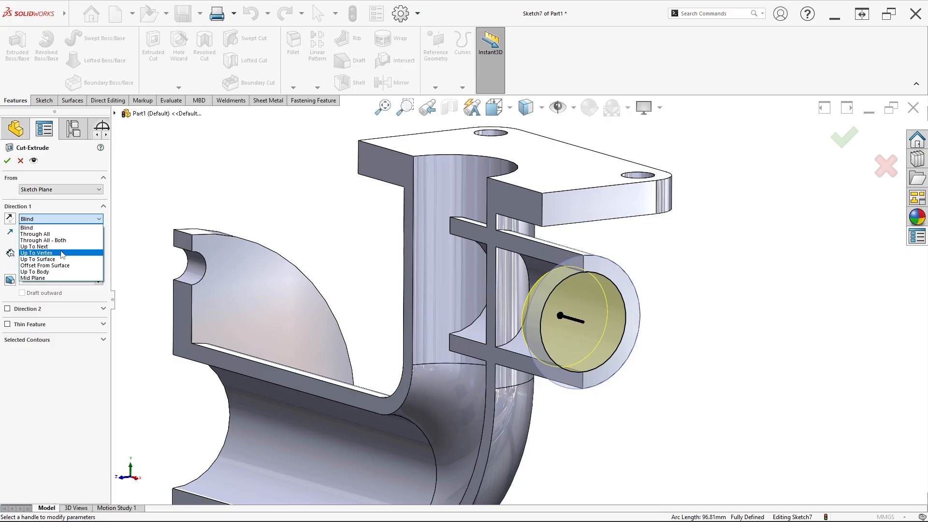
click(44, 246)
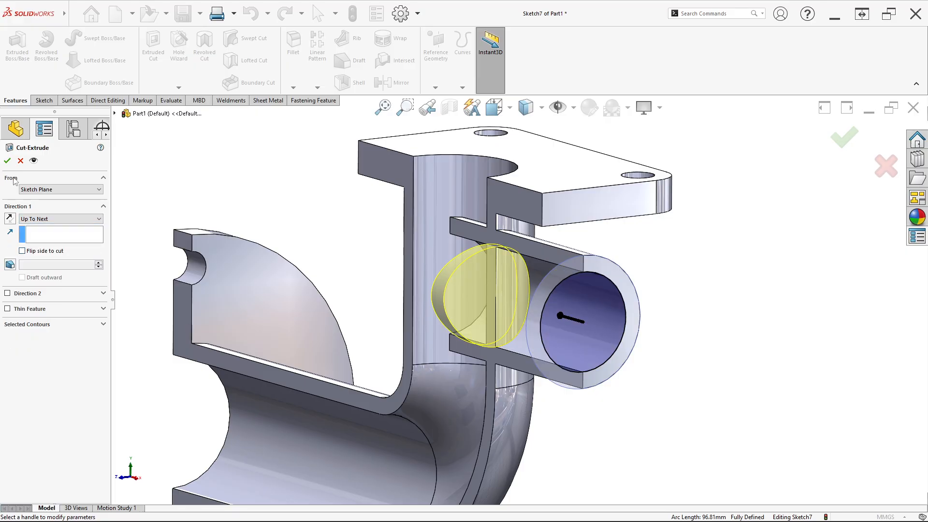
key(Return)
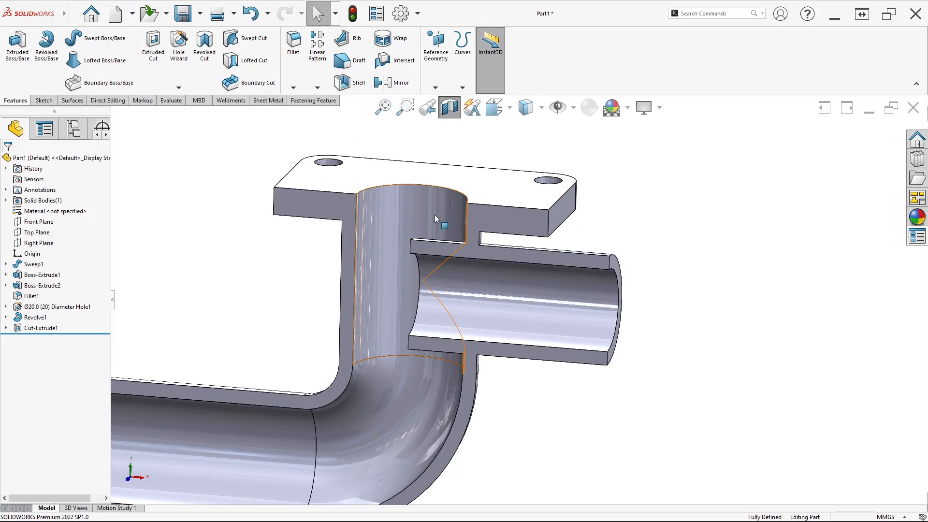
Start a sketch on the square flange's upper face and convert the bore's circular edge into a sketch circle
middle_drag(446, 184, 446, 201)
click(454, 181)
right_click(455, 180)
click(475, 161)
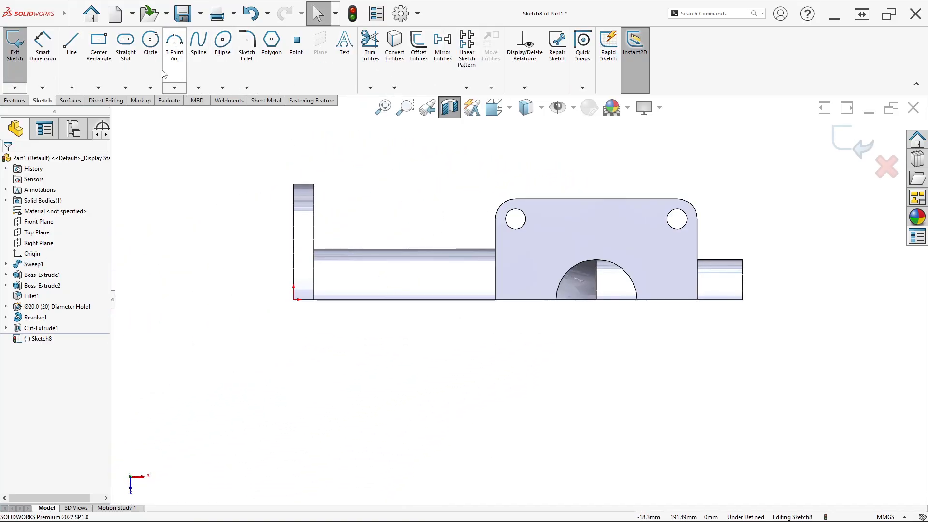
click(10, 100)
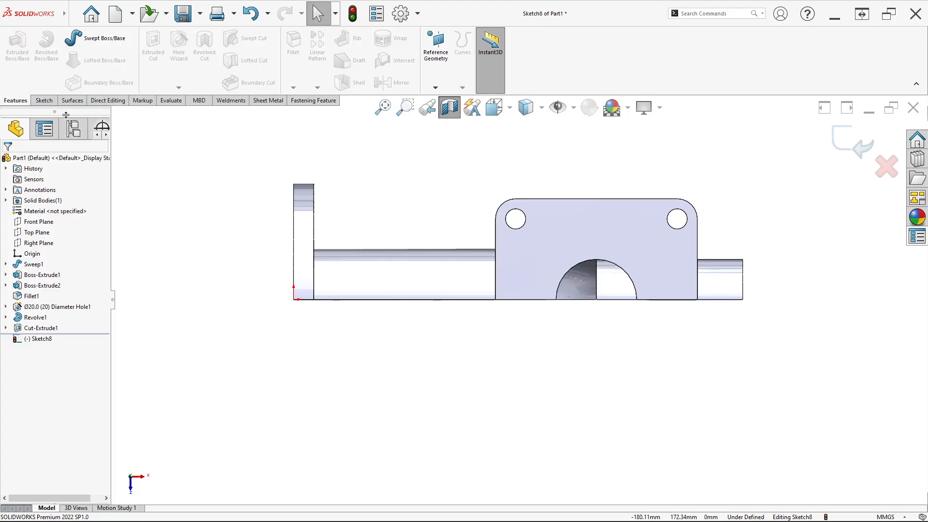
click(42, 101)
click(396, 72)
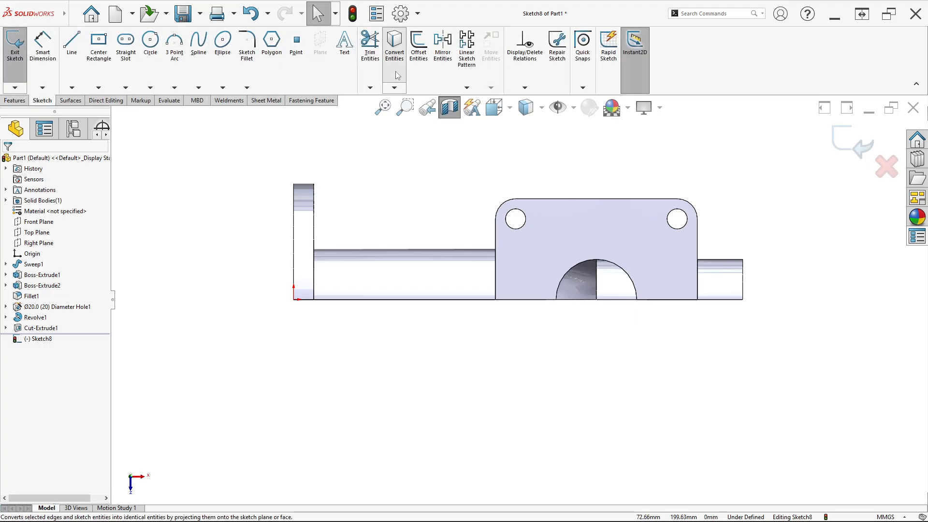
click(570, 273)
click(7, 160)
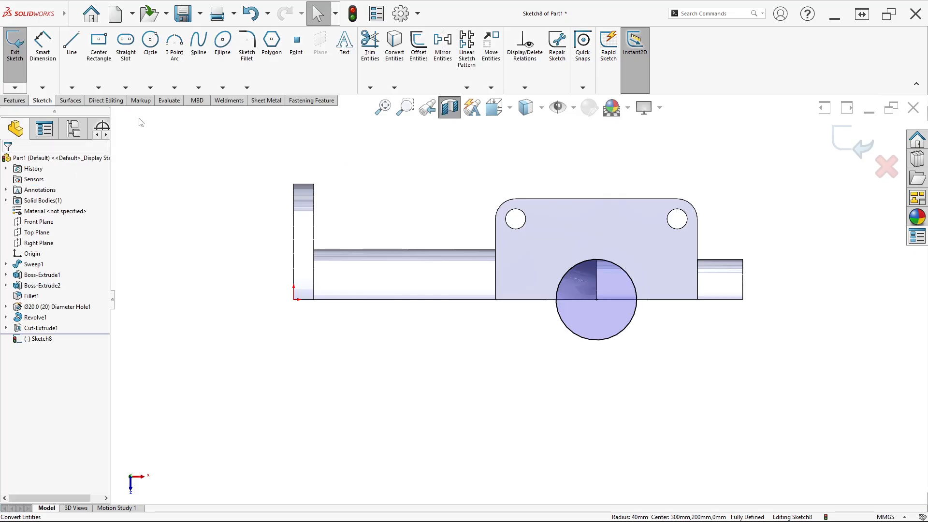
Extrude-cut the converted circle Up To Next to remove the branch pipe material protruding into the vertical bore
click(14, 100)
click(154, 48)
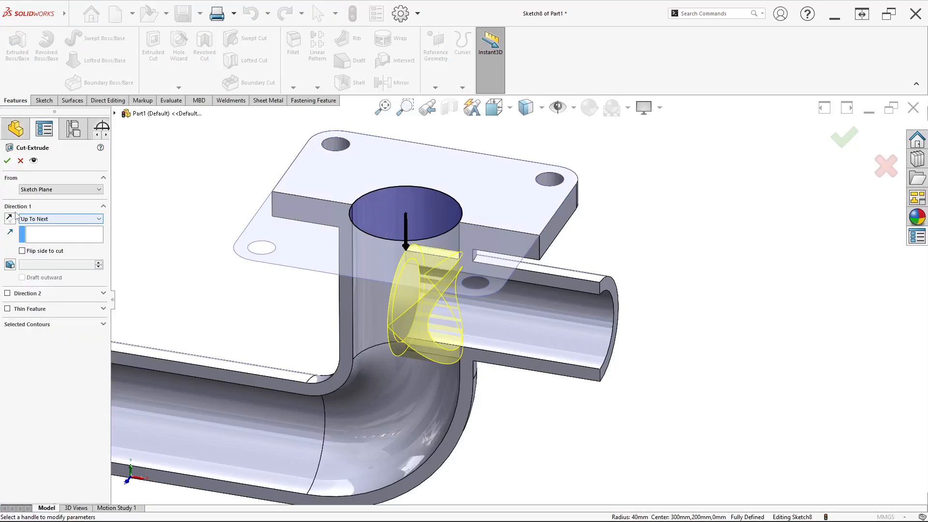
click(7, 161)
middle_drag(190, 265, 364, 331)
scroll(371, 321, up, 5)
scroll(363, 330, down, 2)
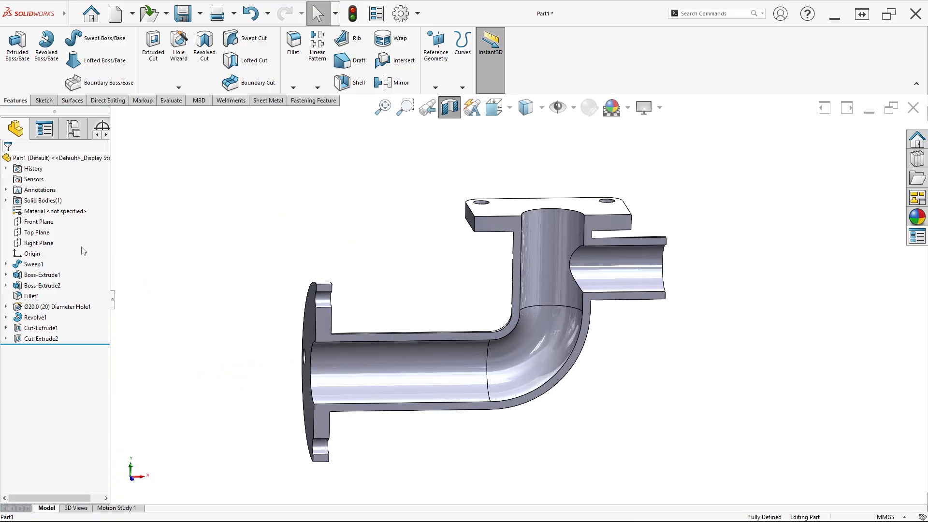
Start a sketch on the Front Plane and draw a vertical centerline about 110 mm long, rising from inside the horizontal pipe
right_click(40, 225)
click(49, 208)
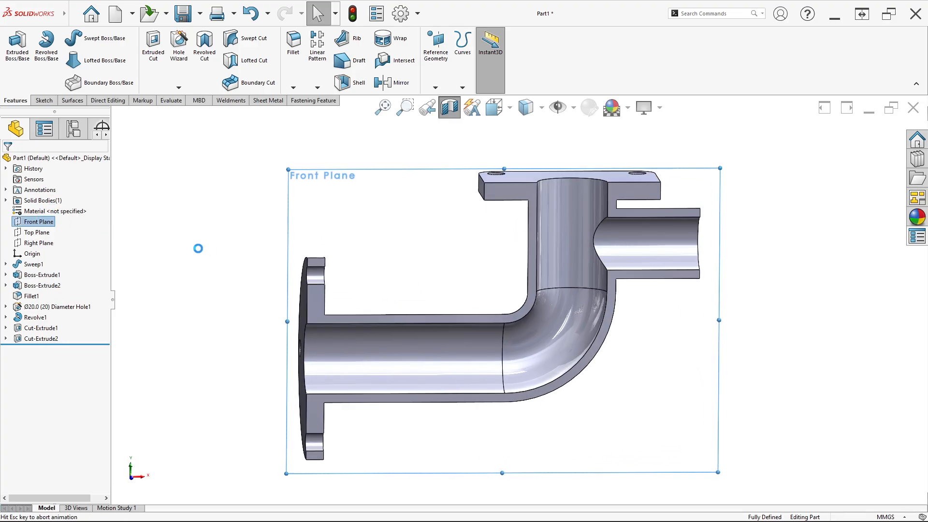
key(alt+Tab)
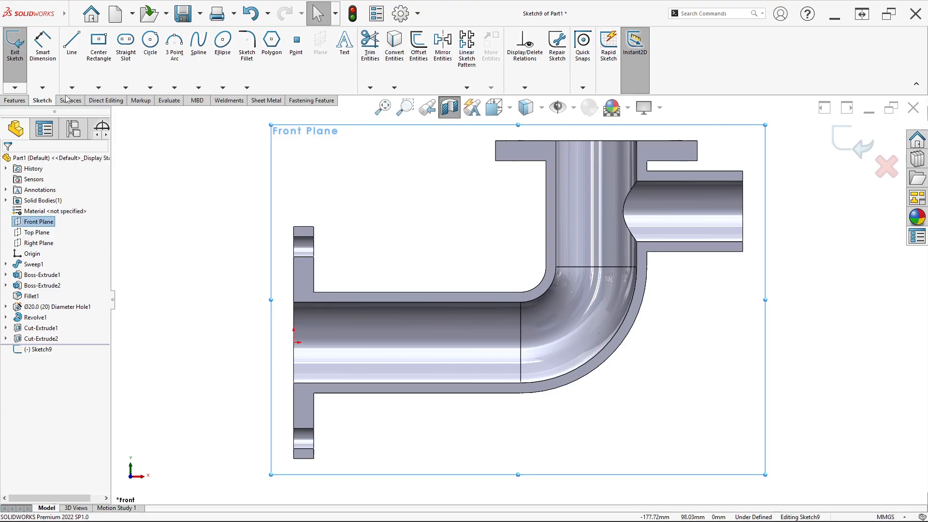
click(72, 88)
click(83, 106)
drag(381, 342, 381, 230)
key(Escape)
click(294, 342)
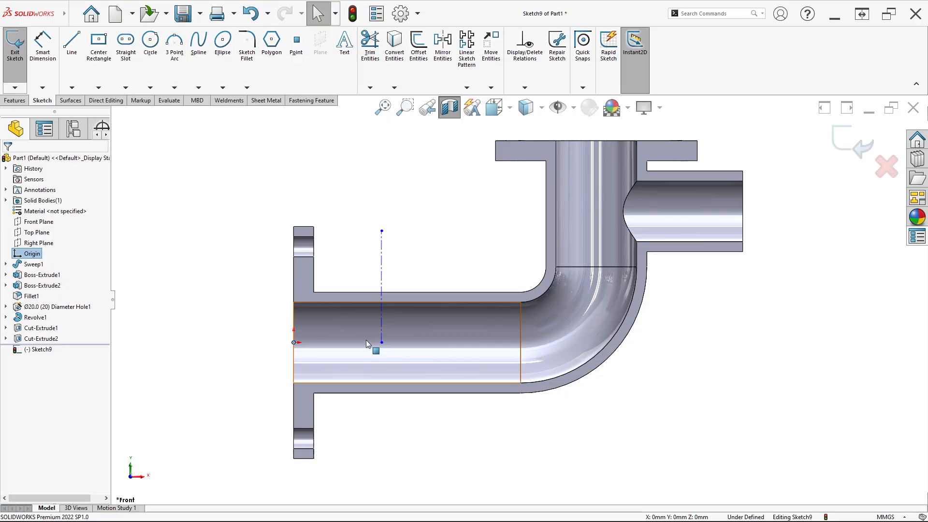
key(Escape)
Dimension the centerline's upper endpoint 115 mm above the origin
click(38, 76)
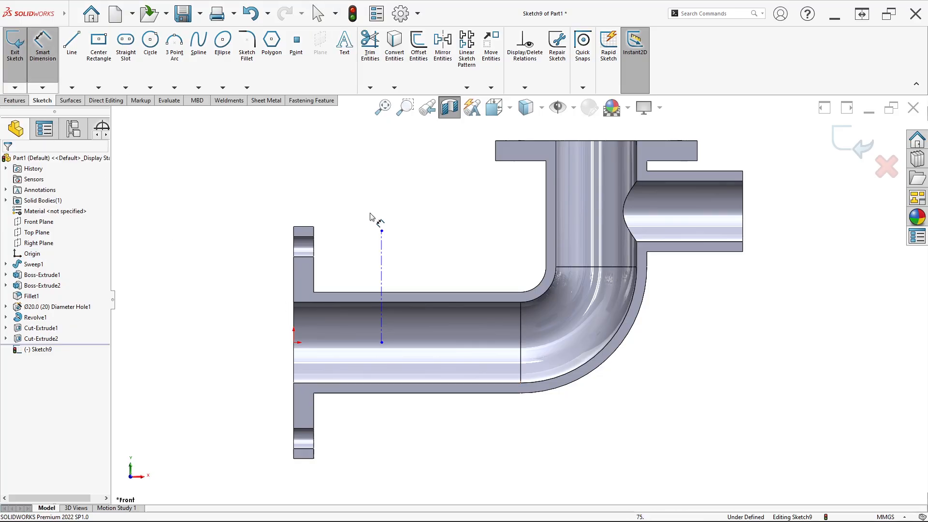
click(382, 231)
click(293, 342)
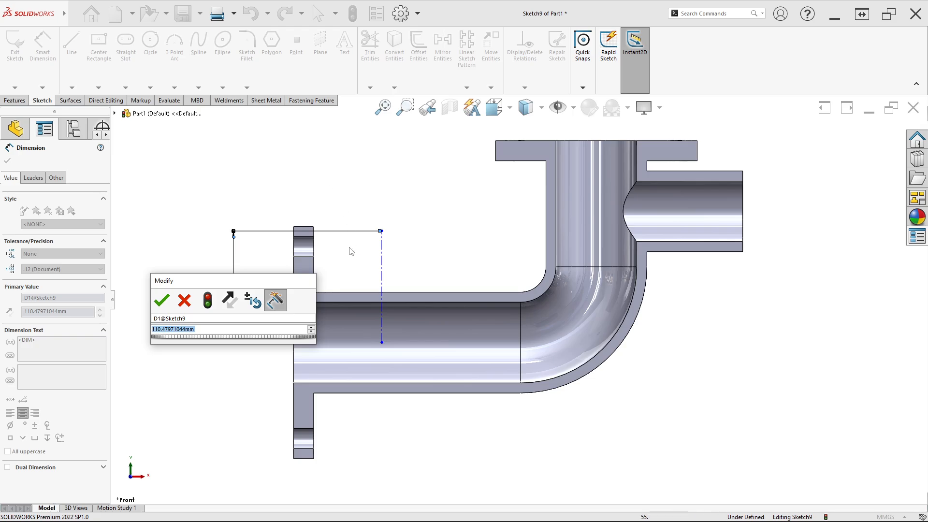
text(1)
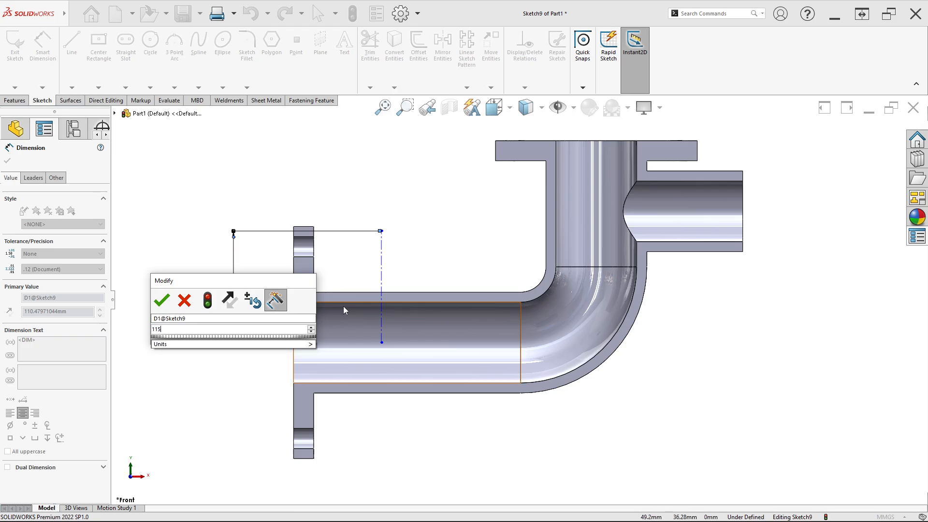
text(15)
key(Return)
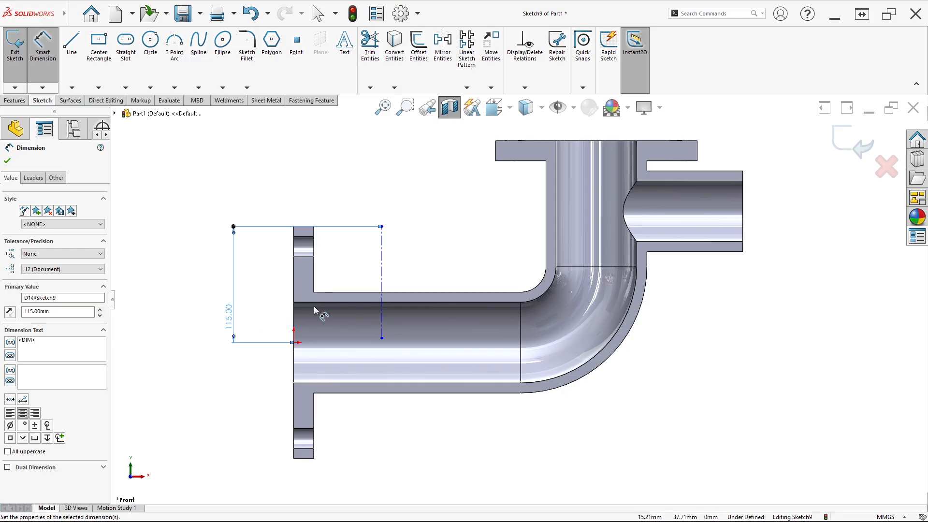
Sketch a narrow closed rectangular profile about 110 mm tall beside the centerline, level with both of its ends
scroll(329, 221, down, 2)
key(l)
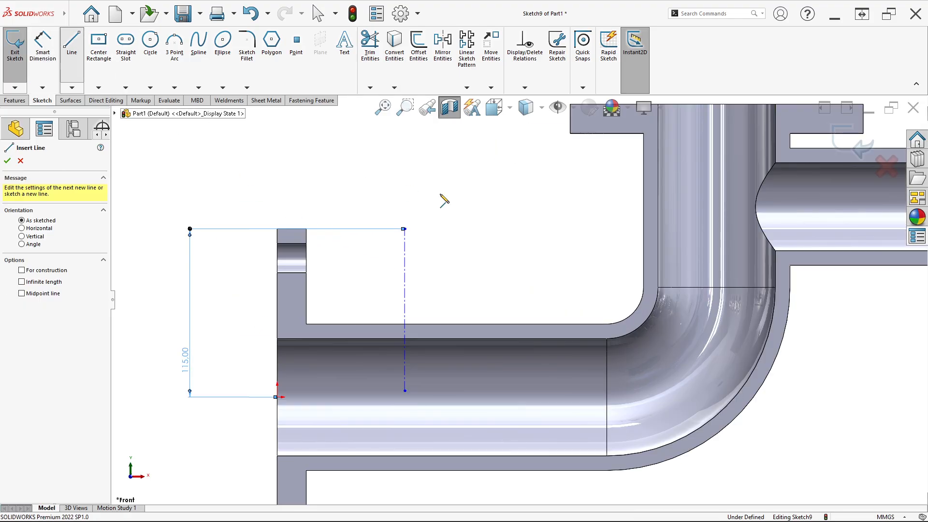
click(444, 228)
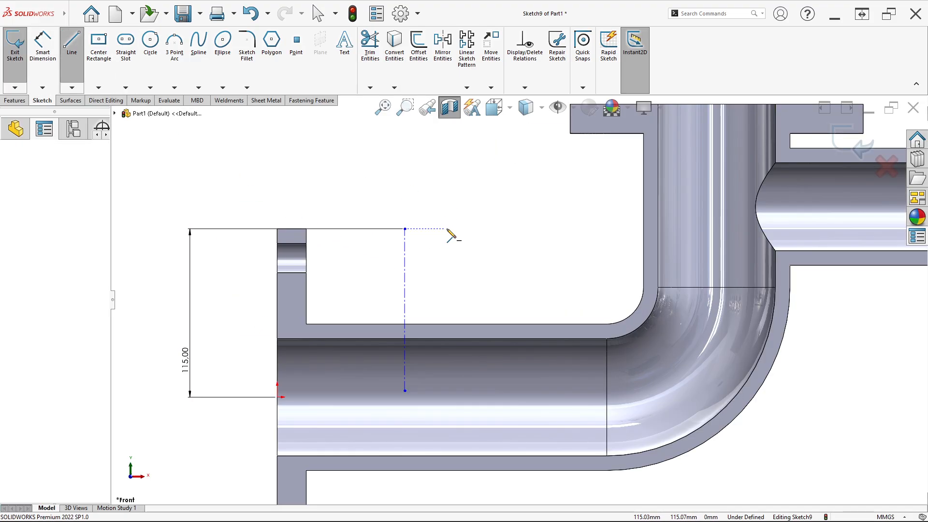
click(471, 228)
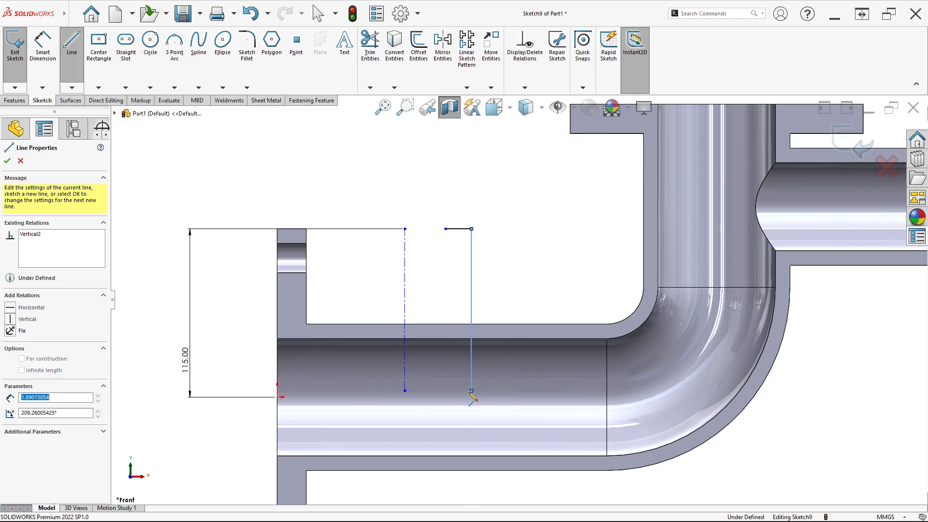
click(445, 391)
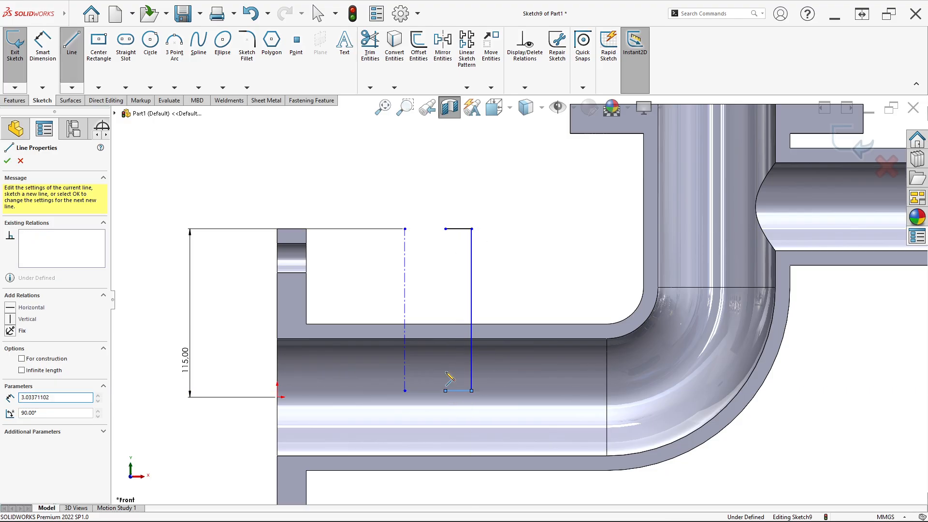
click(444, 228)
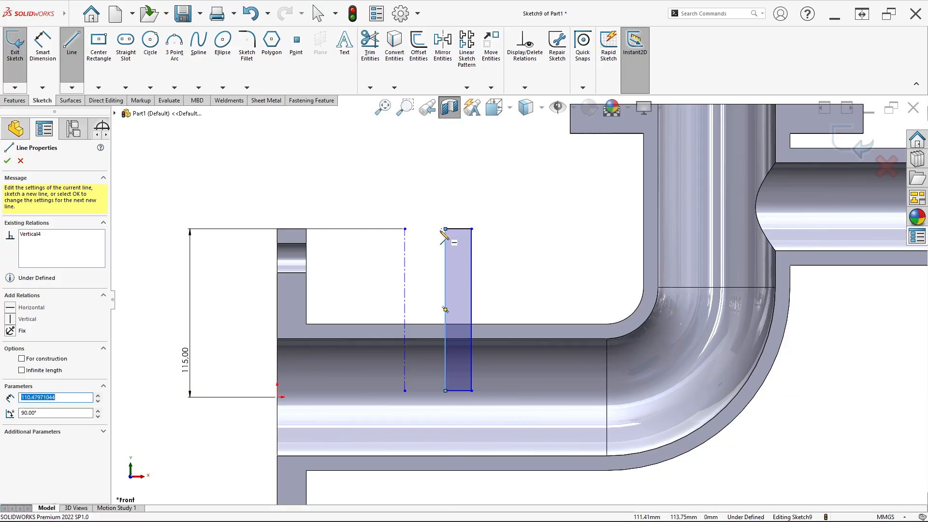
Dimension the profile's inner edge about the centerline as a 60 mm diameter, checking the value against the reference drawing
click(33, 71)
click(446, 261)
click(404, 253)
click(392, 211)
key(alt+Tab)
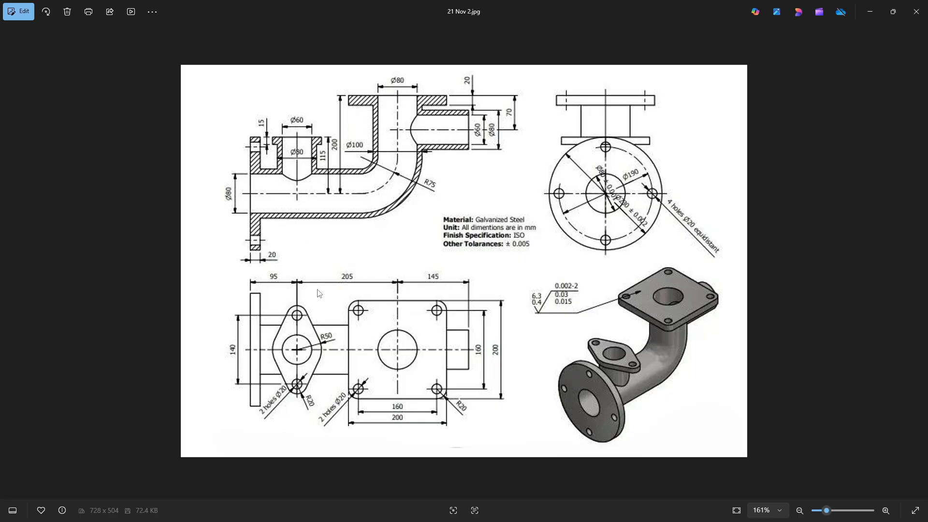
key(alt+Tab)
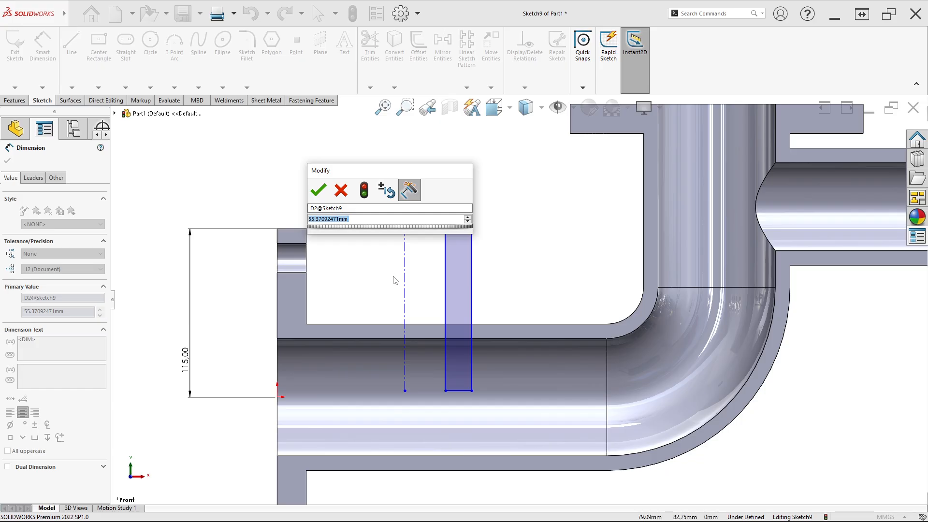
text(60)
key(Return)
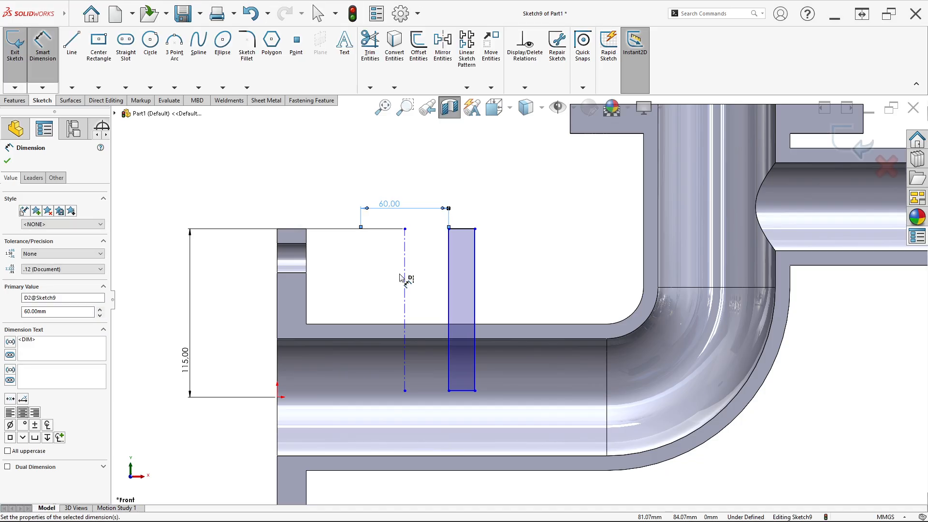
Dimension the profile's outer edge about the centerline as an 80 mm diameter, checking the value against the reference drawing
click(474, 282)
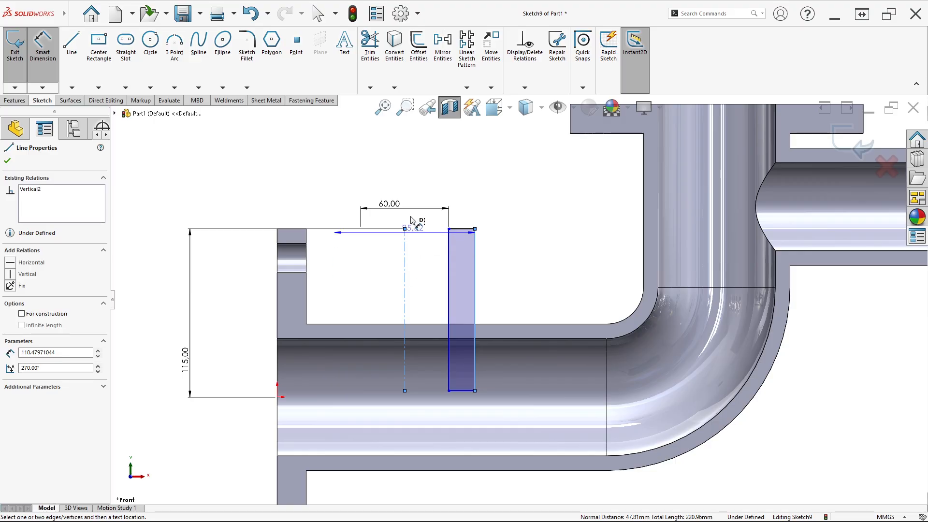
click(400, 183)
key(alt+Tab)
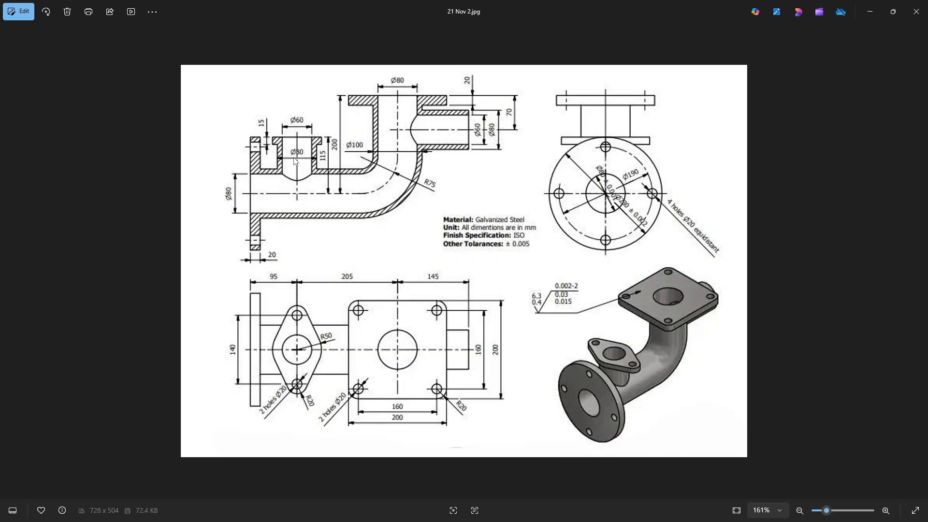
key(alt+Tab)
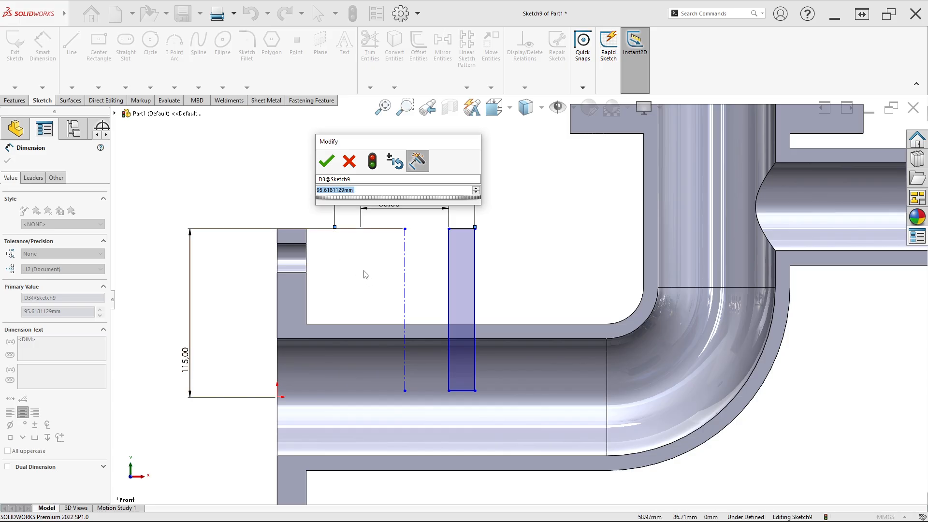
text(80)
key(Return)
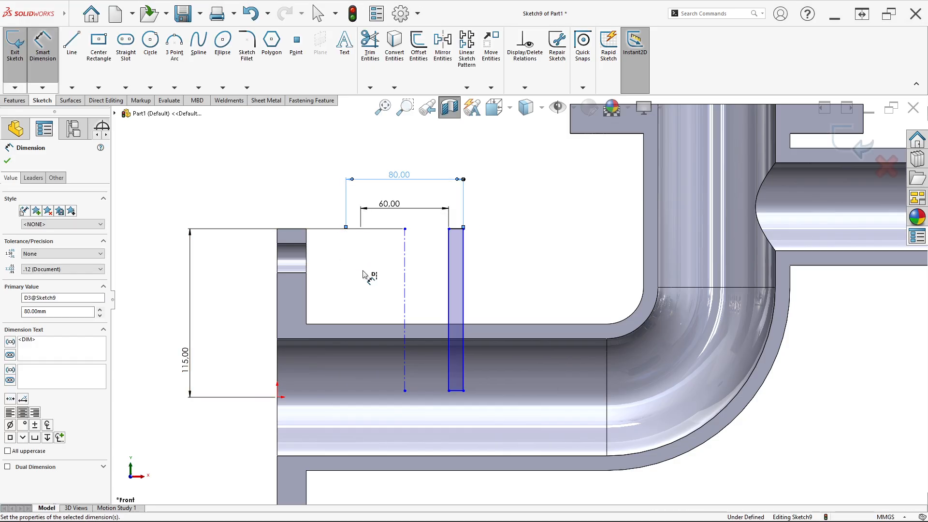
click(7, 102)
click(57, 62)
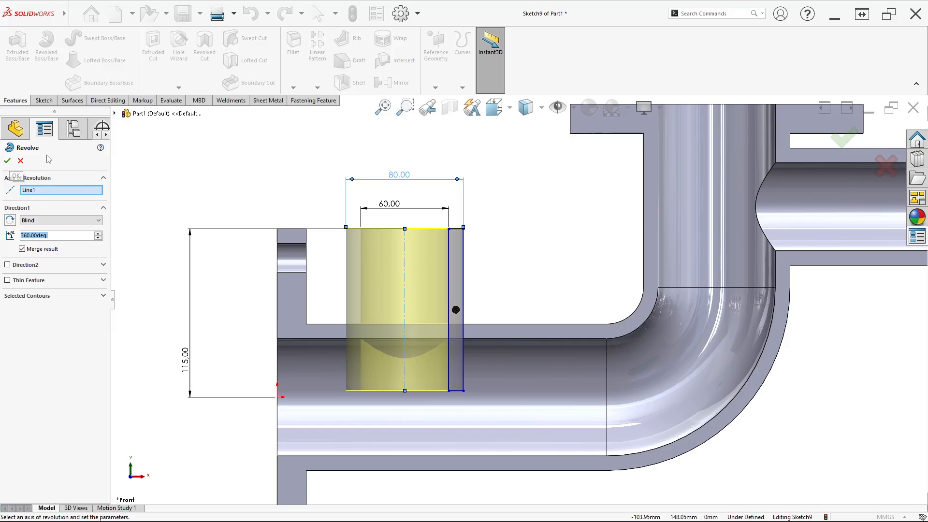
click(20, 160)
Check the vertical branch's position in the reference drawing and dimension the centerline 95 mm horizontally from the origin
key(alt+Tab)
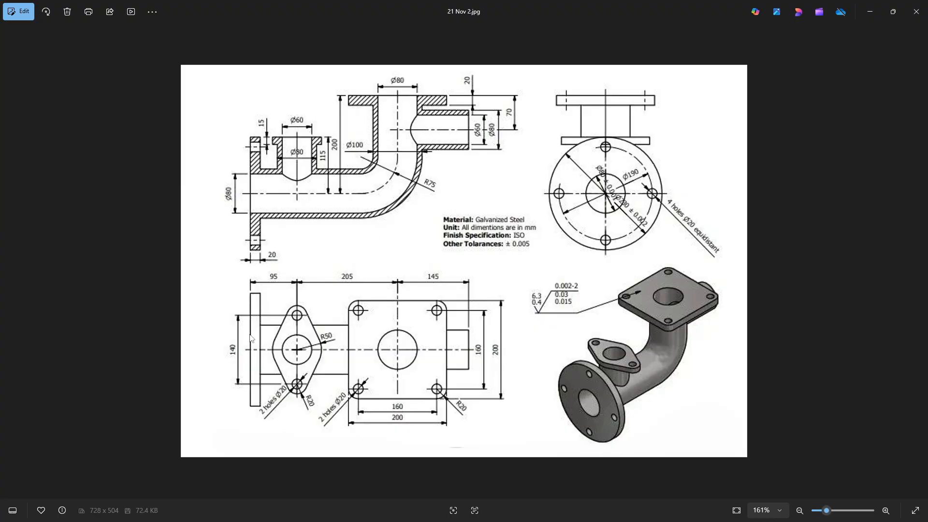
key(alt+Tab)
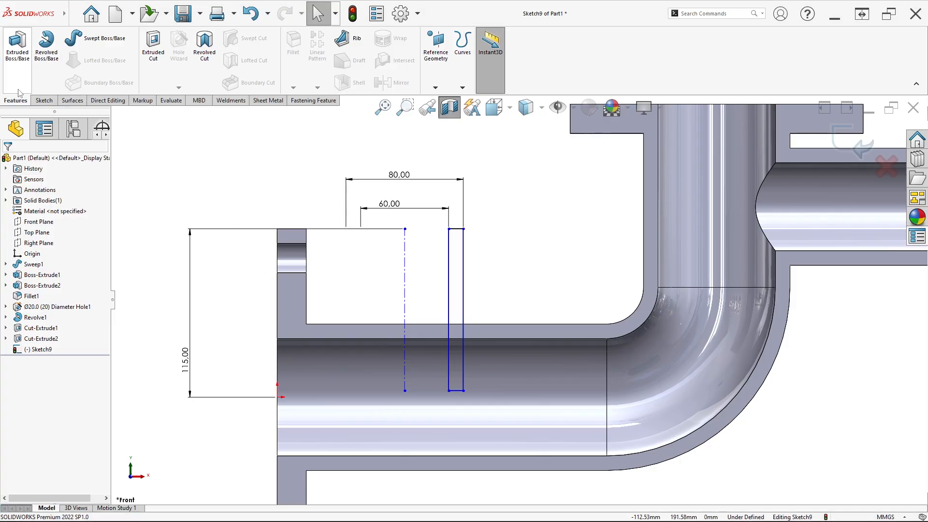
click(42, 51)
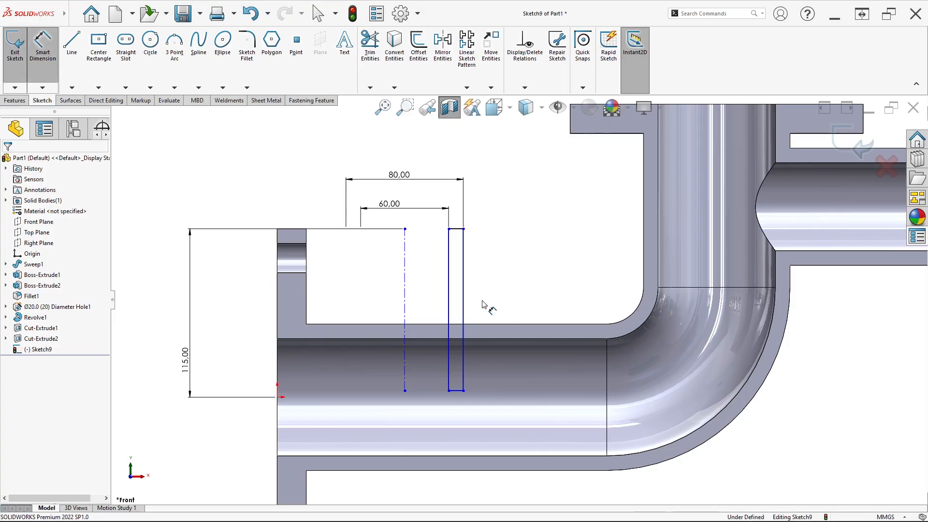
click(405, 289)
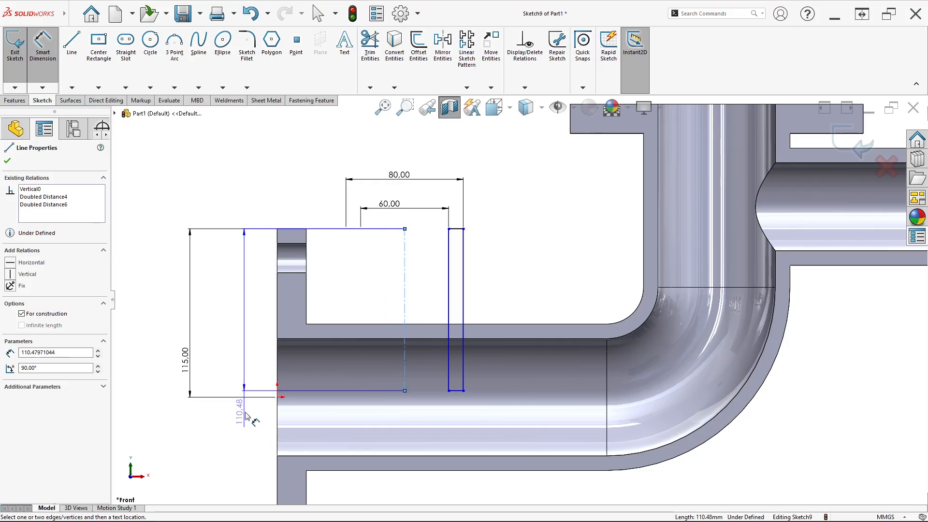
click(277, 397)
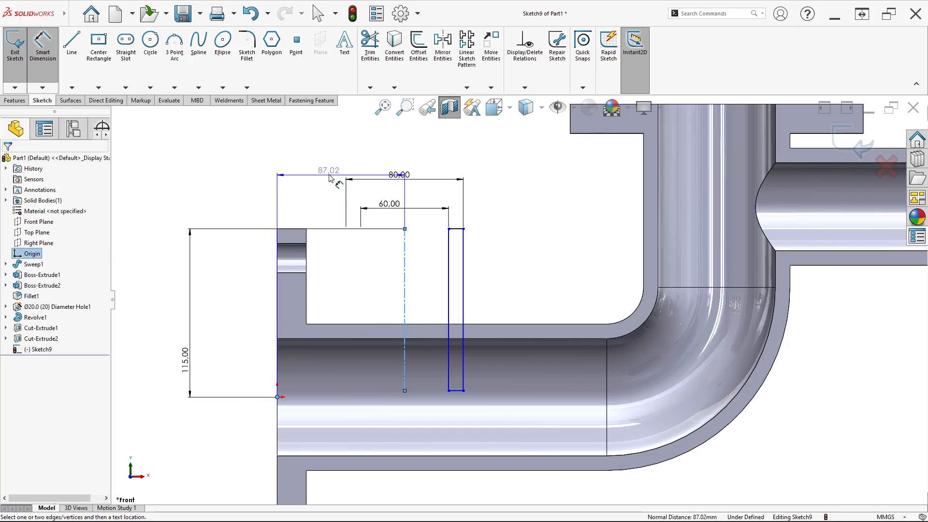
click(342, 156)
text(95)
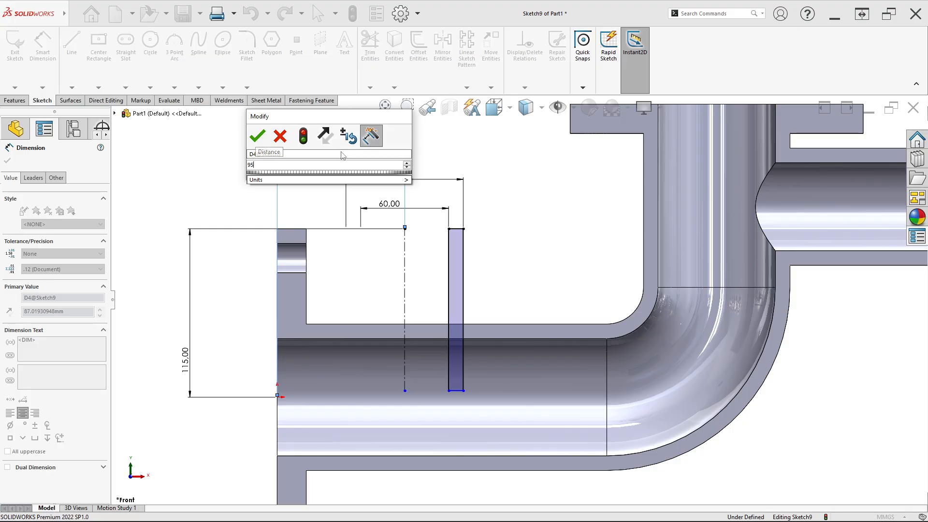
key(Return)
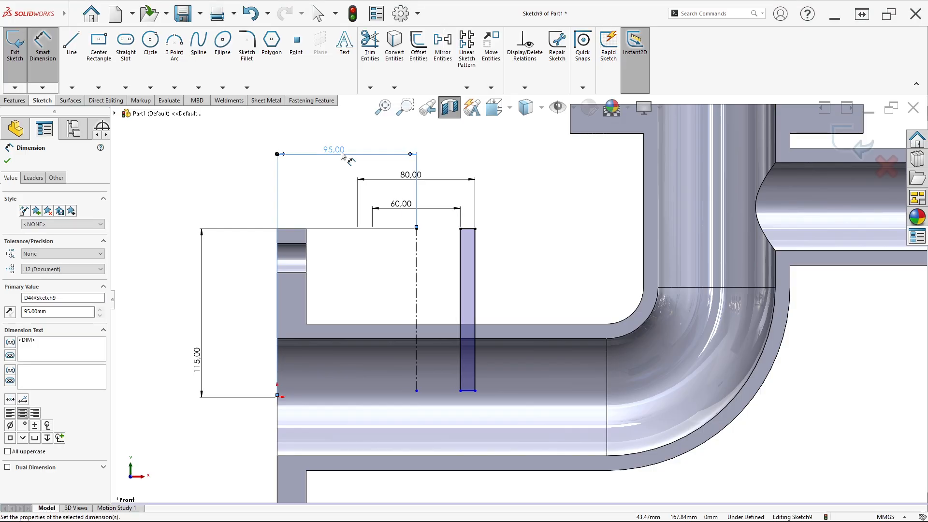
Revolve the thin profile 360° about the vertical centerline to form the upright branch pipe, merged with the horizontal pipe
click(23, 101)
click(47, 44)
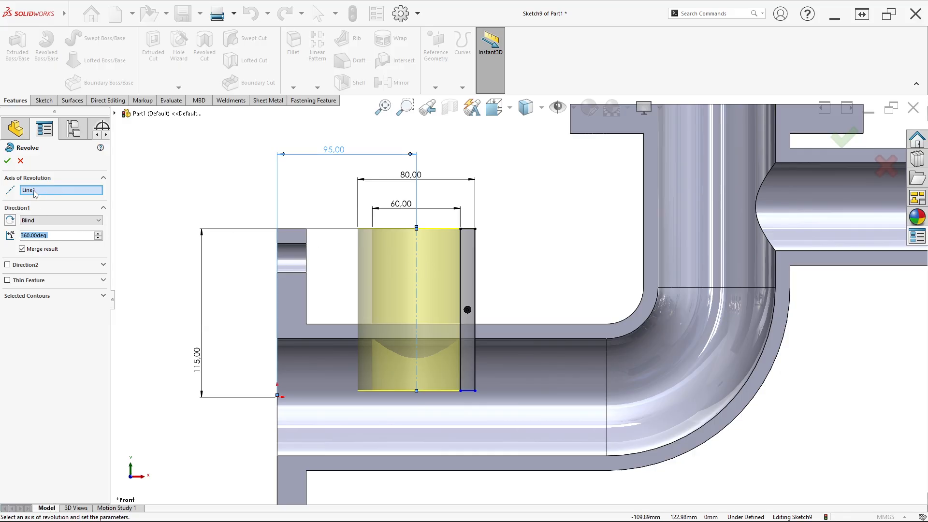
click(7, 161)
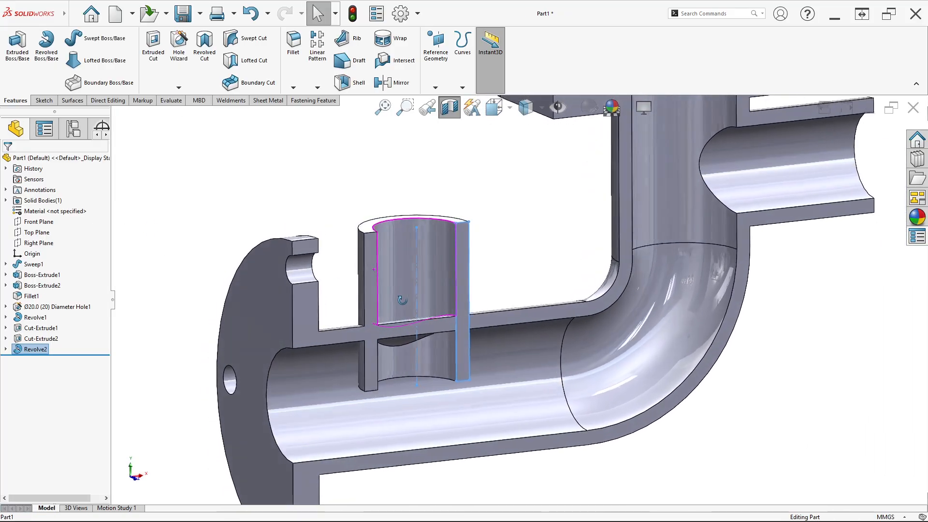
Start a sketch on the upright branch pipe's top face and convert its inner bore edge into a sketch circle
scroll(401, 319, down, 5)
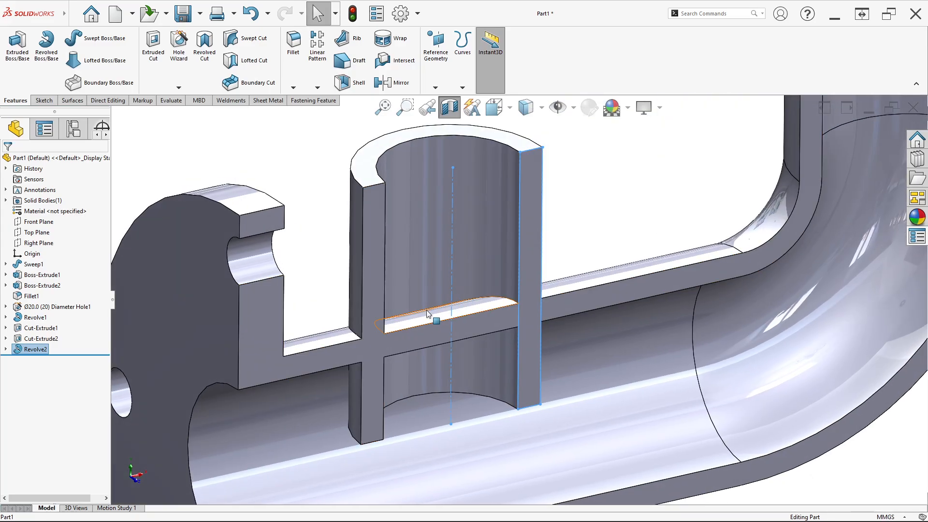
scroll(377, 196, up, 5)
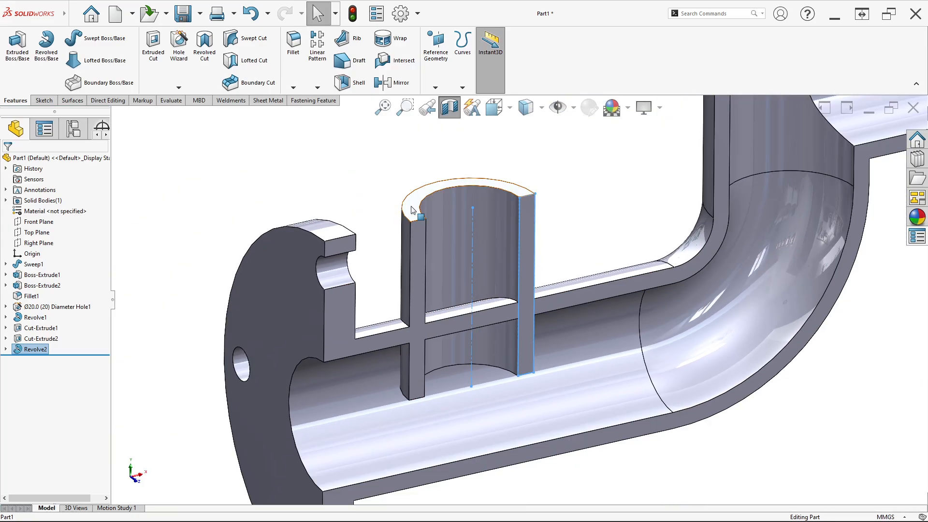
right_click(415, 209)
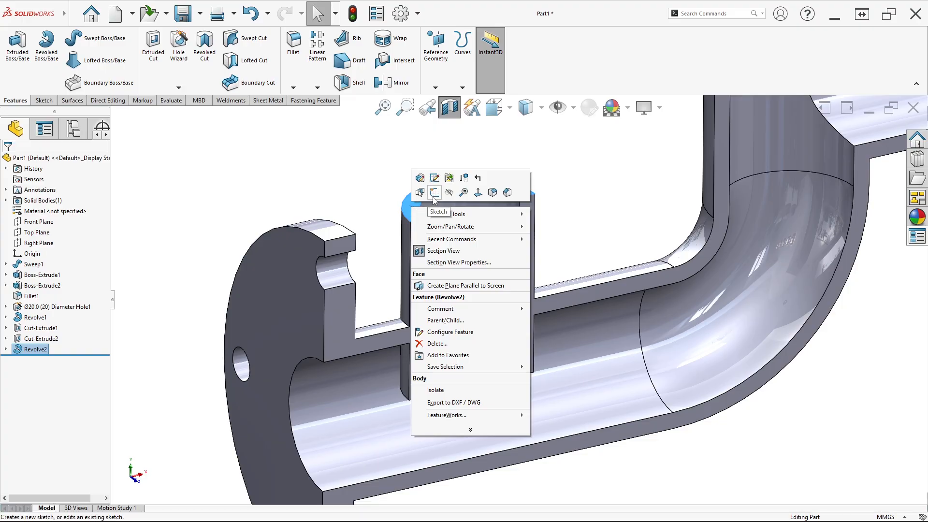
click(433, 193)
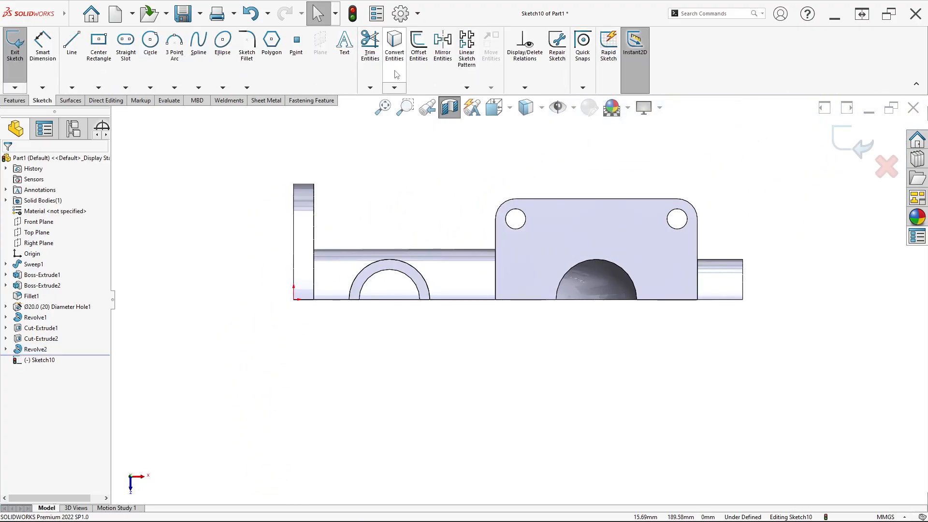
click(397, 74)
click(383, 271)
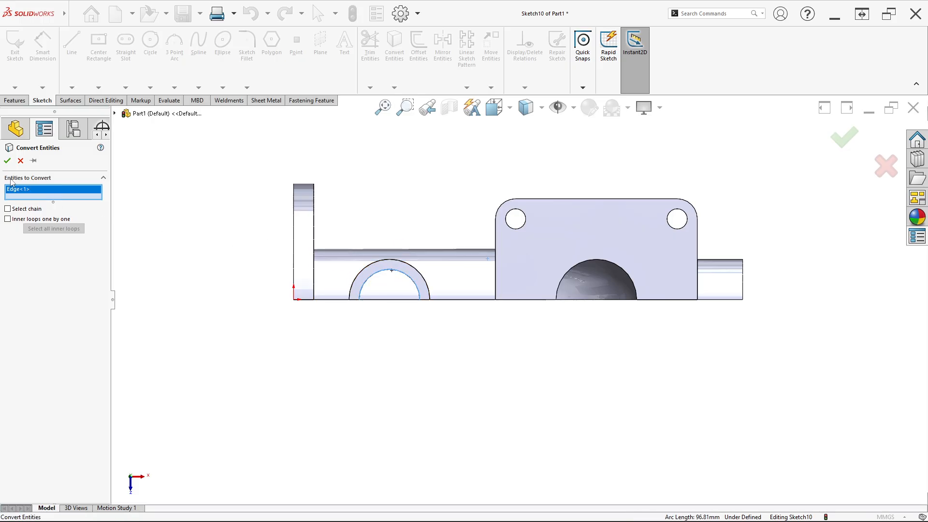
click(8, 161)
Cut-extrude the converted circle Up To Next to open the main pipe's wall beneath the upright branch
click(14, 100)
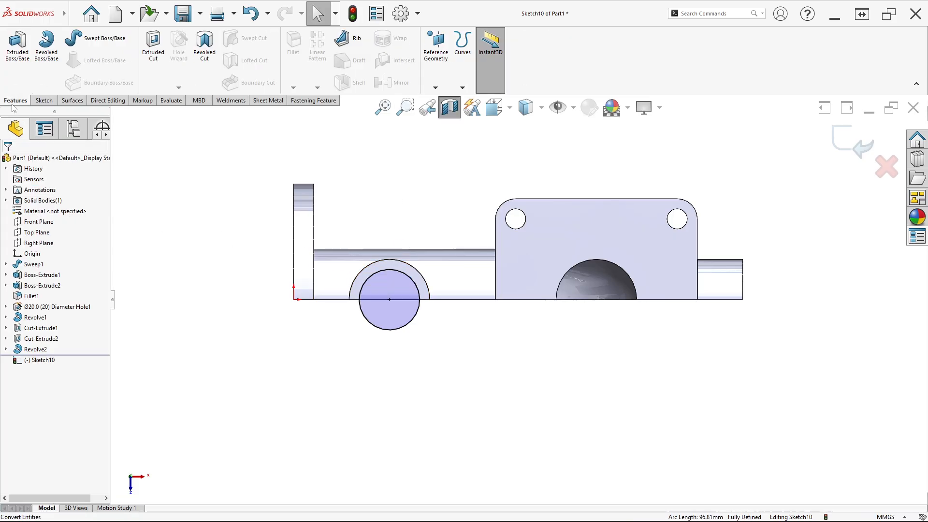
click(153, 69)
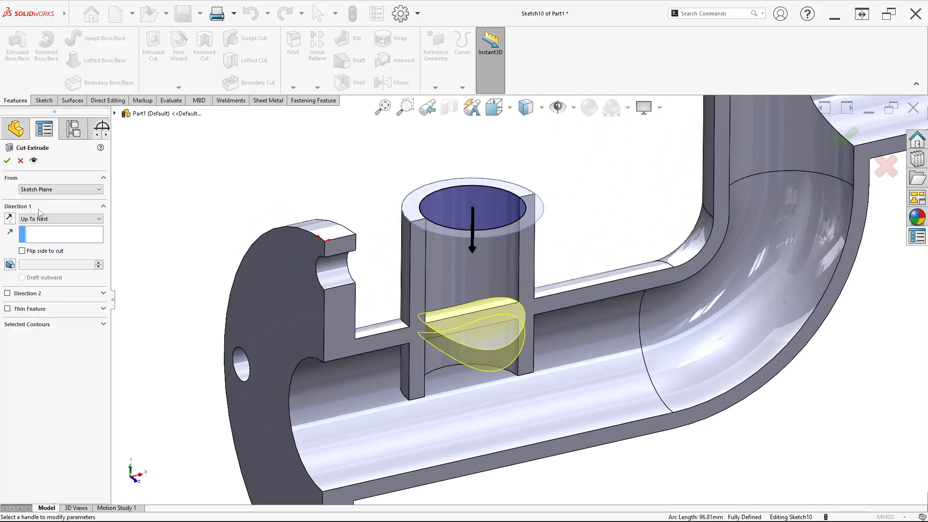
click(7, 161)
Start a sketch on the round end flange's outer face and convert its central bore edge into a sketch circle
middle_drag(362, 280, 372, 356)
click(366, 329)
right_click(366, 328)
click(385, 279)
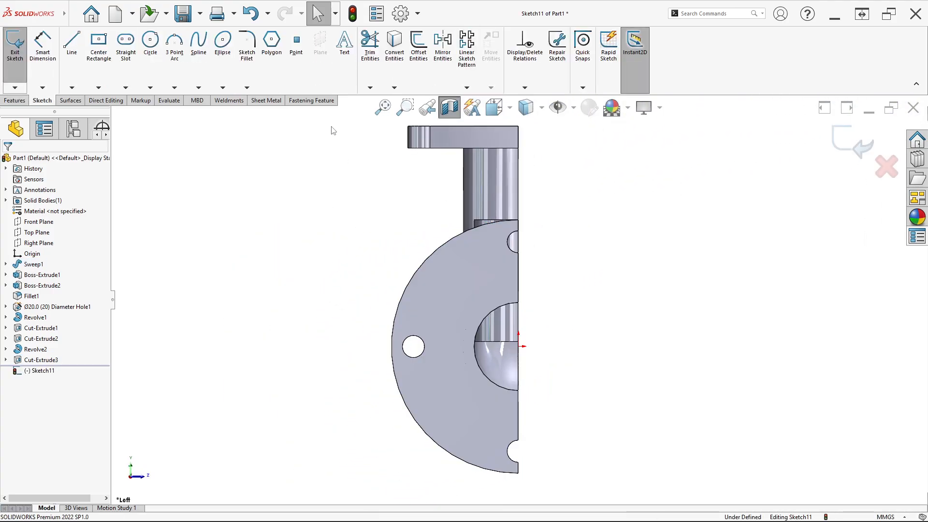
click(394, 46)
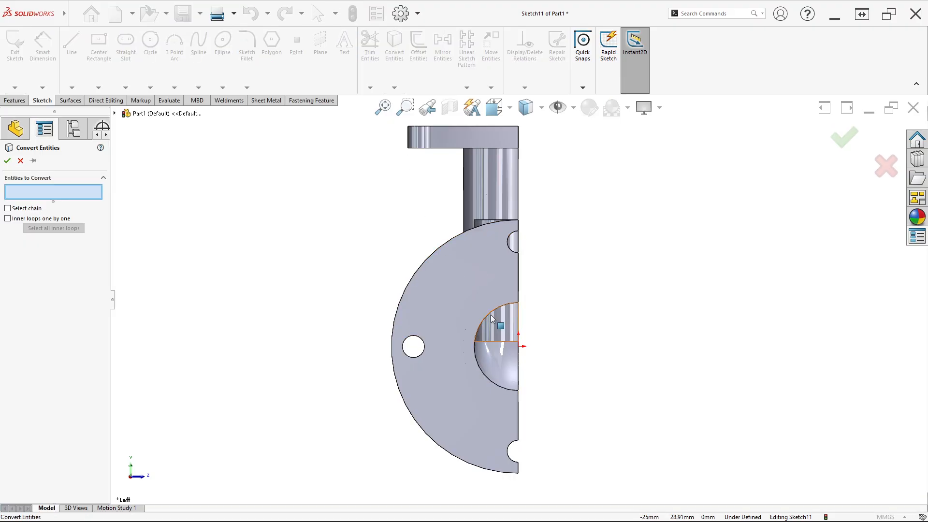
click(479, 365)
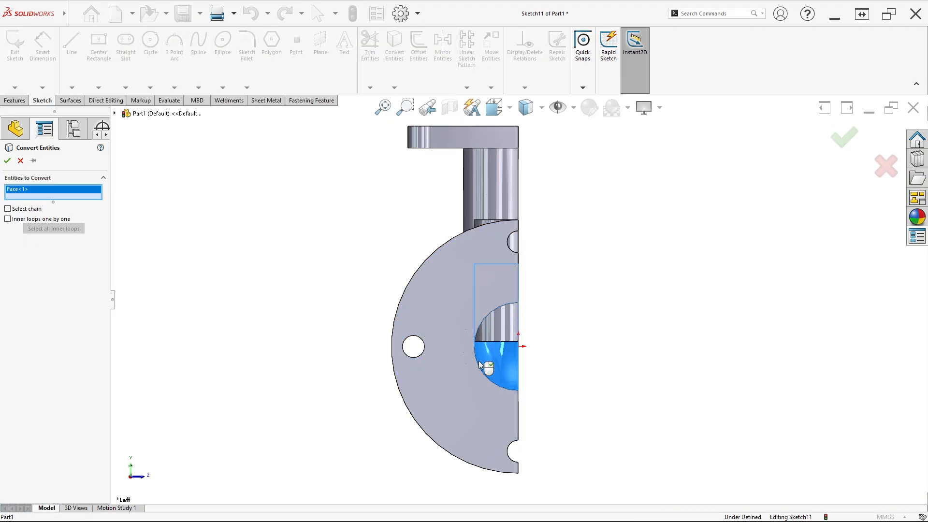
click(478, 363)
click(476, 357)
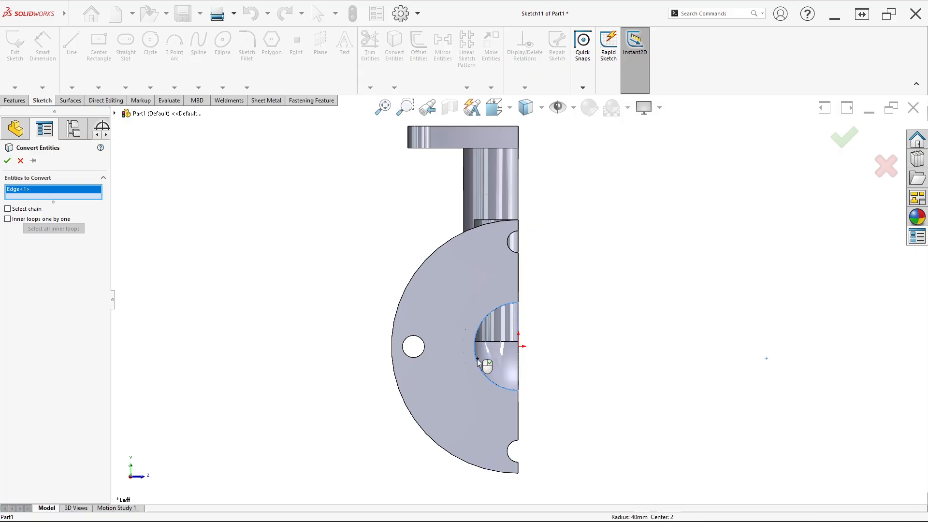
click(7, 160)
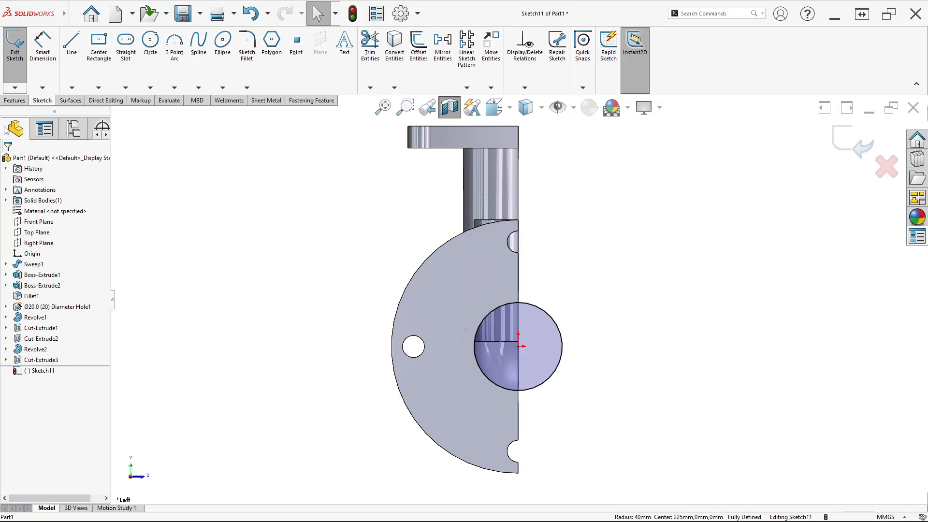
Cut-extrude the bore circle Up To Next to remove the branch pipe material protruding into the main bore
click(14, 101)
click(154, 43)
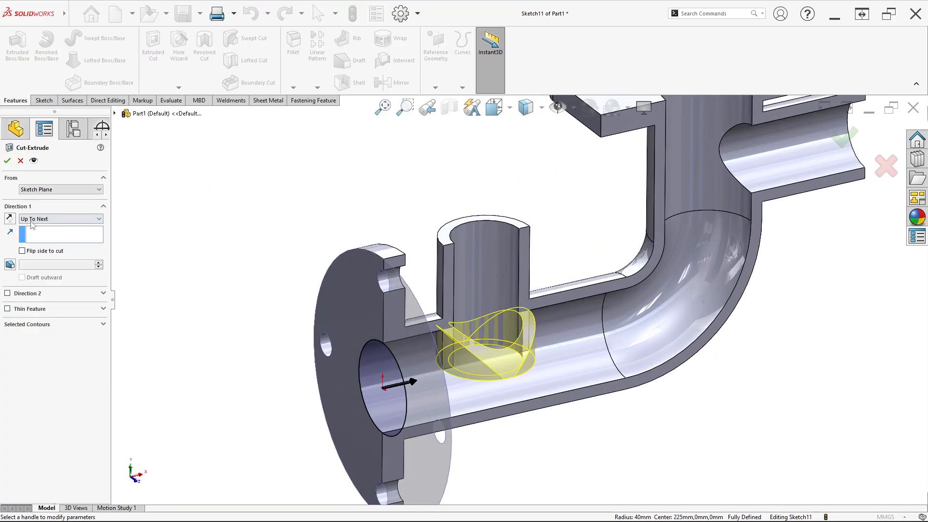
click(7, 160)
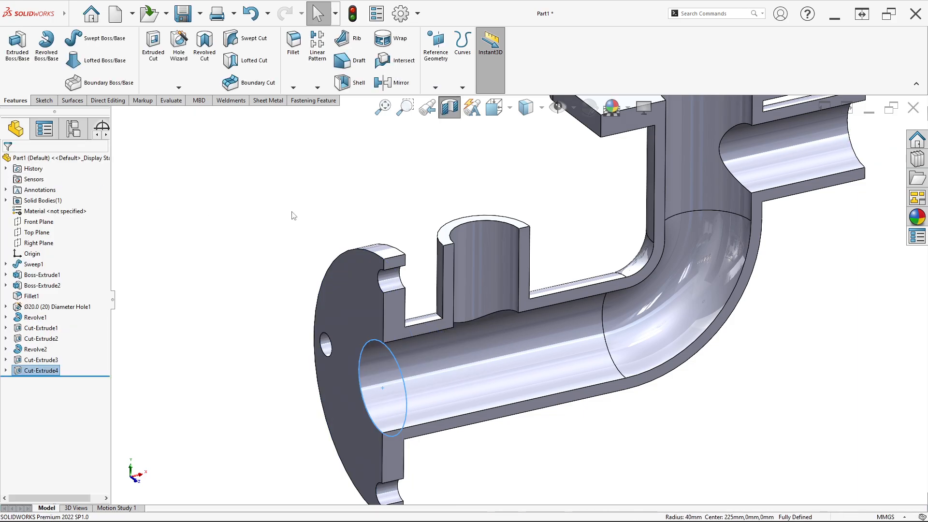
Inspect the bores at the branch junctions in the section view and study the upright branch's flange in the reference drawing
middle_drag(386, 252, 457, 295)
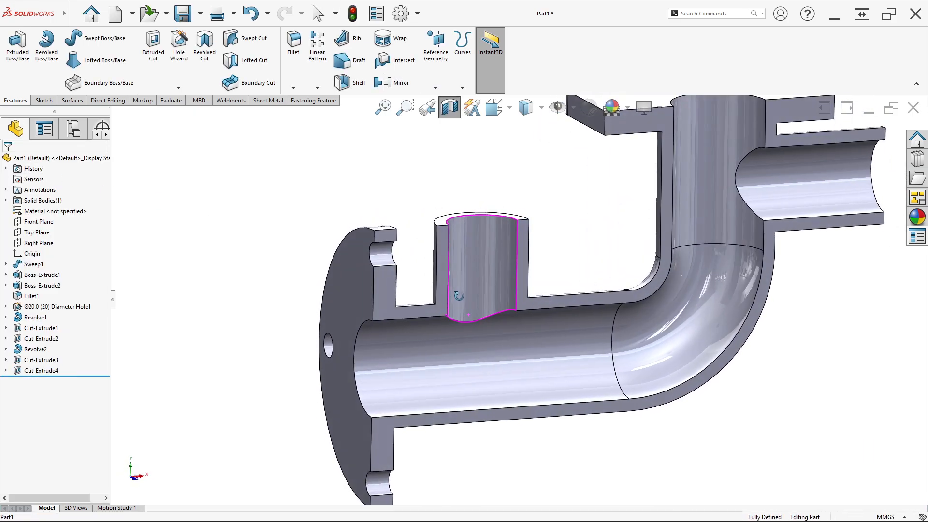
scroll(494, 278, up, 3)
scroll(498, 276, down, 3)
scroll(506, 293, up, 3)
middle_drag(500, 271, 513, 313)
scroll(512, 314, down, 2)
scroll(512, 314, up, 2)
key(alt+Tab)
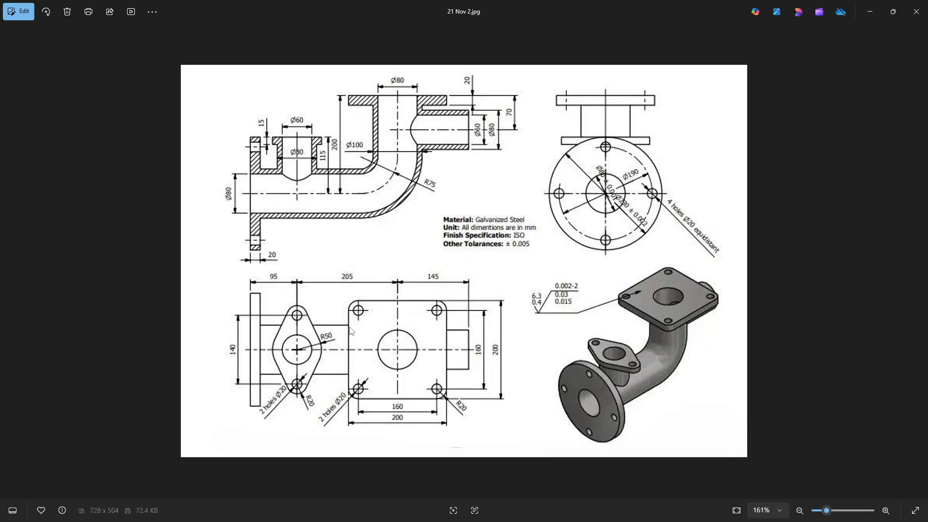
scroll(309, 341, up, 1)
scroll(512, 286, down, 1)
scroll(515, 287, up, 2)
scroll(513, 293, down, 2)
key(alt+Tab)
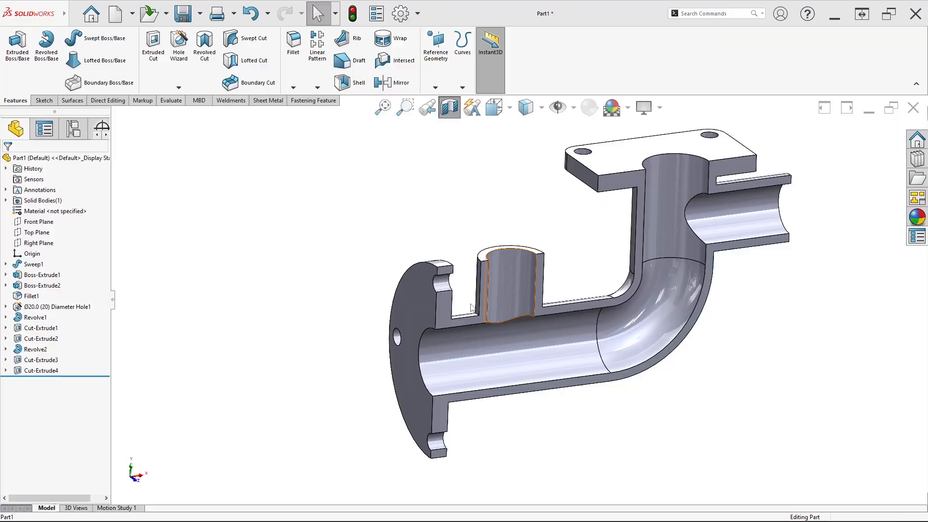
Turn off the section view, start a sketch on the upright branch's top face and convert its inner bore edge
click(449, 118)
scroll(469, 256, down, 5)
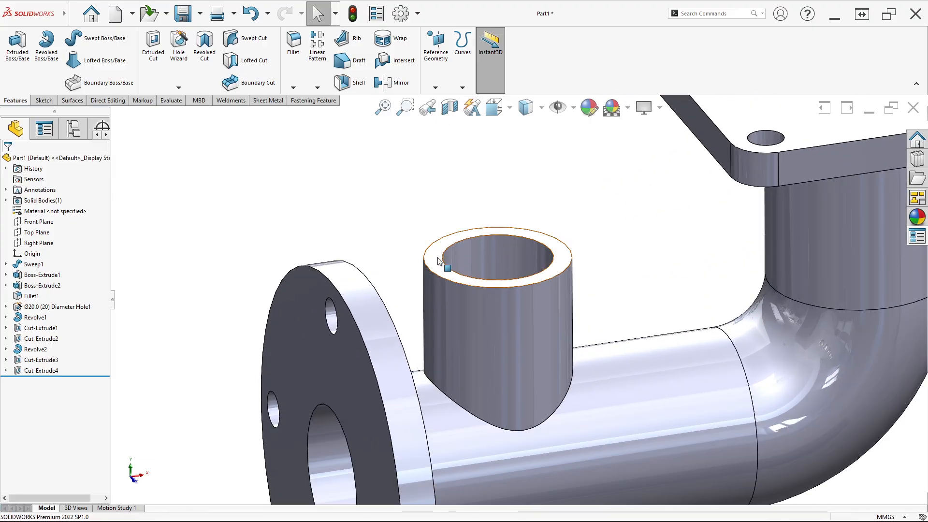
right_click(437, 257)
click(456, 242)
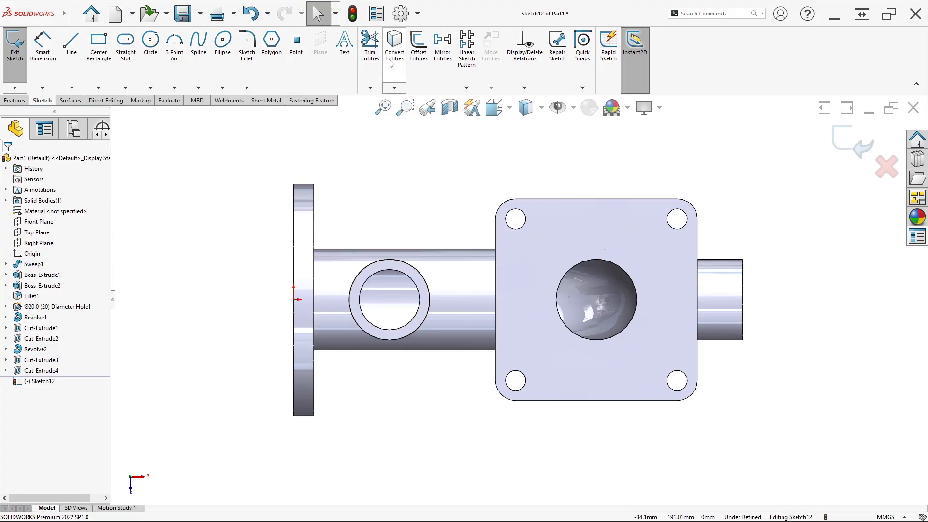
click(394, 46)
click(384, 279)
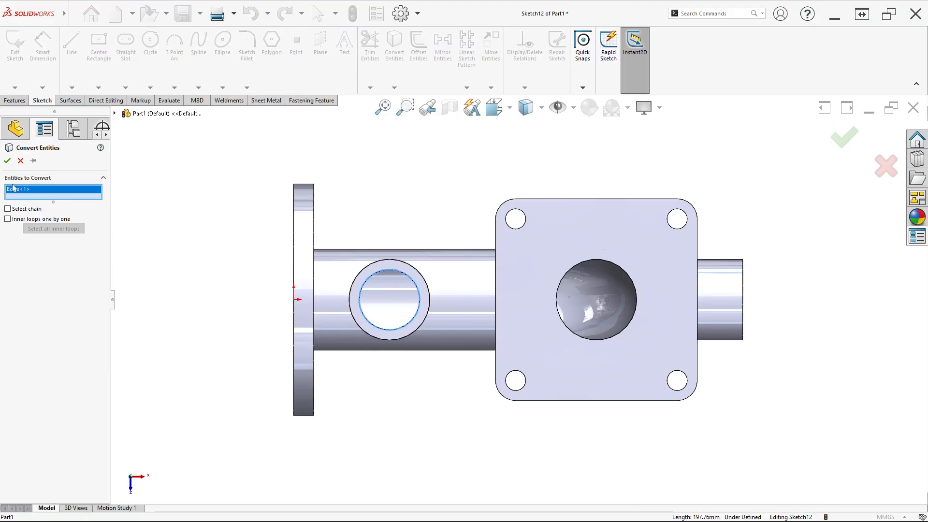
click(7, 161)
Draw a circle concentric with the branch bore and dimension its diameter as 100 mm
scroll(389, 310, down, 3)
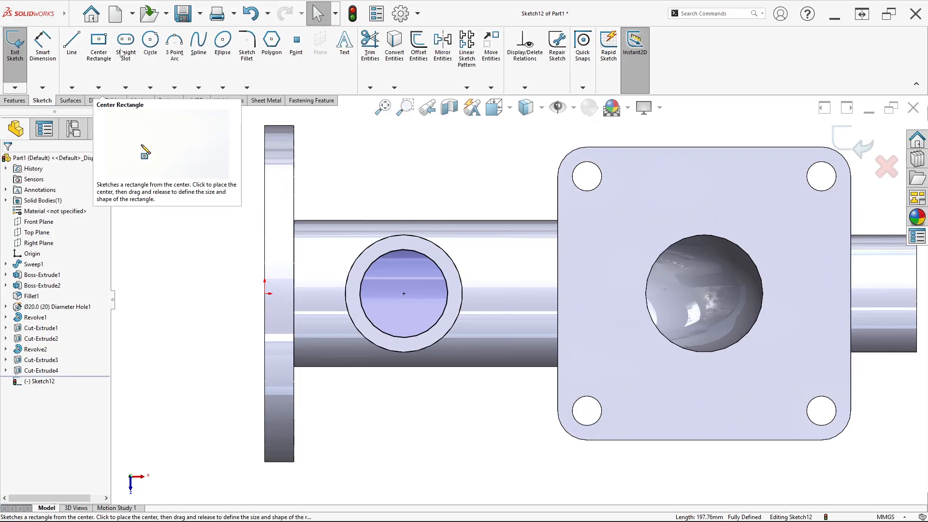
click(158, 43)
click(404, 294)
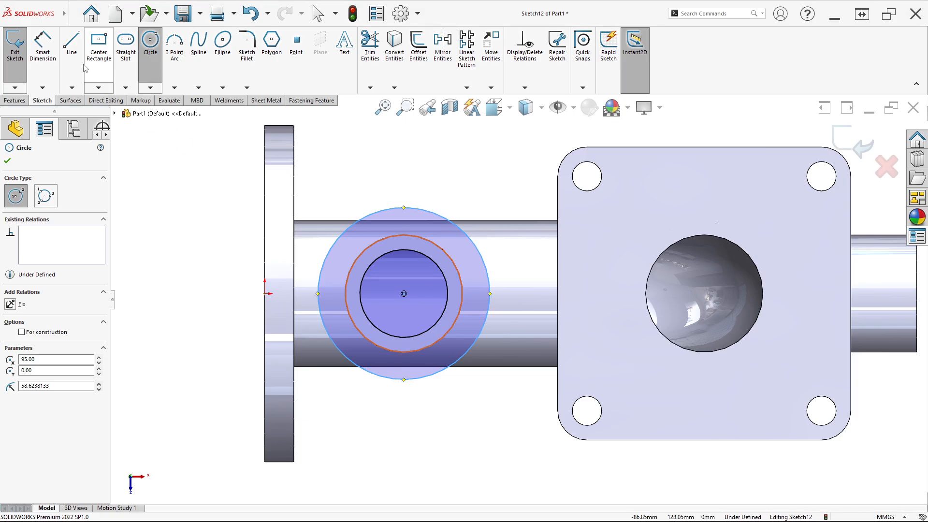
key(d)
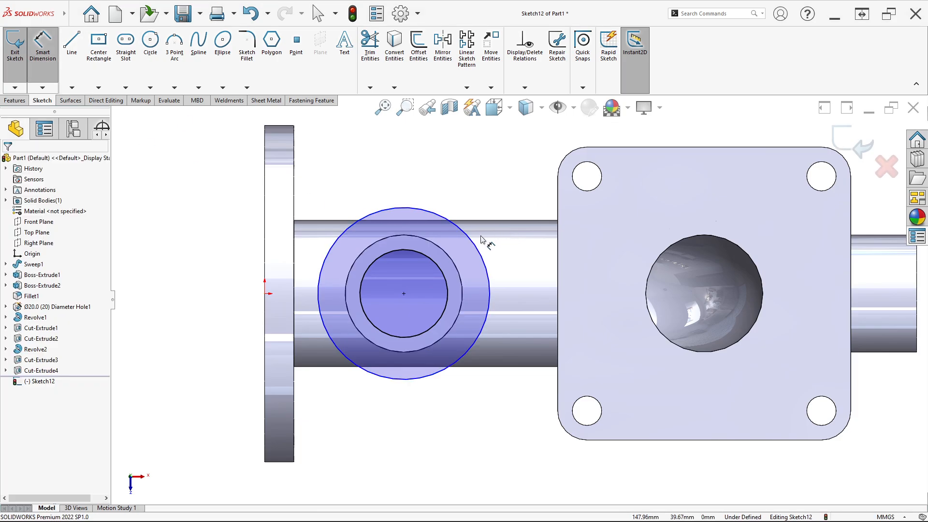
click(472, 241)
click(498, 179)
text(100)
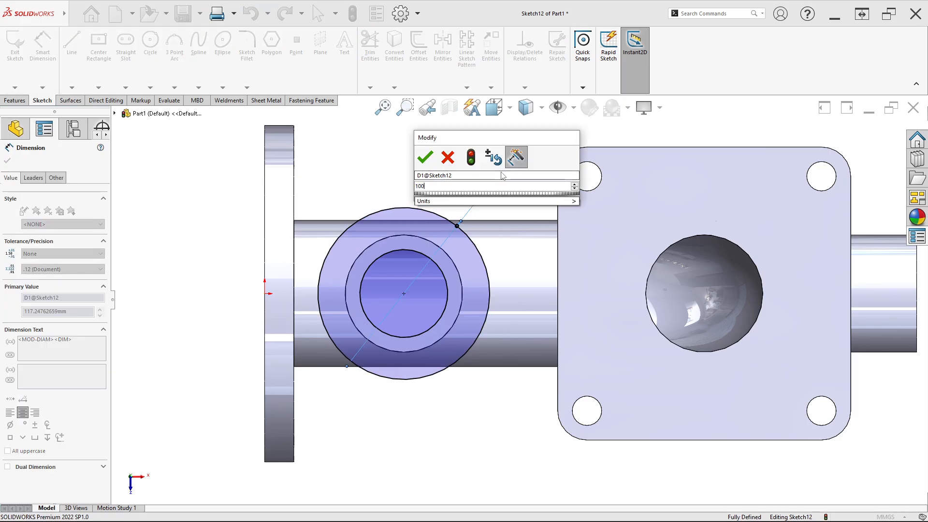
key(Return)
Draw a circle about 40 mm in diameter above the 100 mm circle and align their centers with a Vertical relation
scroll(430, 222, up, 2)
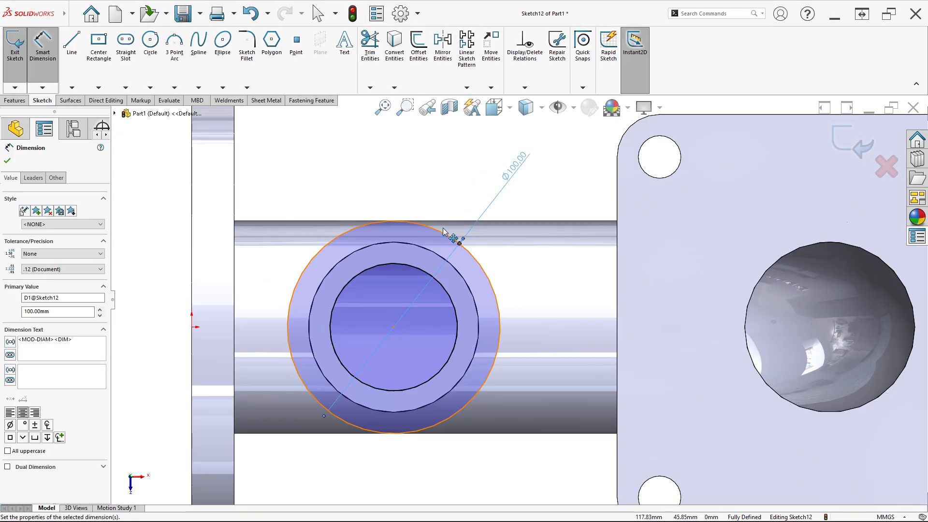
click(150, 44)
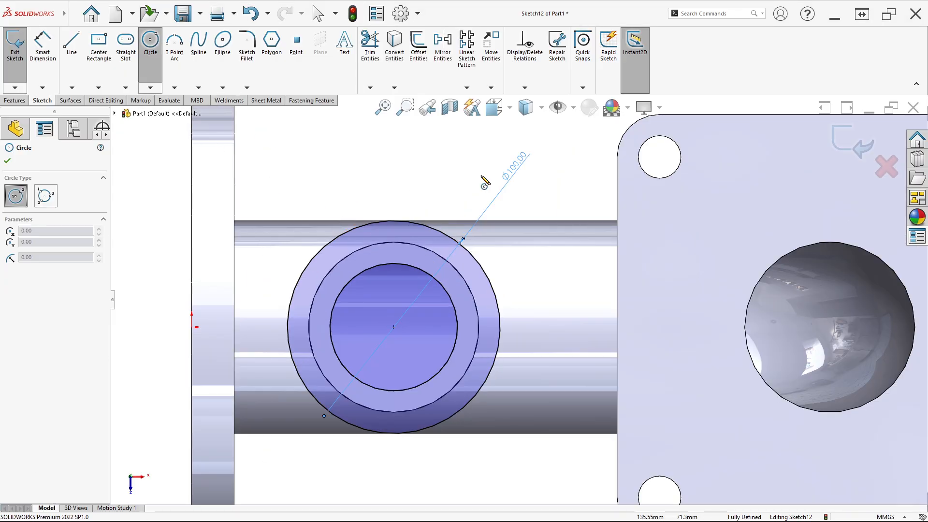
click(394, 174)
click(425, 205)
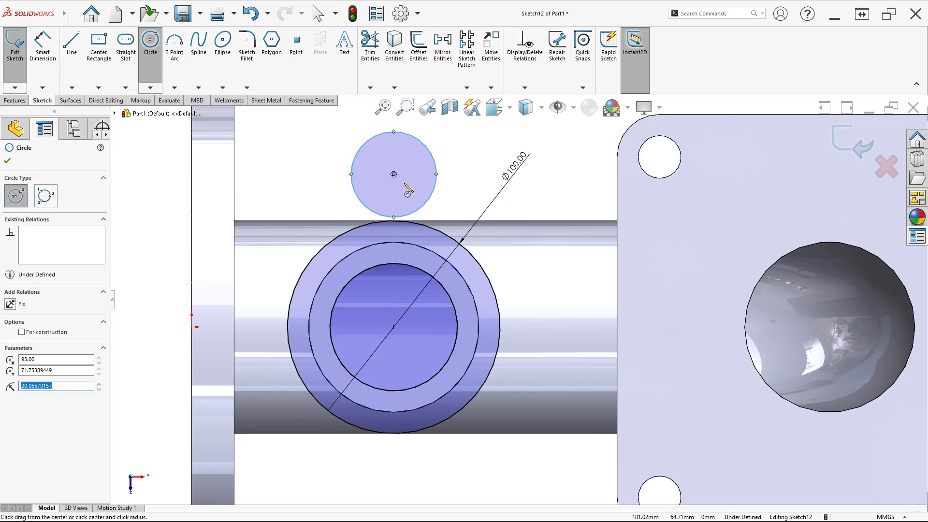
key(Escape)
click(394, 174)
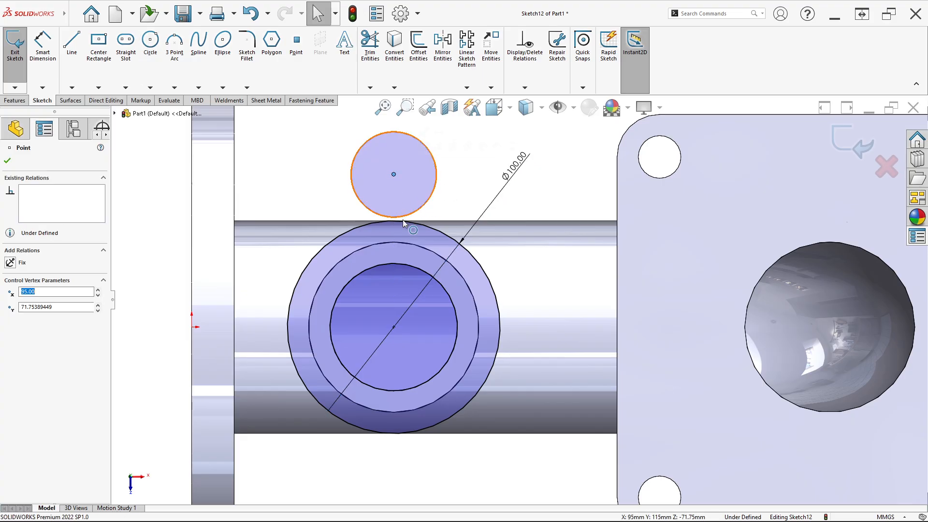
ctrl+click(393, 327)
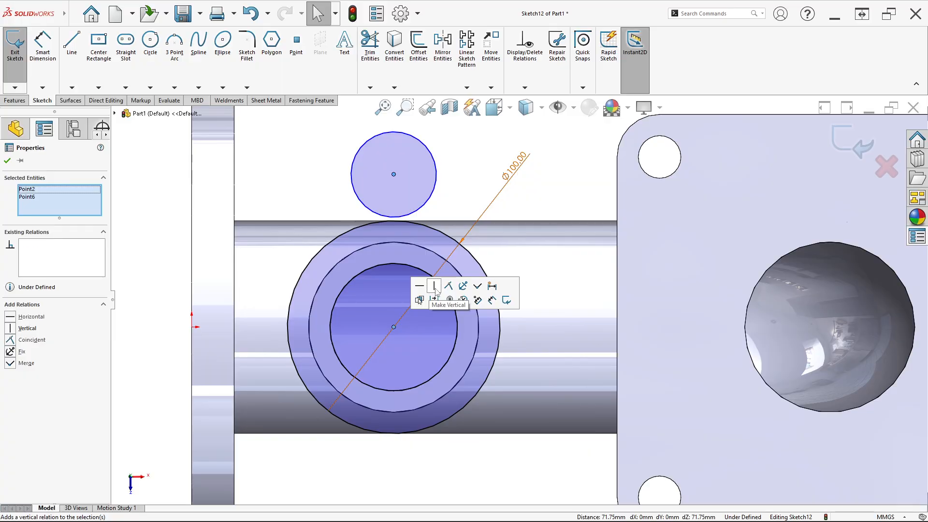
click(434, 287)
Dimension the small upper circle's diameter as 40 mm, checking the flange's end radius in the reference drawing
click(43, 46)
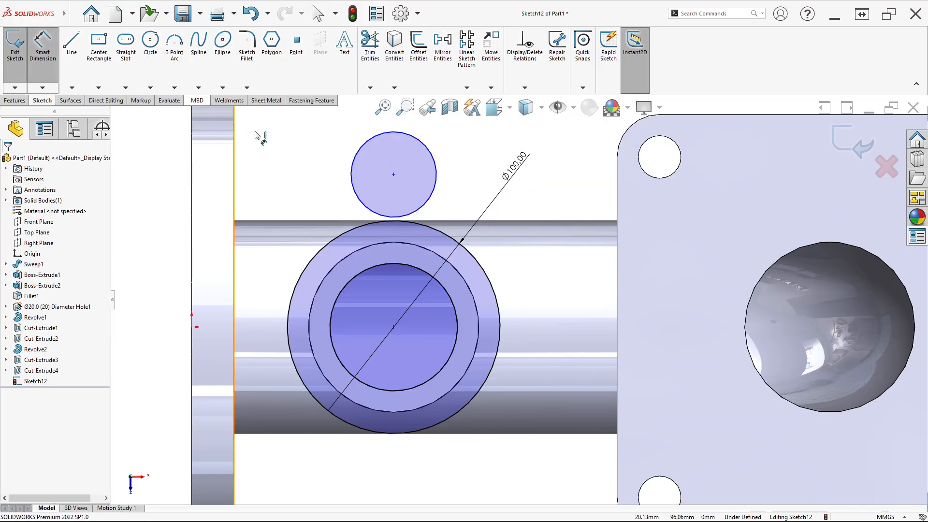
key(z)
click(438, 171)
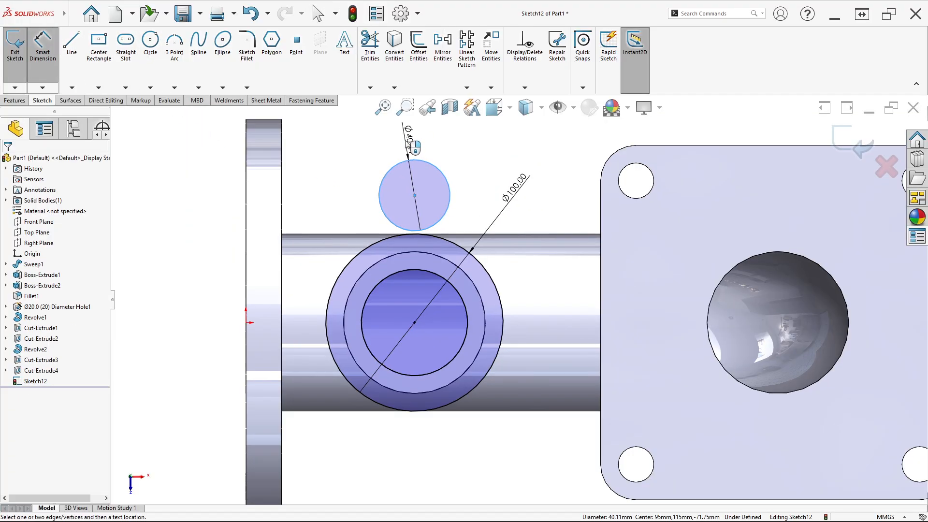
key(alt+Tab)
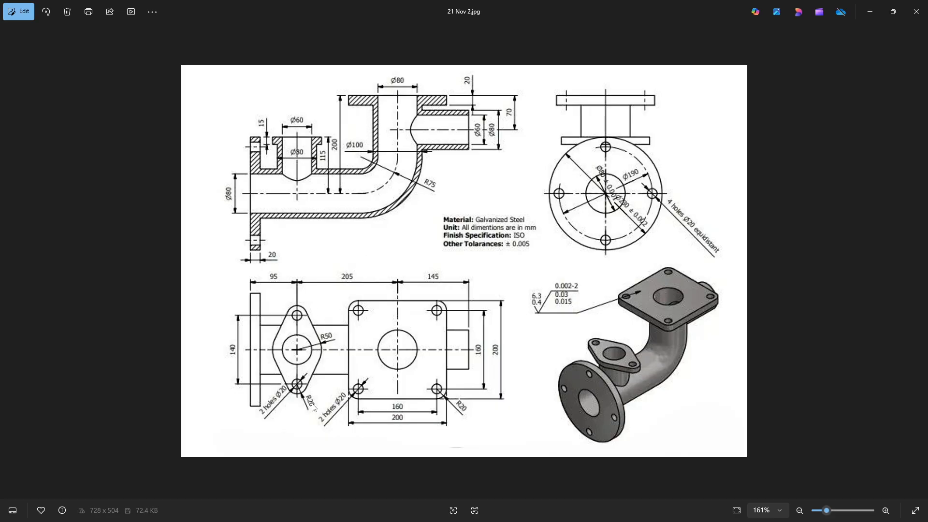
key(alt+Tab)
text(40)
key(Return)
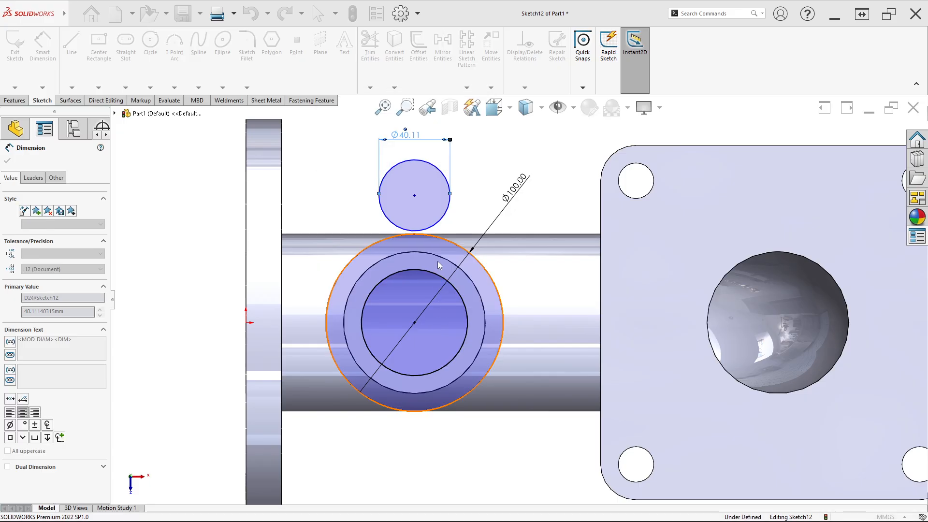
Dimension the vertical distance between the small circle's center and the bore center as 70 mm, consulting the reference drawing
click(414, 196)
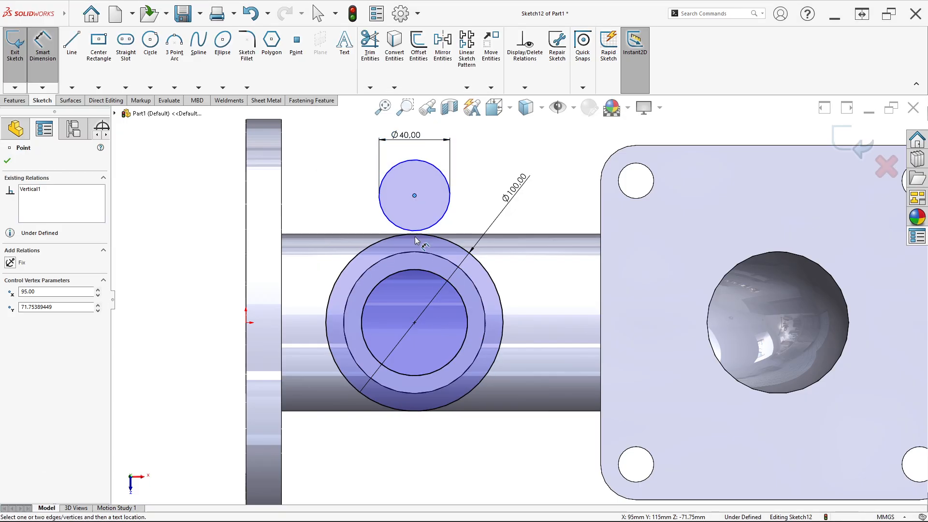
click(417, 324)
click(309, 300)
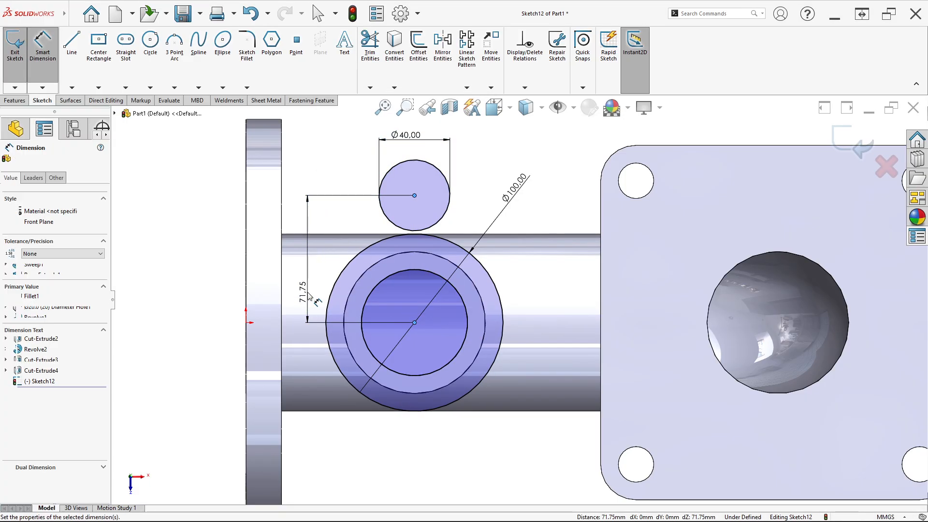
key(alt+Tab)
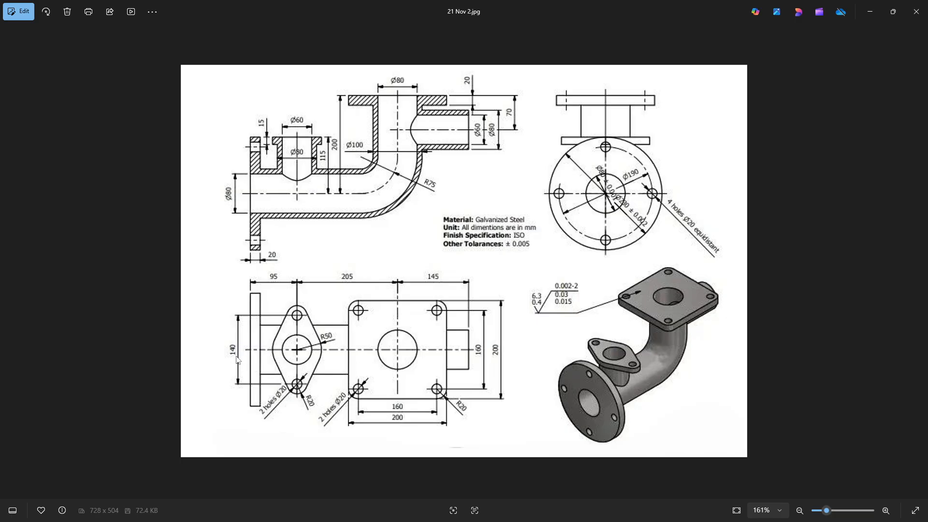
key(alt+Tab)
text(70)
key(Return)
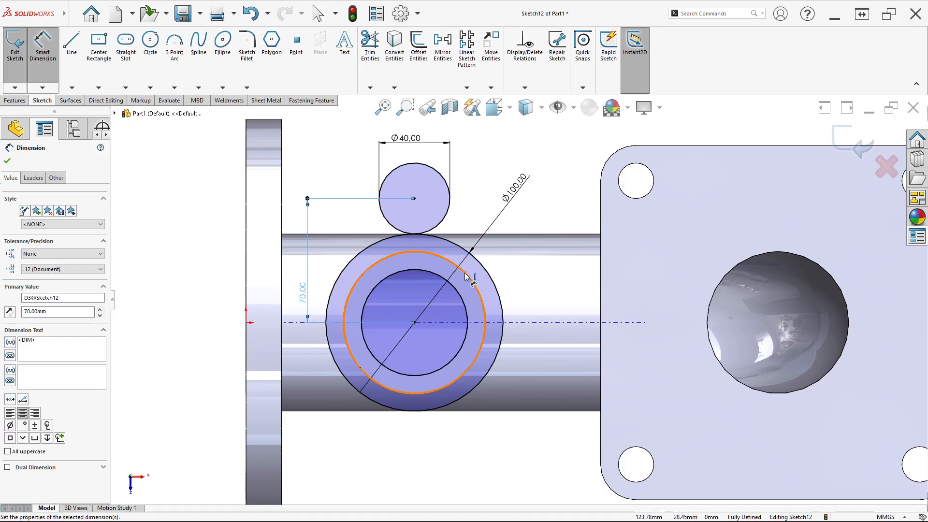
Draw a slanted line about 73 mm long joining the left sides of the 100 mm circle and the 40 mm circle
key(f)
click(72, 42)
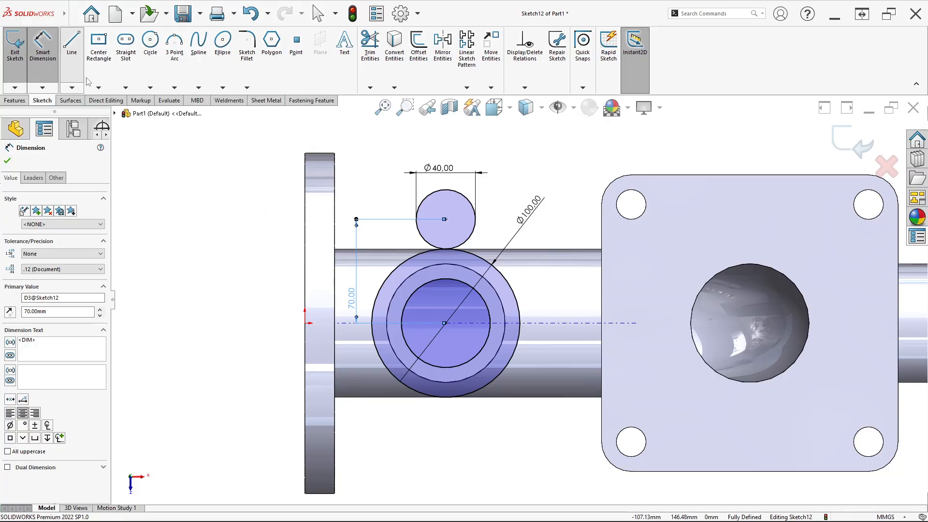
click(374, 317)
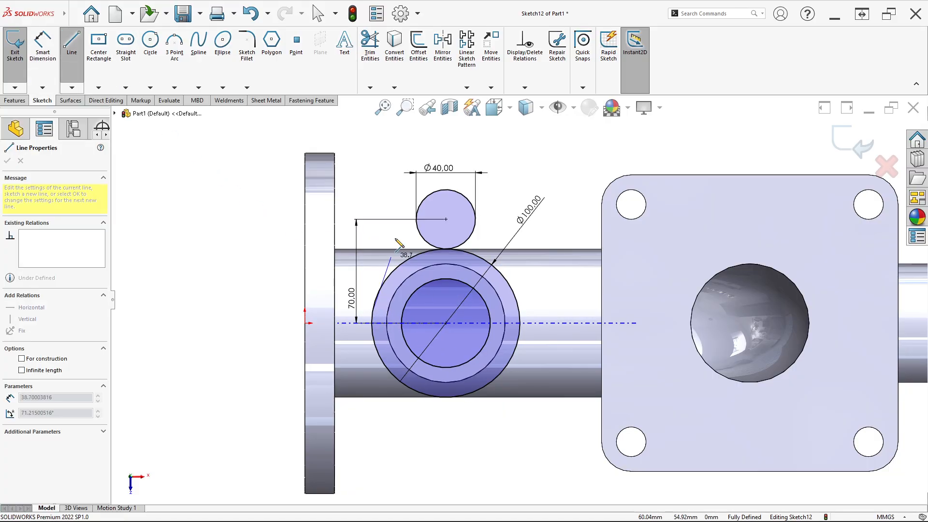
click(417, 213)
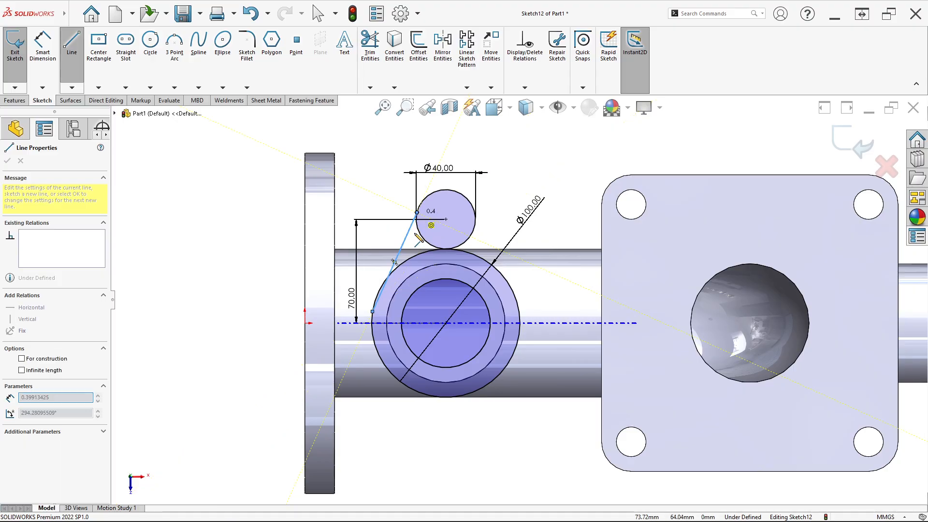
key(Escape)
Make the slanted line tangent to both the 100 mm circle and the 40 mm circle
scroll(387, 276, down, 2)
click(404, 259)
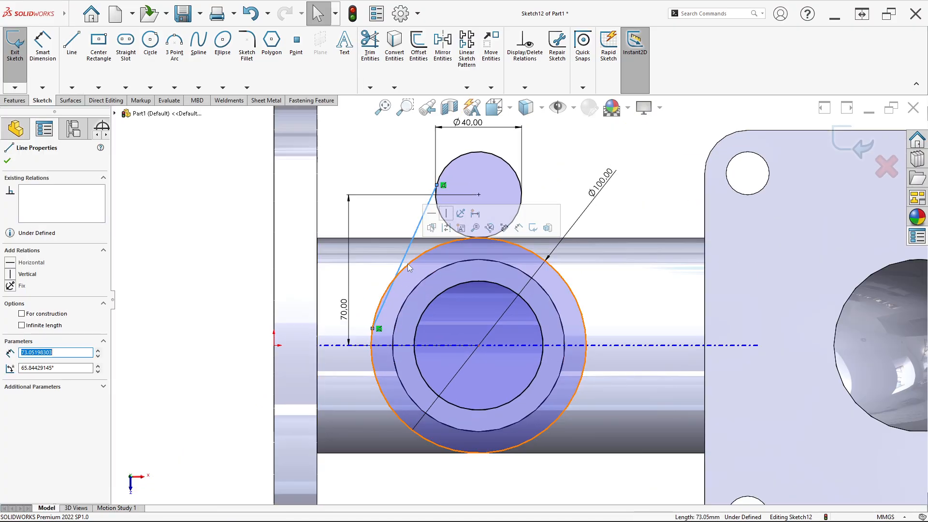
ctrl+click(407, 264)
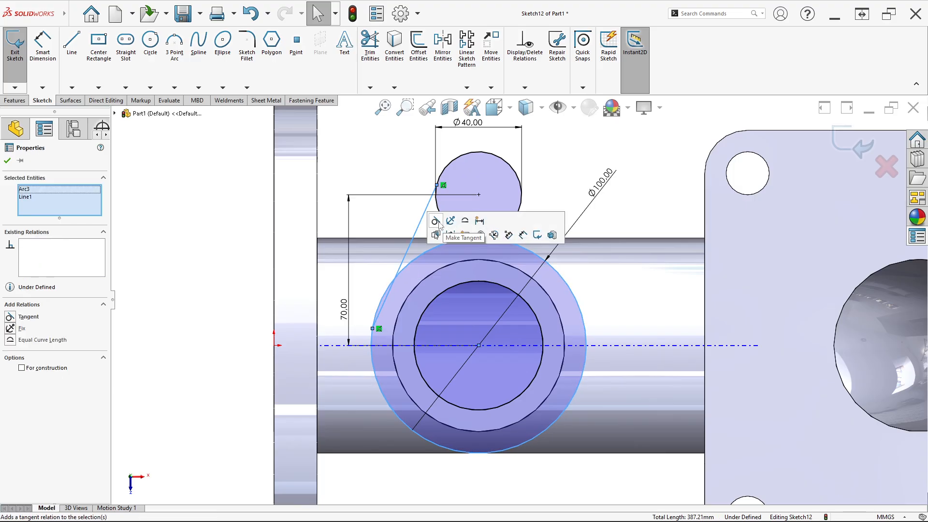
click(434, 221)
click(419, 219)
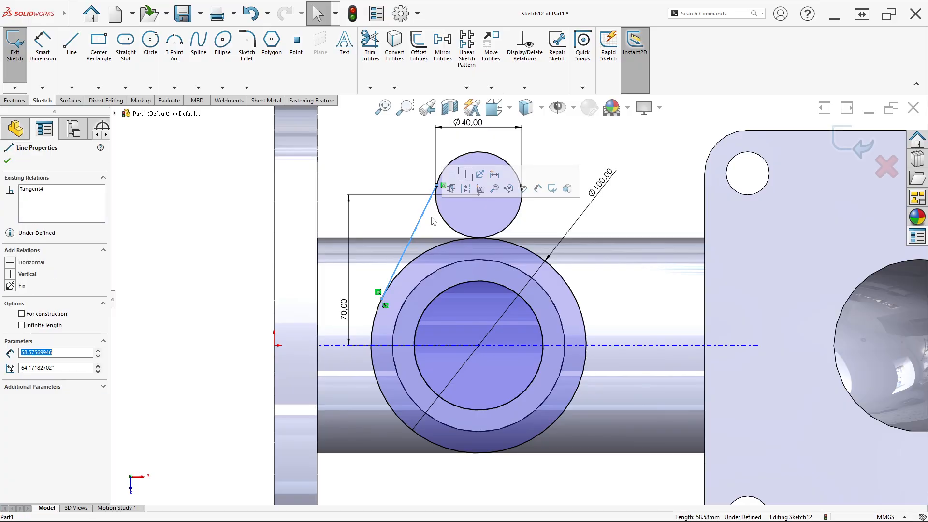
ctrl+click(439, 214)
click(468, 175)
click(406, 172)
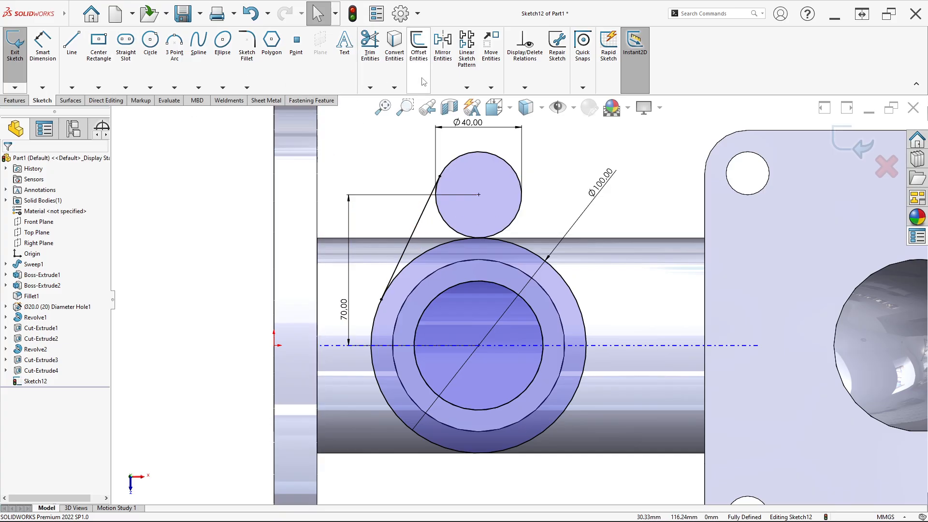
Draw a vertical centerline from the bore center up to the 40 mm circle's center
click(438, 70)
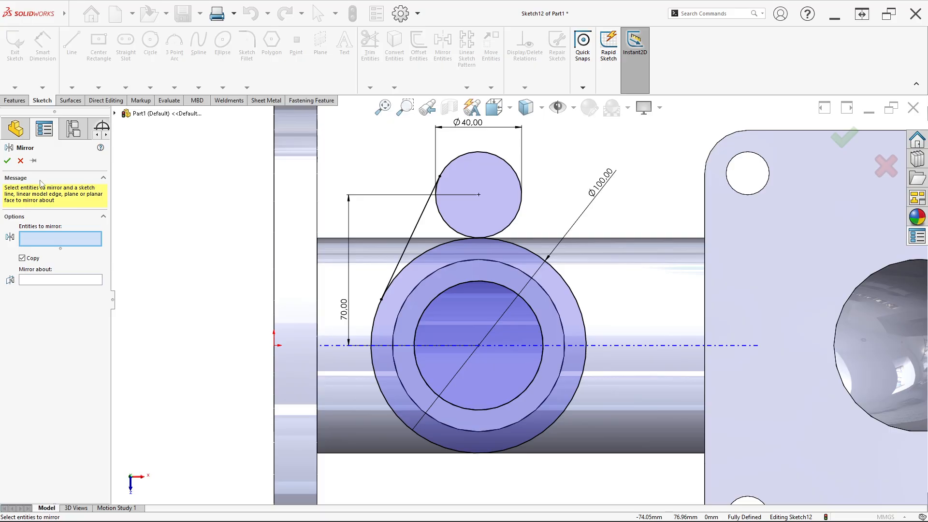
click(21, 160)
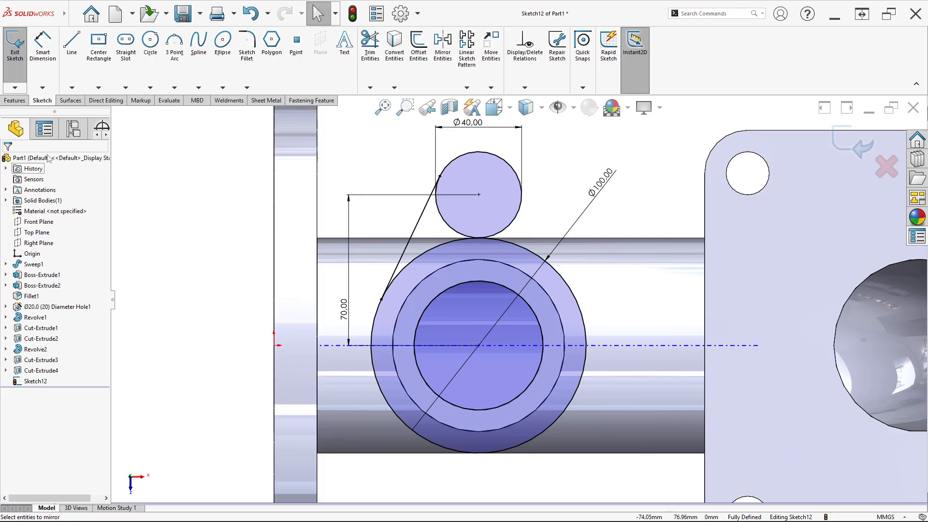
click(74, 87)
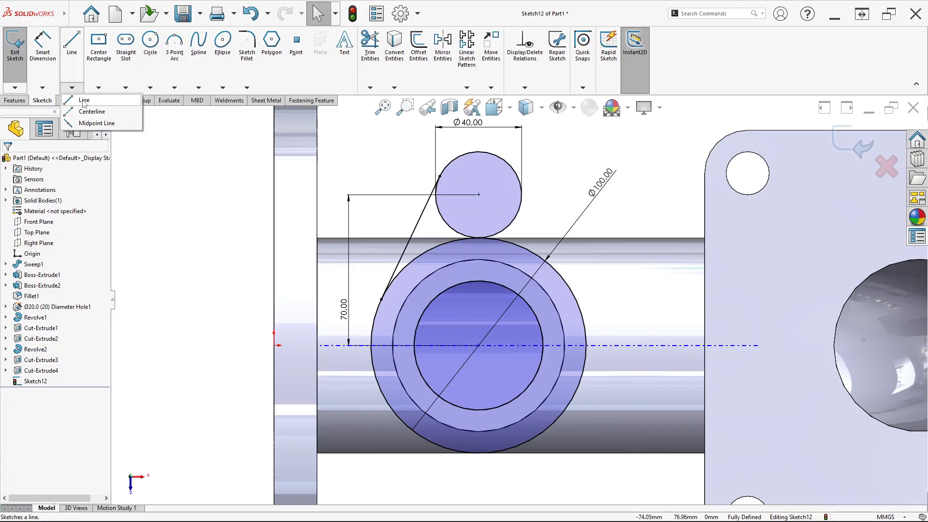
click(88, 109)
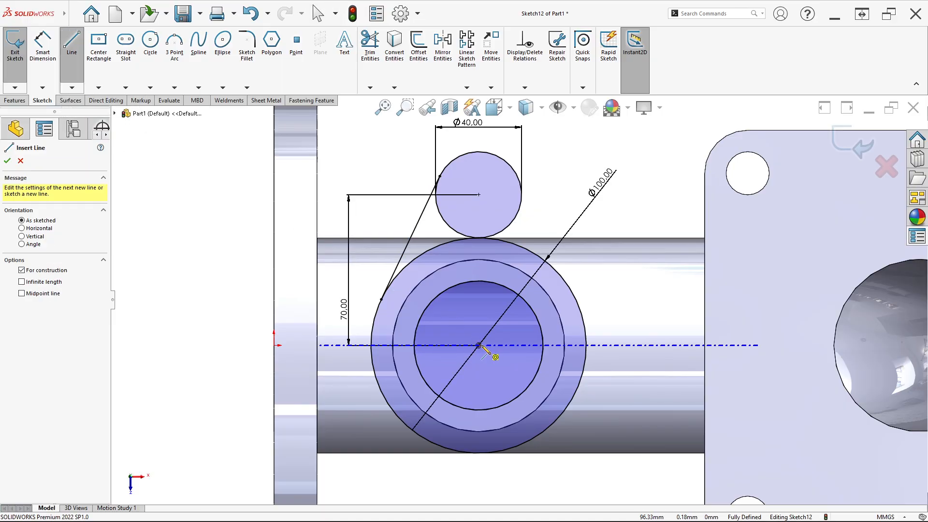
click(478, 345)
click(478, 194)
key(Escape)
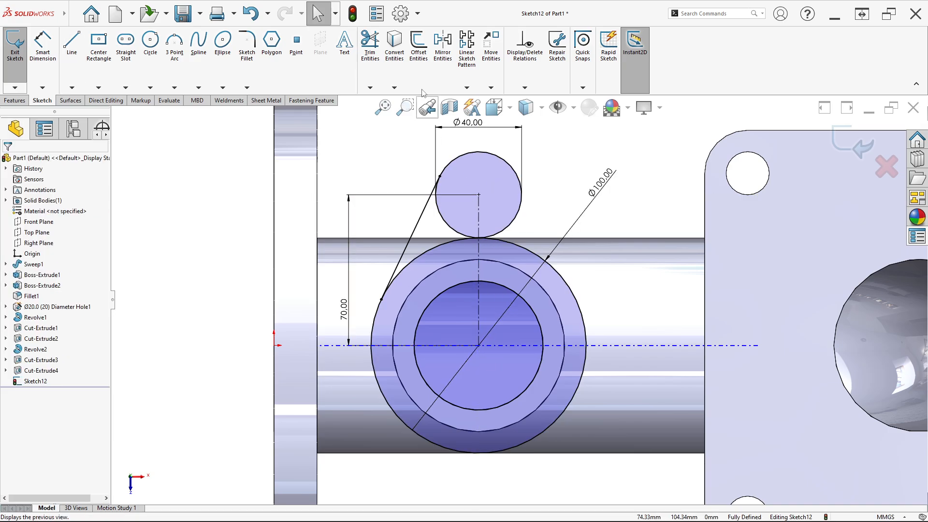
Mirror the tangent line about the vertical centerline
click(441, 71)
click(420, 224)
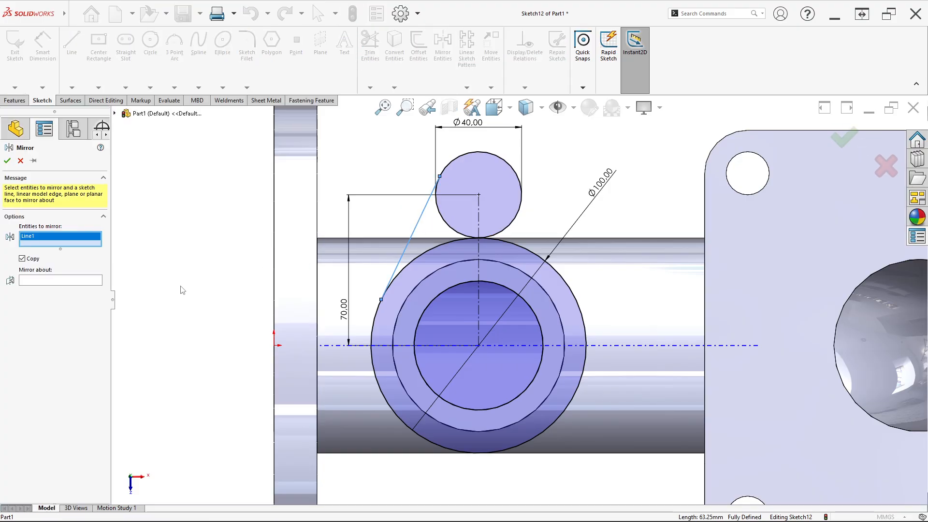
click(63, 281)
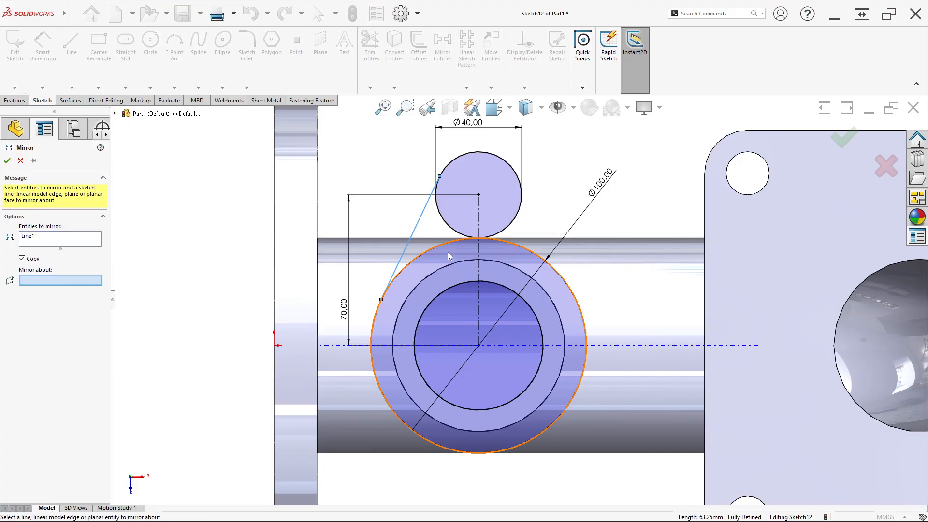
click(480, 249)
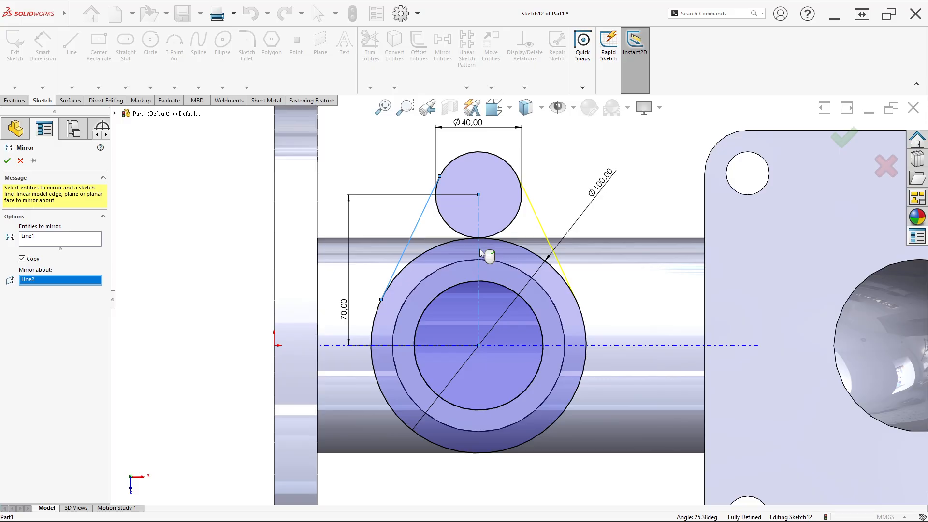
click(7, 162)
Mirror the 40 mm circle and both tangent lines about the Front Plane
scroll(447, 294, up, 2)
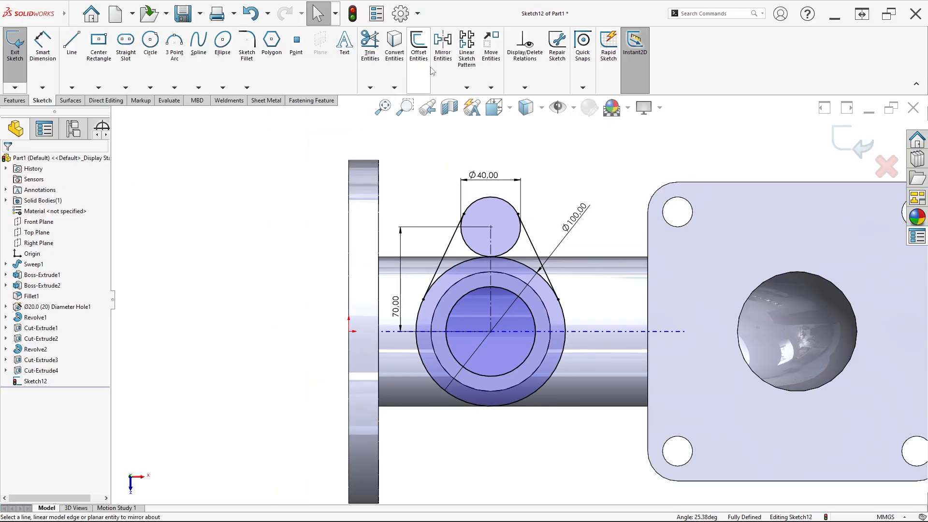
click(439, 57)
click(445, 264)
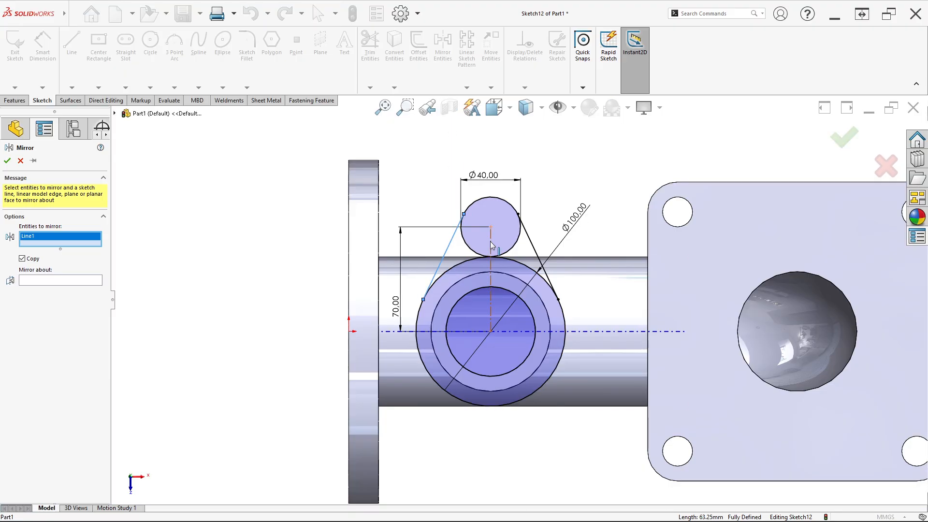
click(481, 248)
click(535, 249)
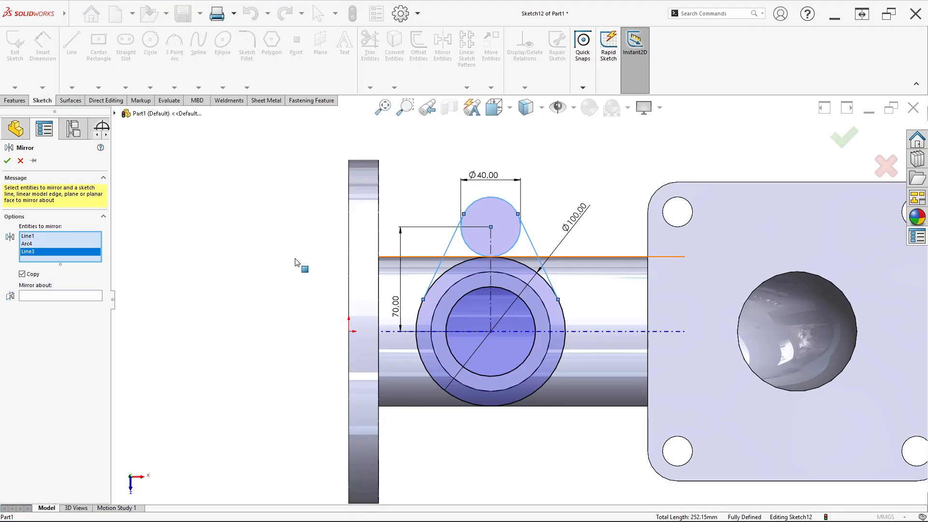
click(76, 295)
click(114, 113)
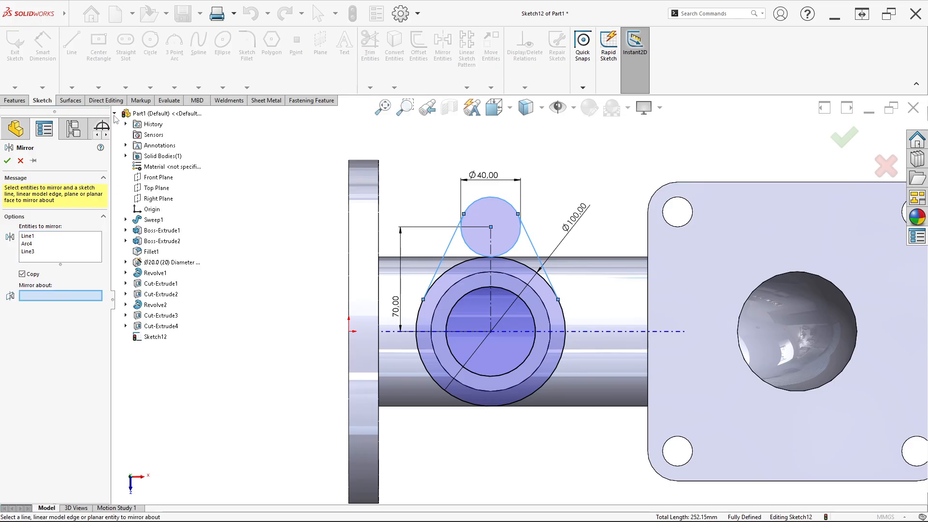
click(155, 178)
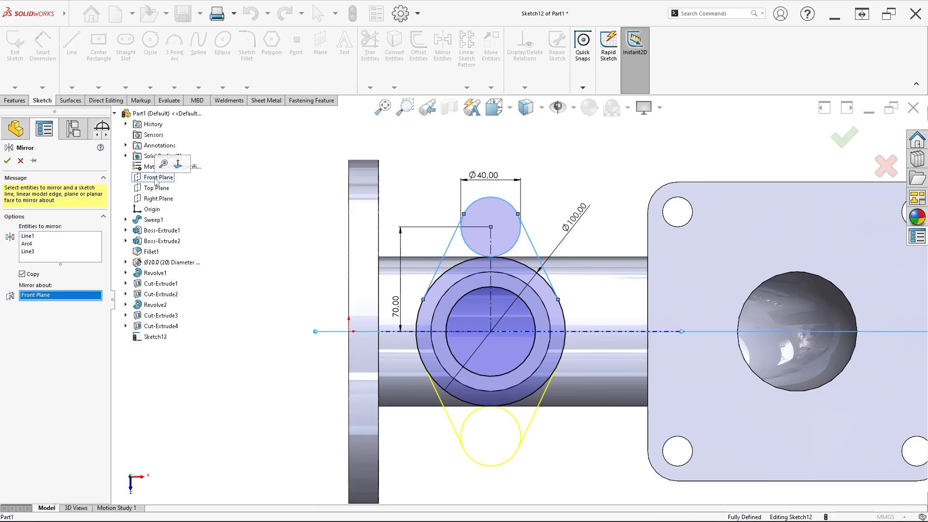
click(7, 160)
scroll(479, 303, down, 2)
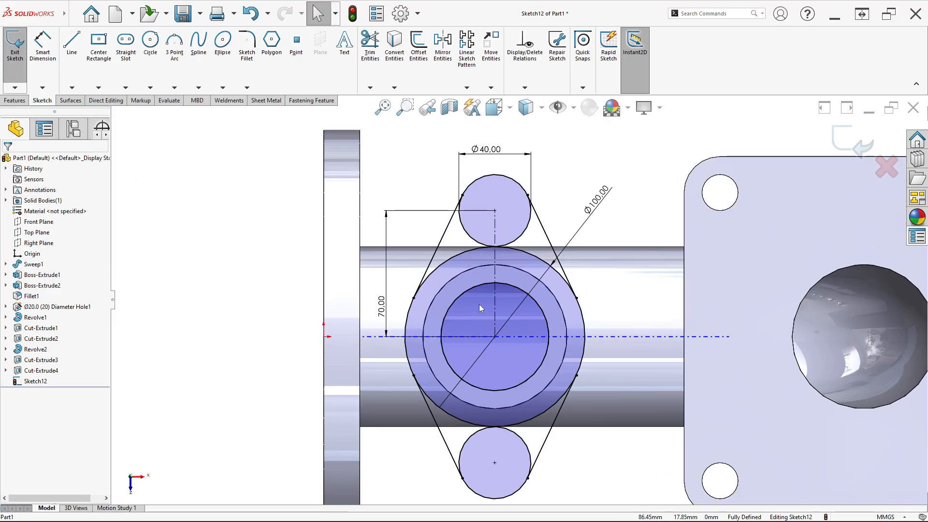
Trim the inner arcs of the two small circles and the 100 mm circle to leave a single diamond-shaped flange outline
scroll(459, 278, up, 2)
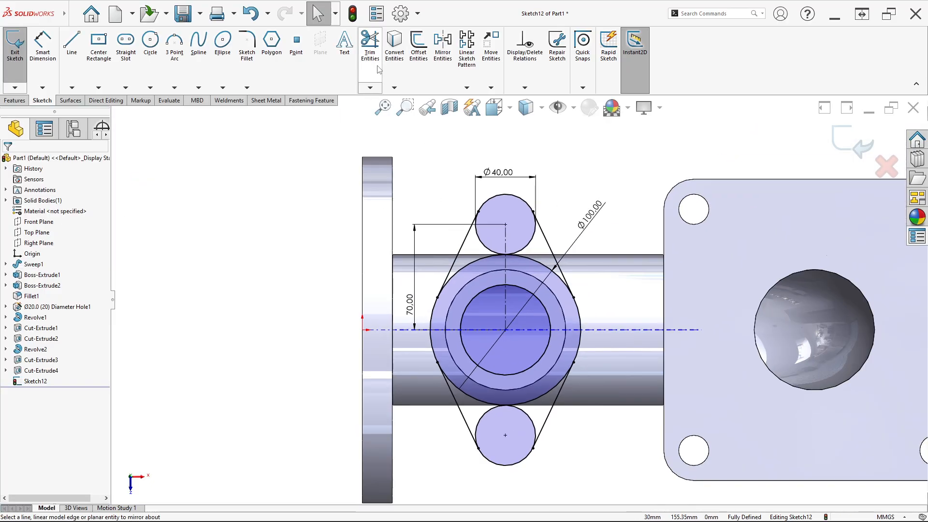
click(369, 46)
scroll(481, 280, down, 2)
mouse_move(480, 279)
mouse_down()
mouse_move(476, 260)
mouse_move(521, 224)
mouse_move(558, 248)
mouse_move(529, 268)
mouse_move(552, 306)
mouse_up()
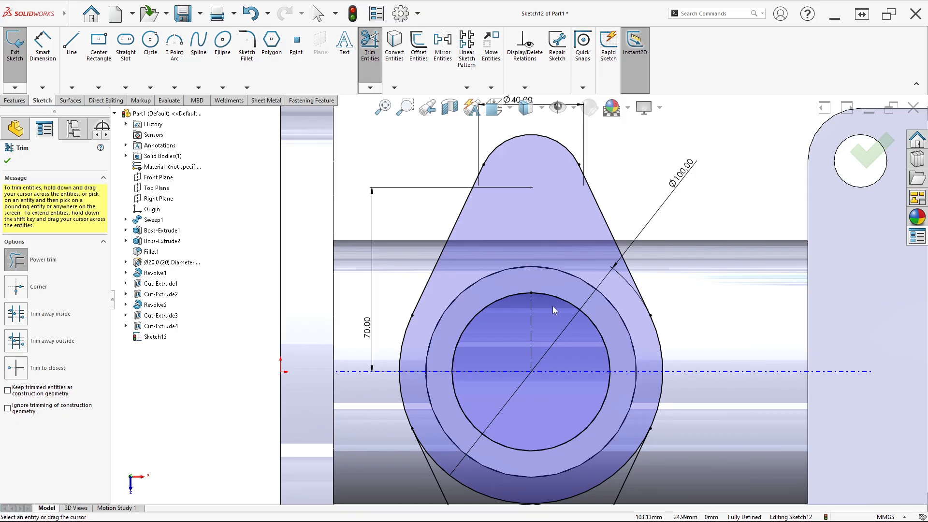
scroll(498, 387, up, 3)
scroll(500, 386, down, 5)
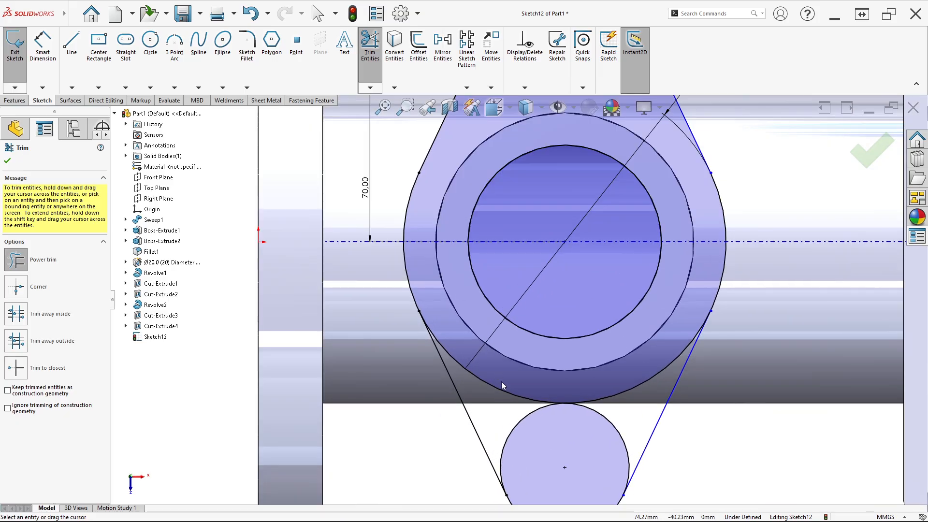
drag(498, 371, 536, 432)
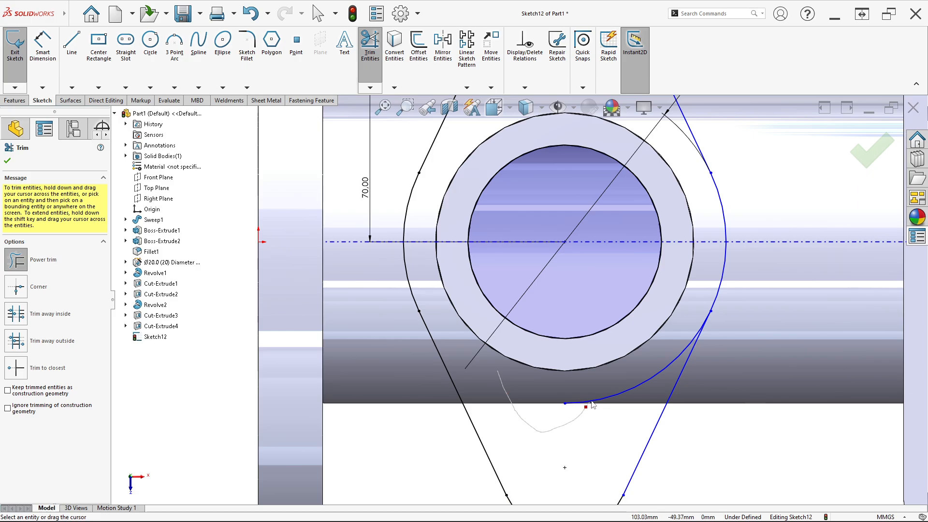
drag(599, 384, 601, 381)
scroll(542, 351, up, 4)
scroll(523, 272, down, 1)
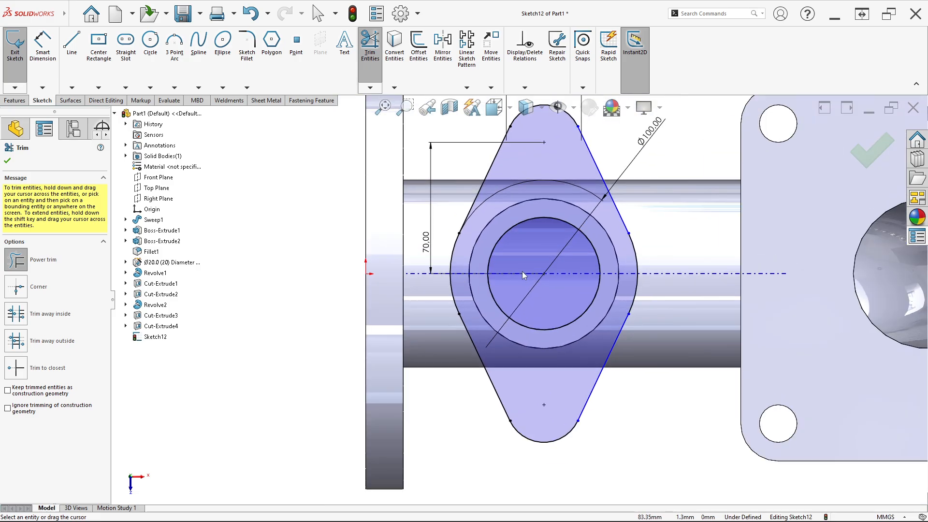
Draw two circles about 17 mm in diameter, centered on the end-arc centers of the flange outline
click(150, 41)
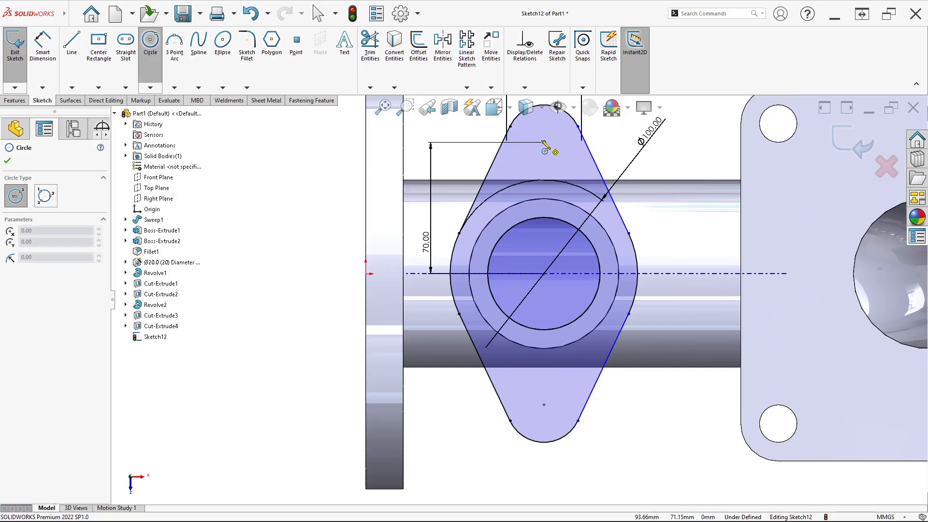
drag(544, 143, 555, 153)
click(544, 404)
click(557, 416)
key(Escape)
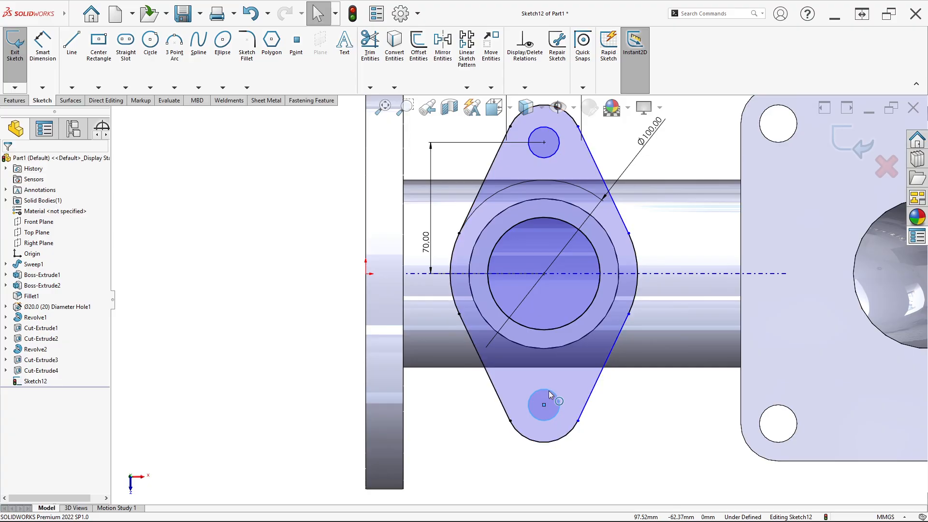
Make the two hole circles equal, dimension the lower one's diameter as 20 mm and switch to the reference drawing
ctrl+click(544, 158)
click(616, 114)
click(43, 46)
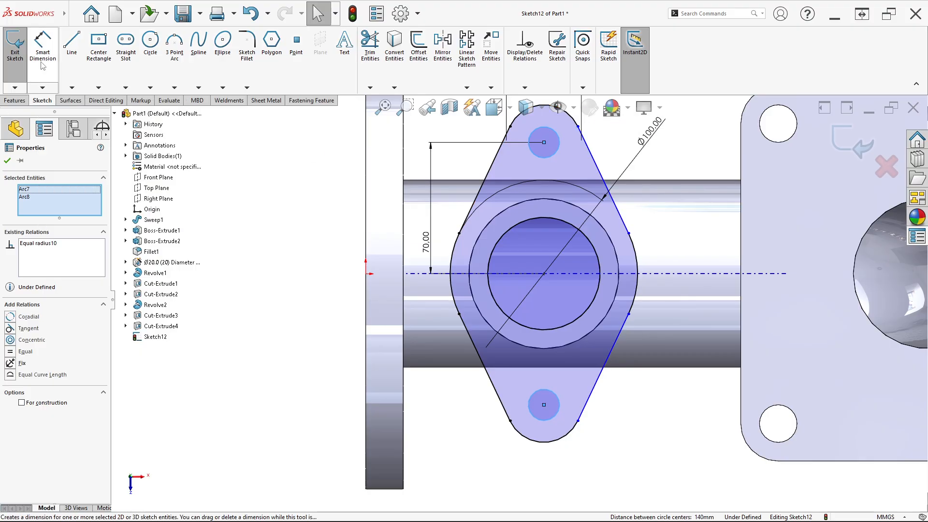
click(551, 423)
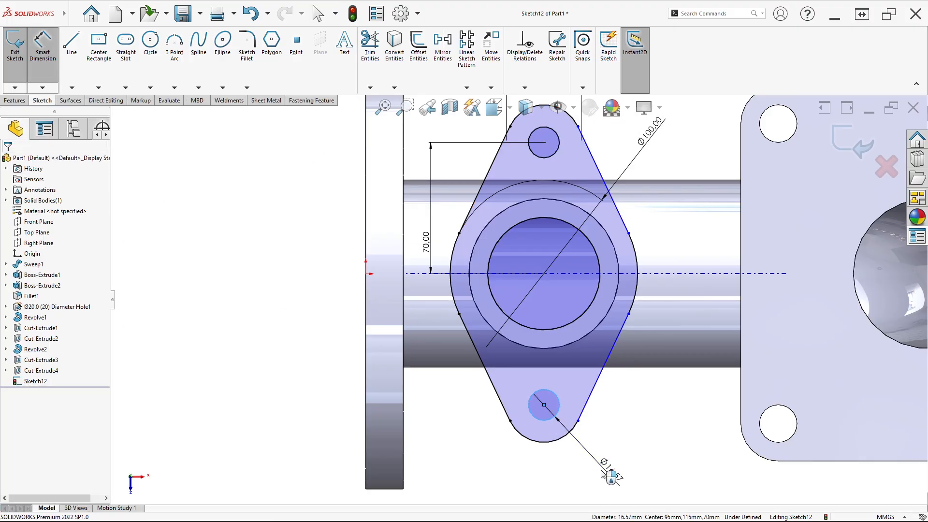
click(600, 474)
text(20)
key(Return)
key(alt+Tab)
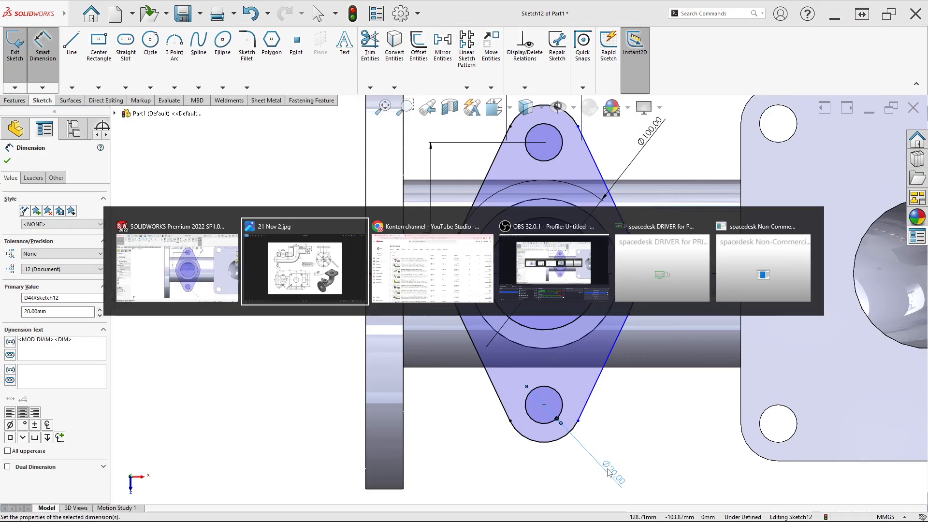
Extrude the diamond-shaped flange sketch 15 mm downward along the upright branch pipe, merged with the body
key(alt+Tab)
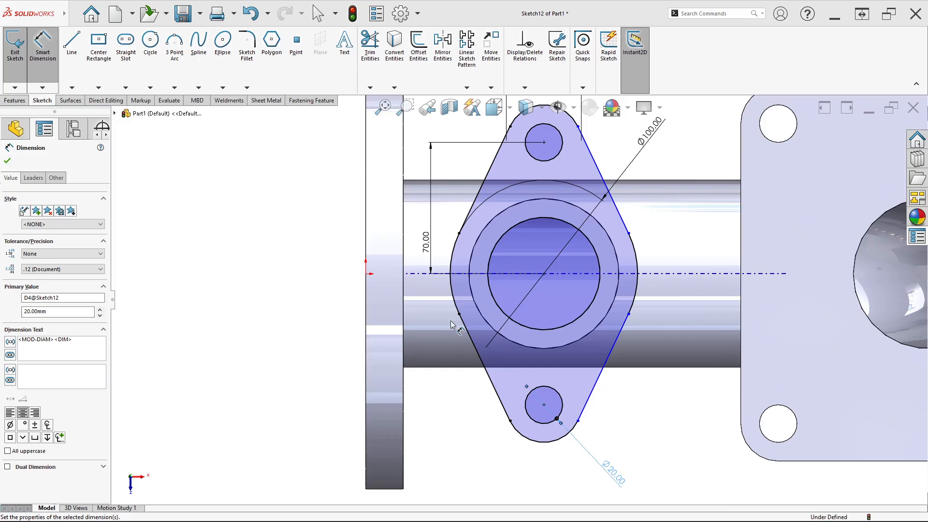
click(554, 158)
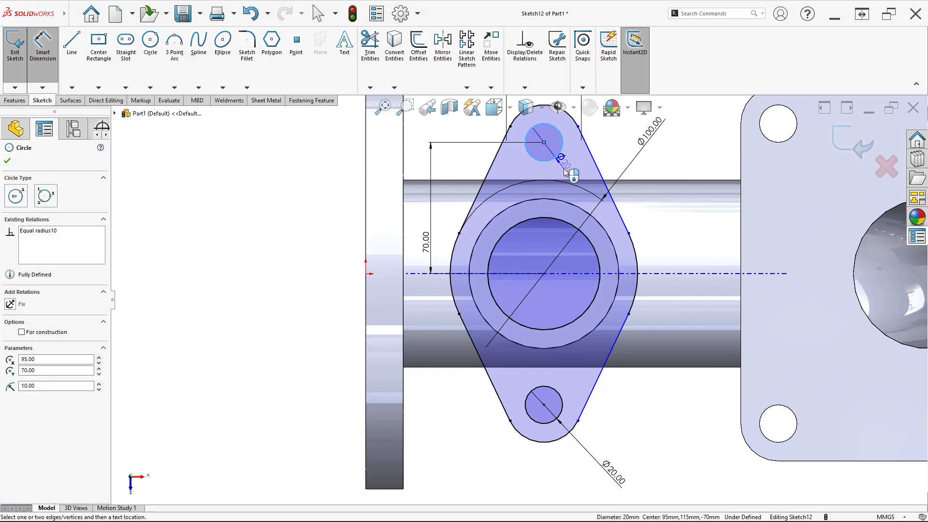
key(Escape)
scroll(567, 259, up, 2)
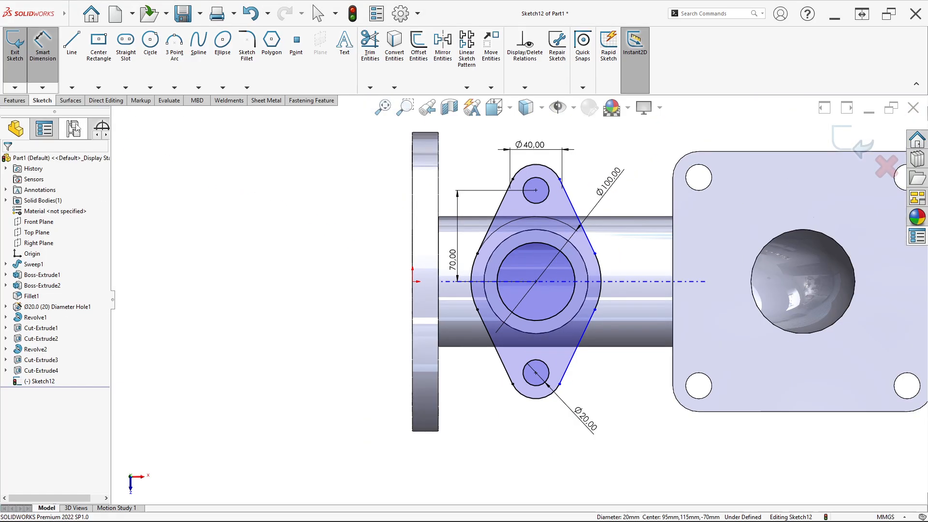
click(14, 101)
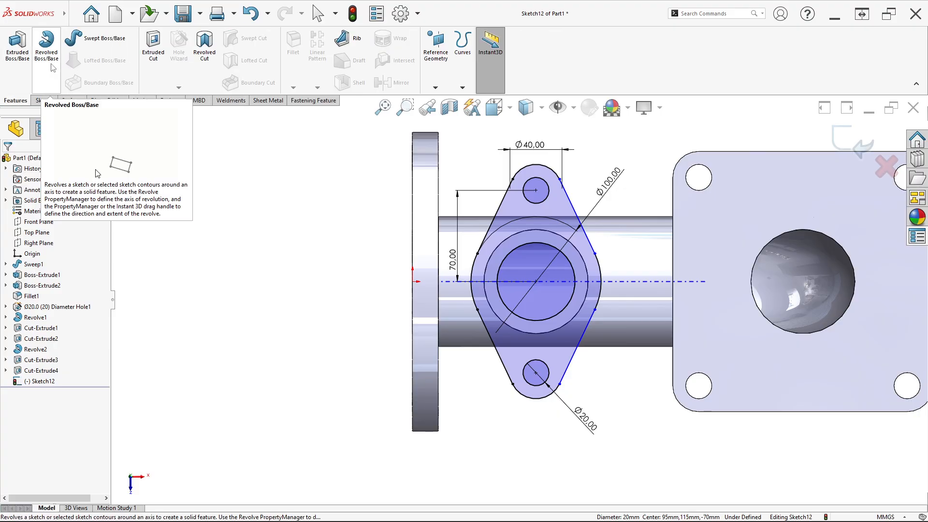
click(18, 46)
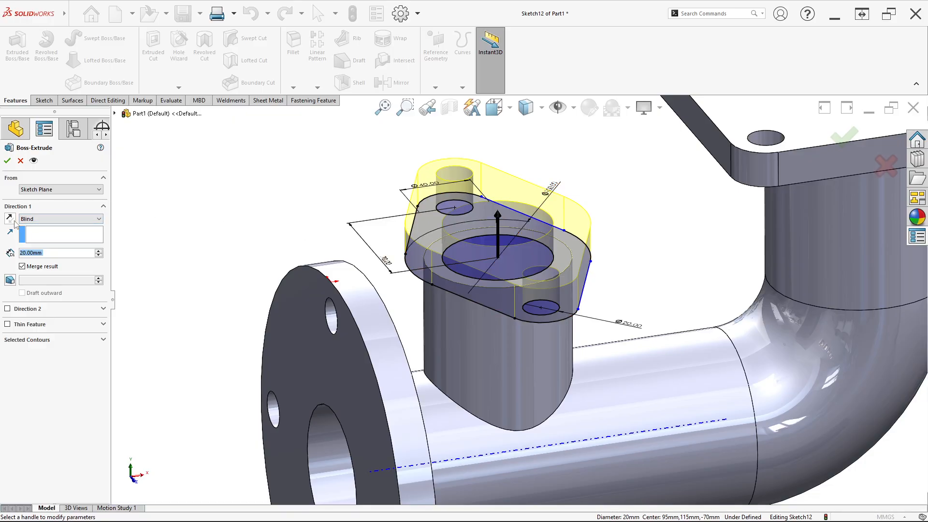
click(9, 219)
key(alt+Tab)
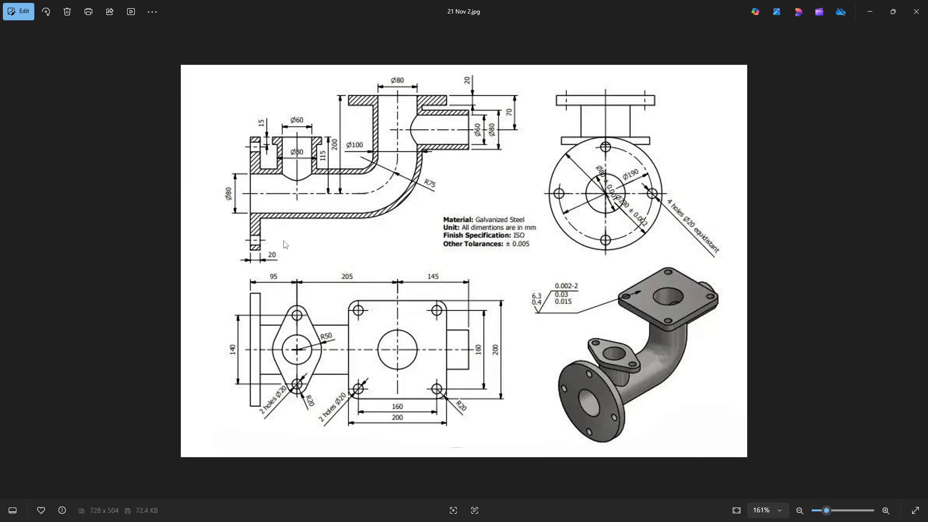
key(alt+Tab)
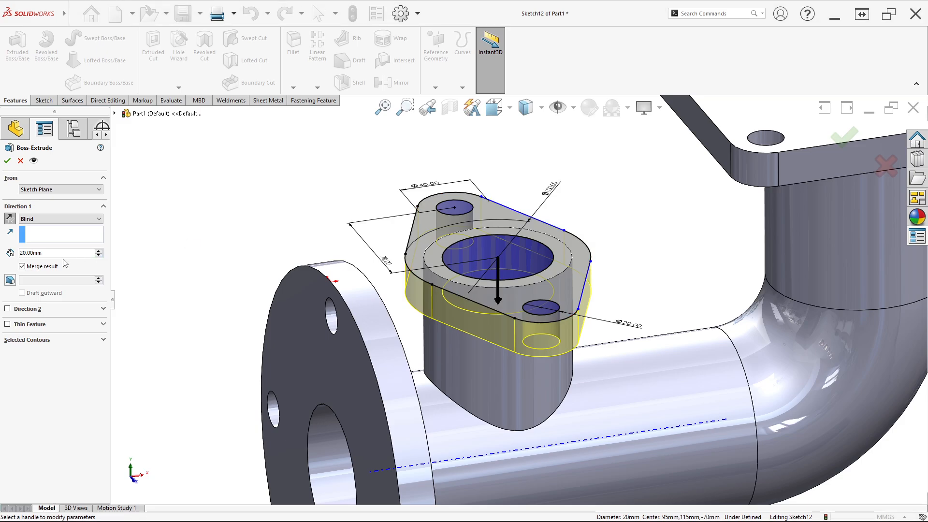
text(15)
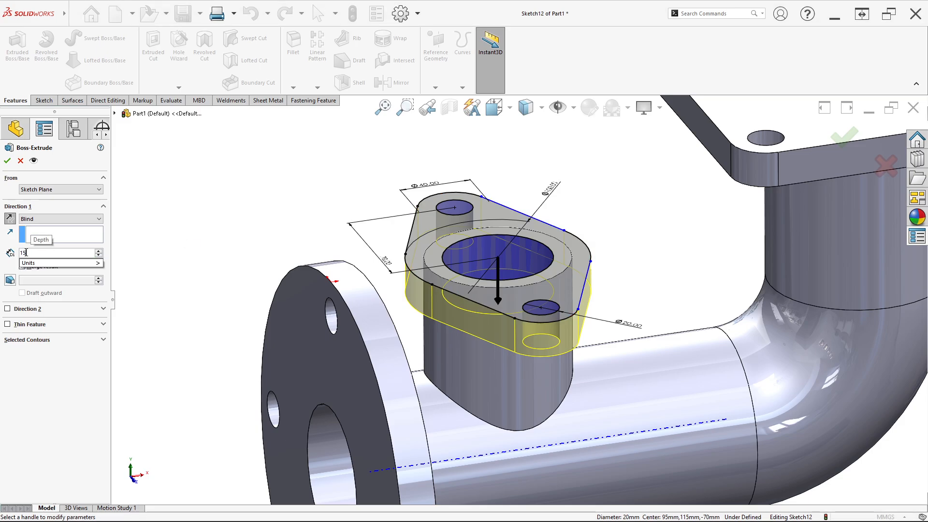
key(Return)
click(9, 161)
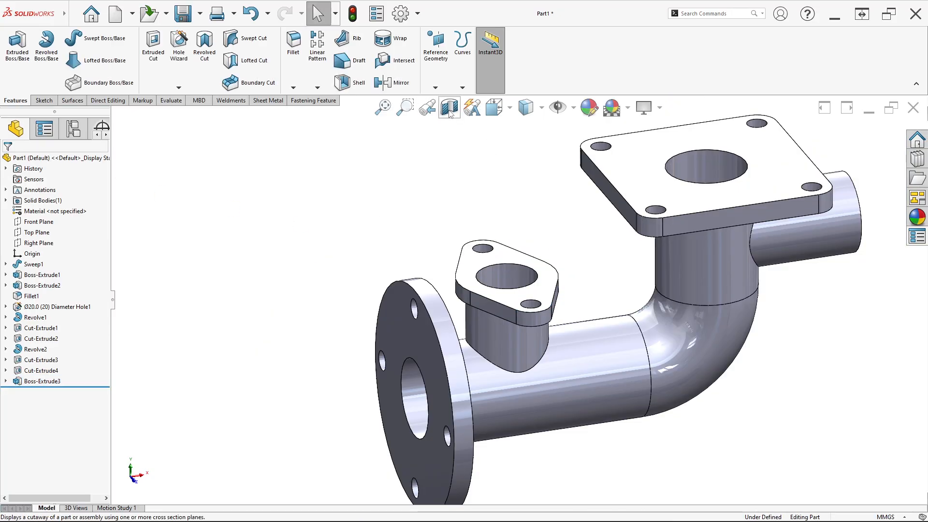
Examine the elbow's interior in a lengthwise section view, compare it with the reference drawing, and turn the section view off
click(449, 107)
click(836, 144)
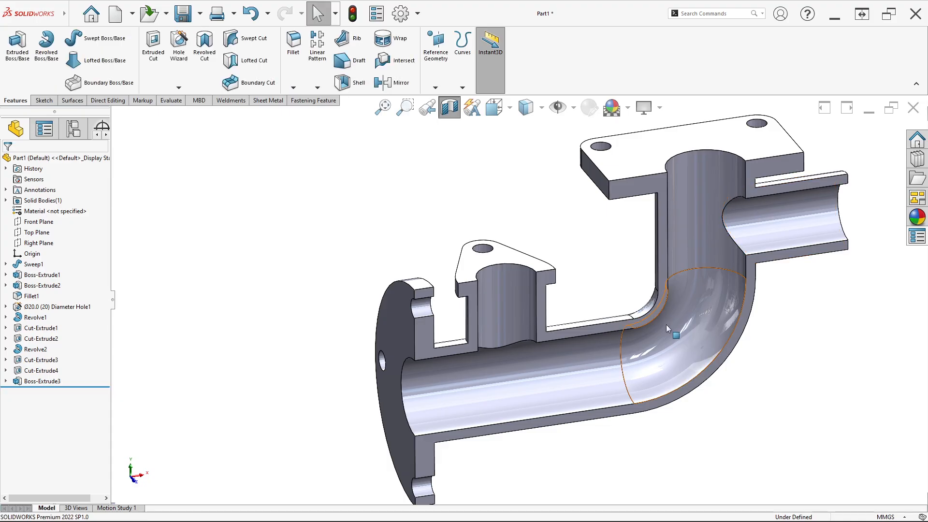
key(space)
click(419, 371)
scroll(482, 244, down, 1)
scroll(490, 292, up, 2)
key(alt+Tab)
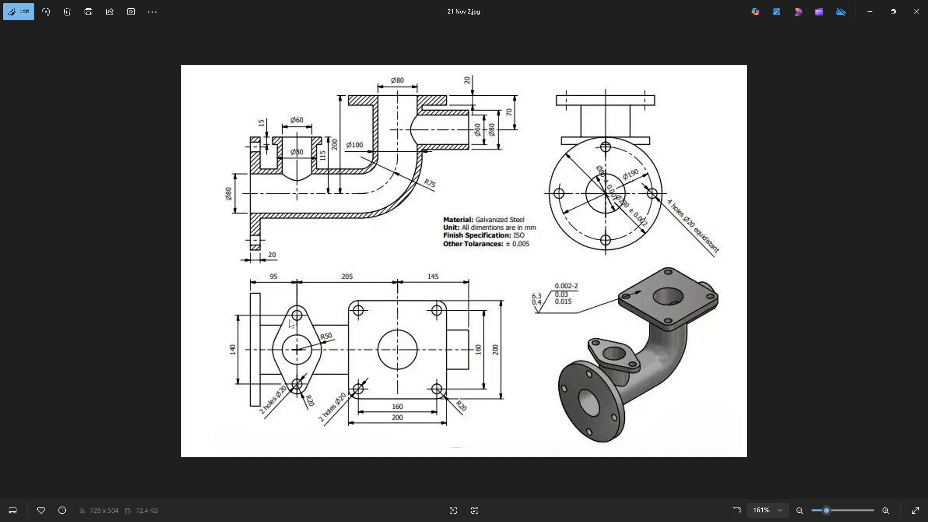
key(alt+Tab)
middle_drag(482, 257, 478, 315)
click(449, 107)
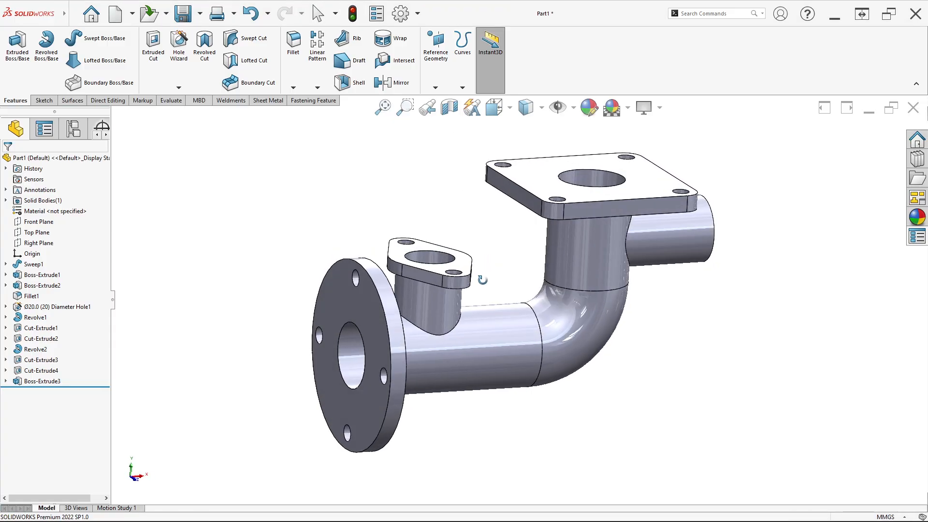
Check the material specification in the reference drawing and assign Galvanized Steel to the part
key(space)
click(371, 308)
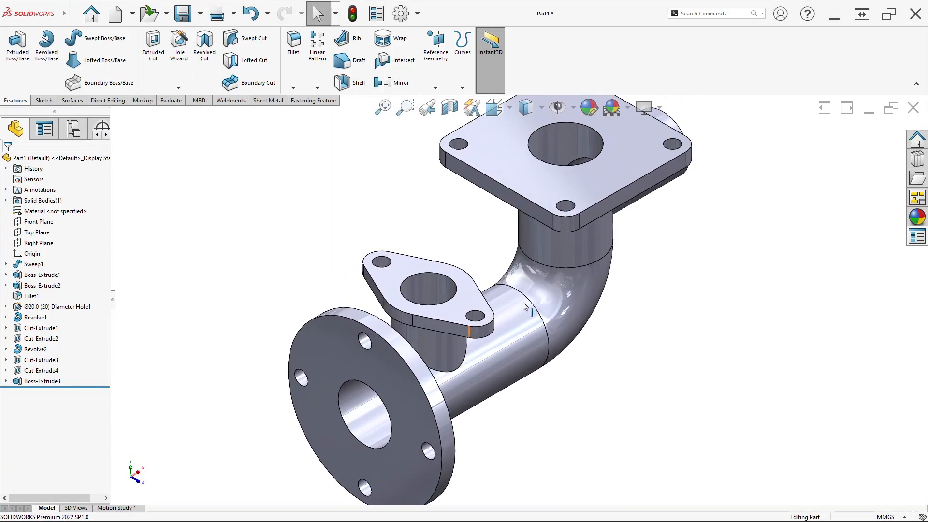
key(alt+Tab)
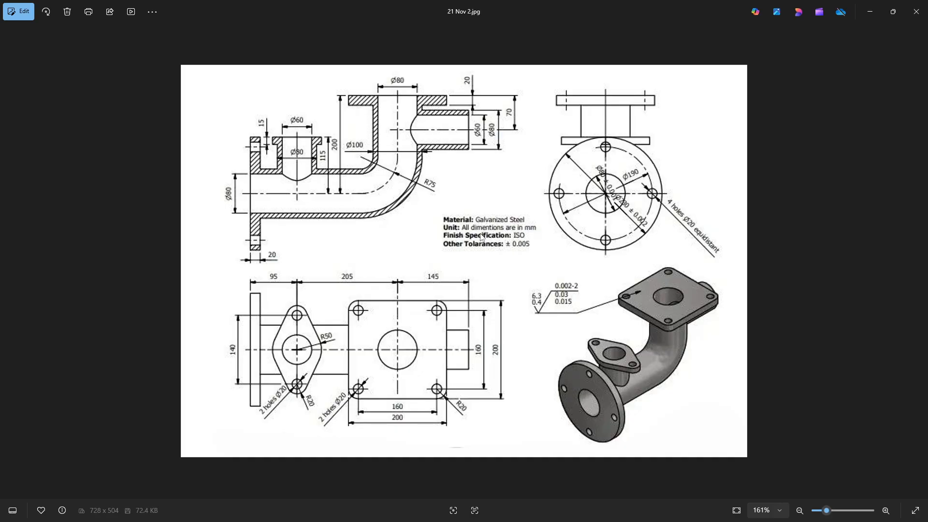
key(alt+Tab)
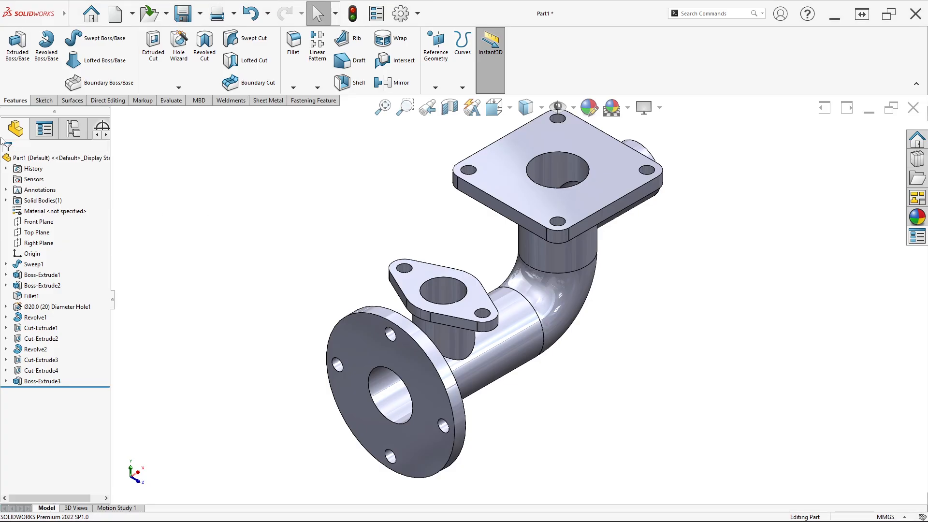
right_click(41, 212)
click(61, 219)
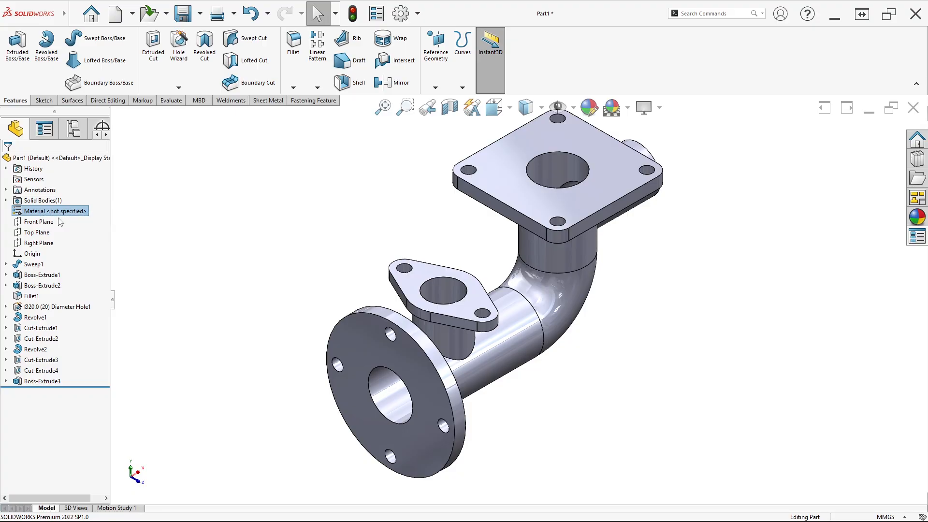
scroll(316, 251, down, 5)
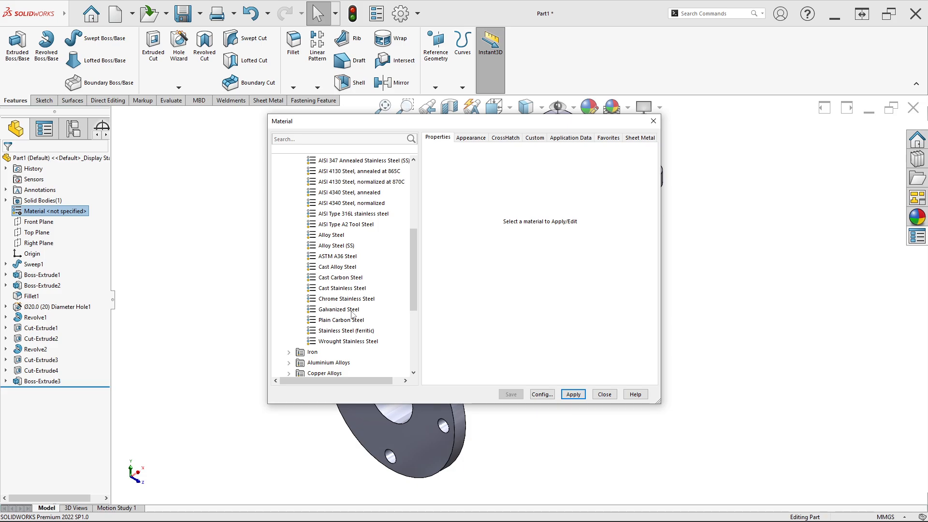
click(350, 311)
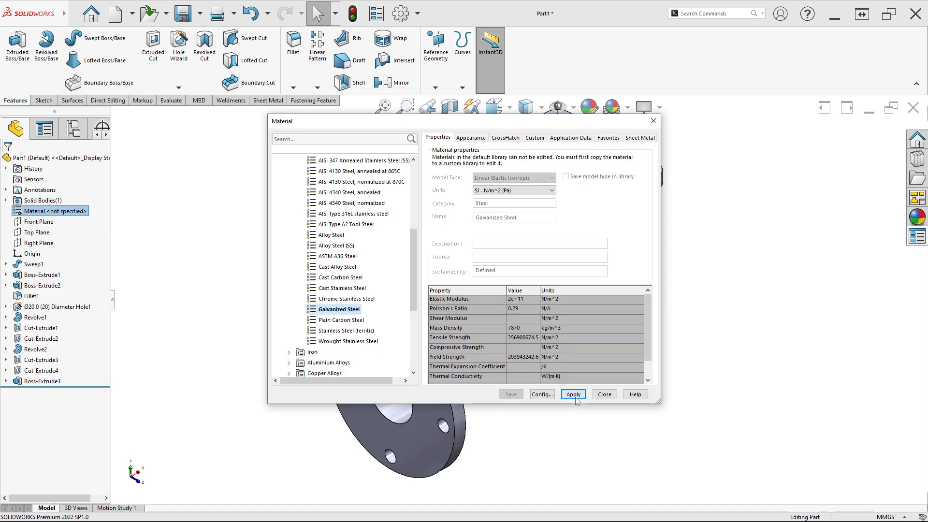
click(599, 397)
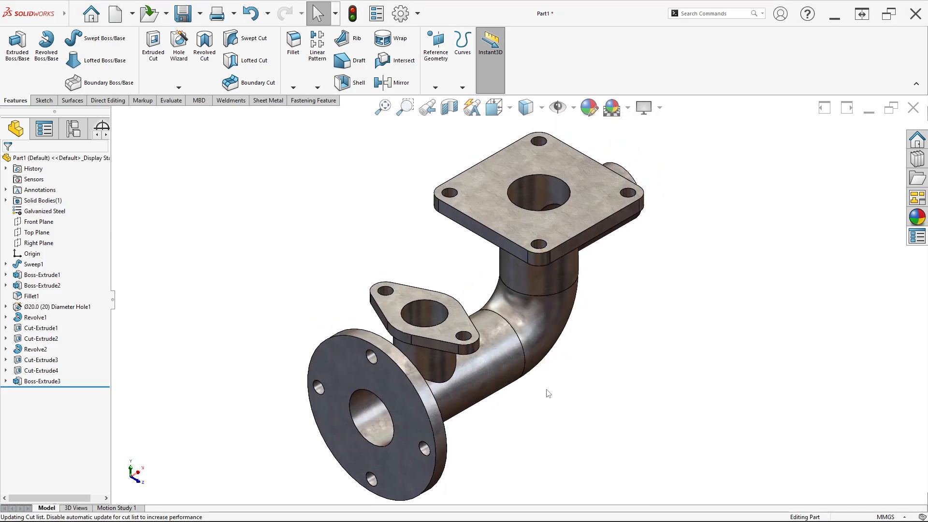
Compare the finished pipe elbow with the reference drawing and return the model to an isometric view
key(alt+Tab)
key(alt+Tab)
key(alt+Tab)
key(alt+Tab)
middle_drag(554, 348, 456, 340)
key(space)
click(390, 321)
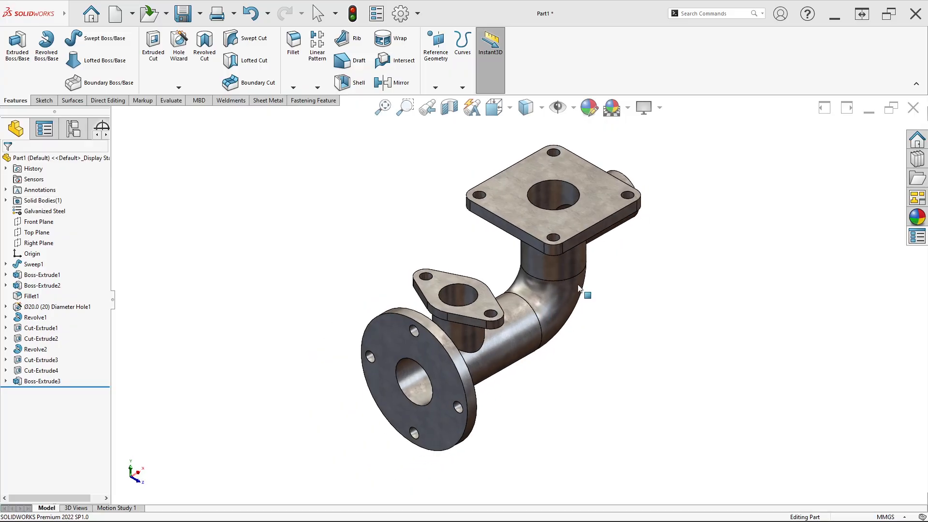
scroll(572, 287, down, 1)
scroll(532, 308, up, 1)
scroll(629, 364, down, 1)
middle_drag(580, 343, 524, 353)
key(space)
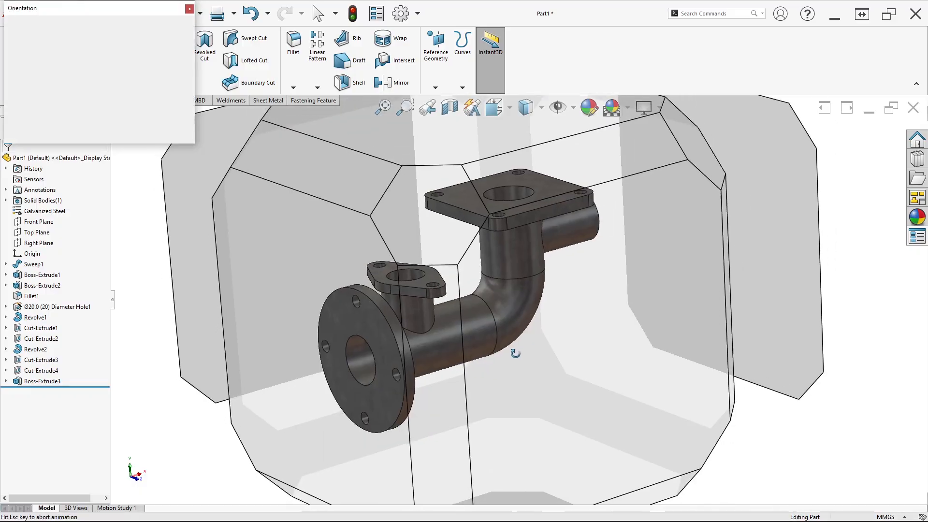
click(376, 316)
scroll(609, 358, up, 1)
scroll(609, 350, down, 2)
scroll(610, 330, up, 1)
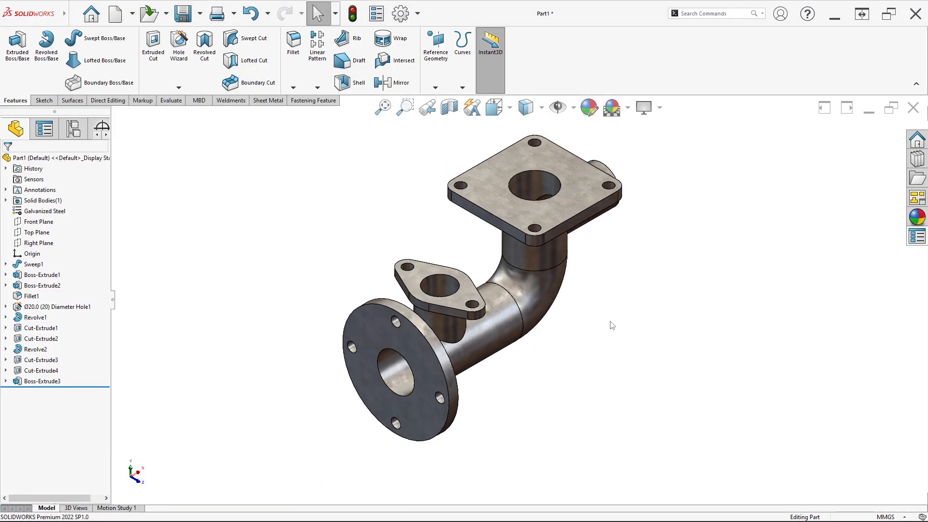
ctrl+middle_drag(572, 315, 552, 349)
scroll(506, 352, down, 1)
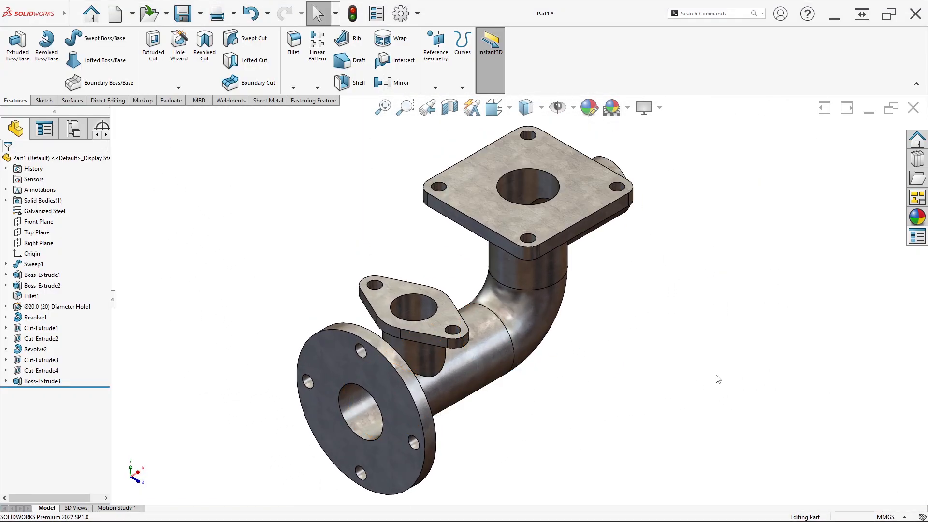